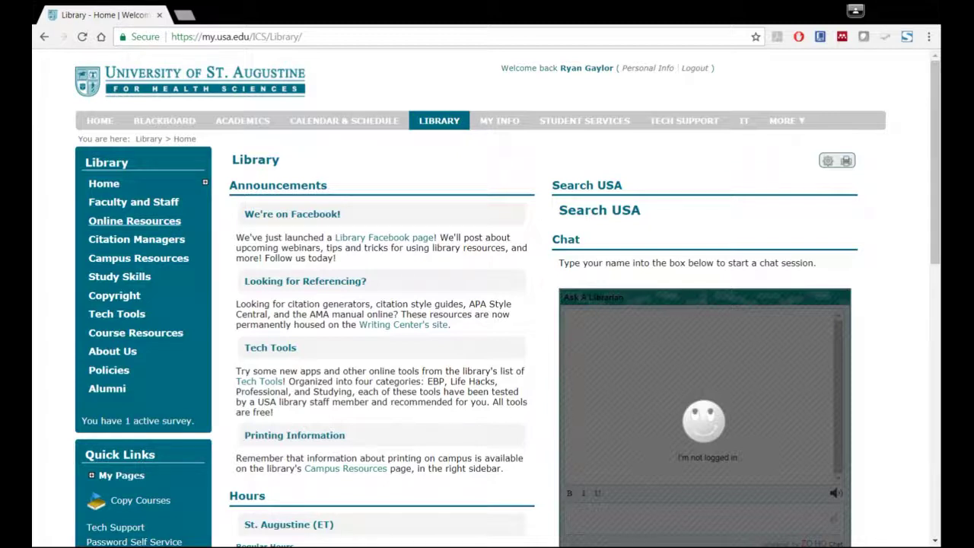
- Open CINAHL Complete from the library's Online Resources list of databases
left_click(128, 221)
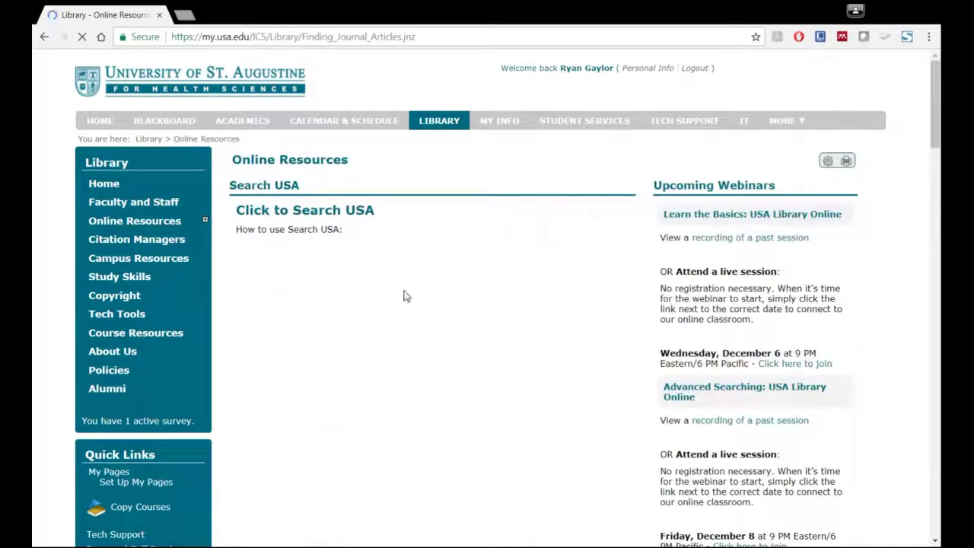
scroll(404, 292, "down", 1)
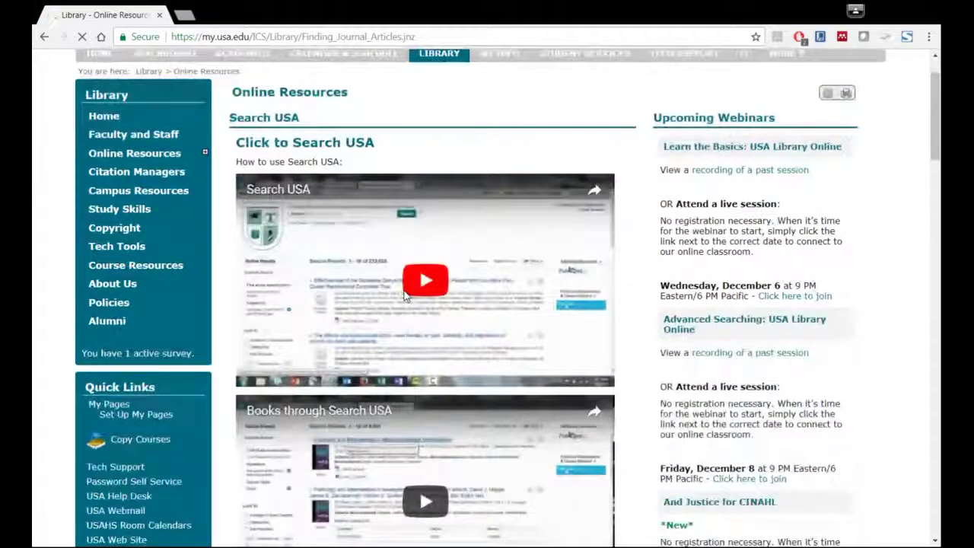
scroll(404, 296, "down", 5)
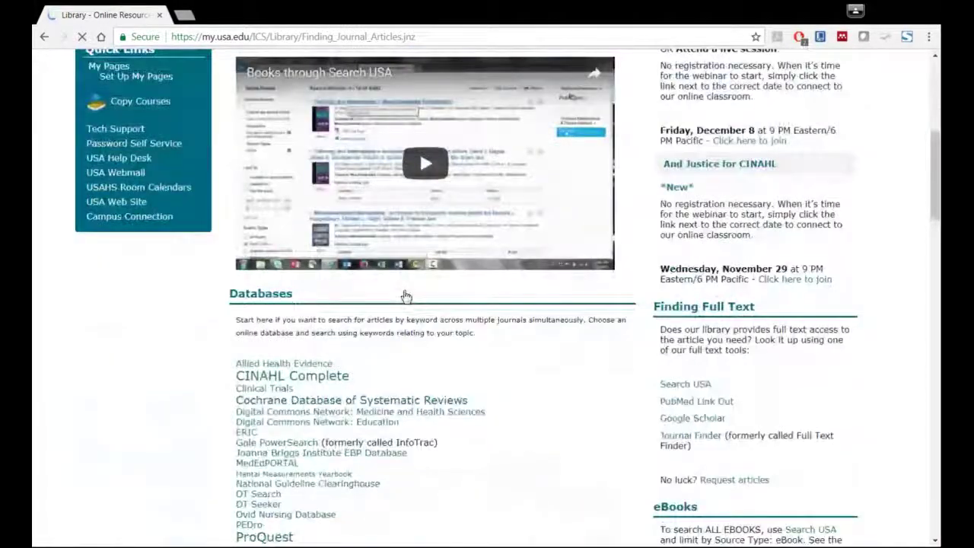
scroll(258, 169, "down", 2)
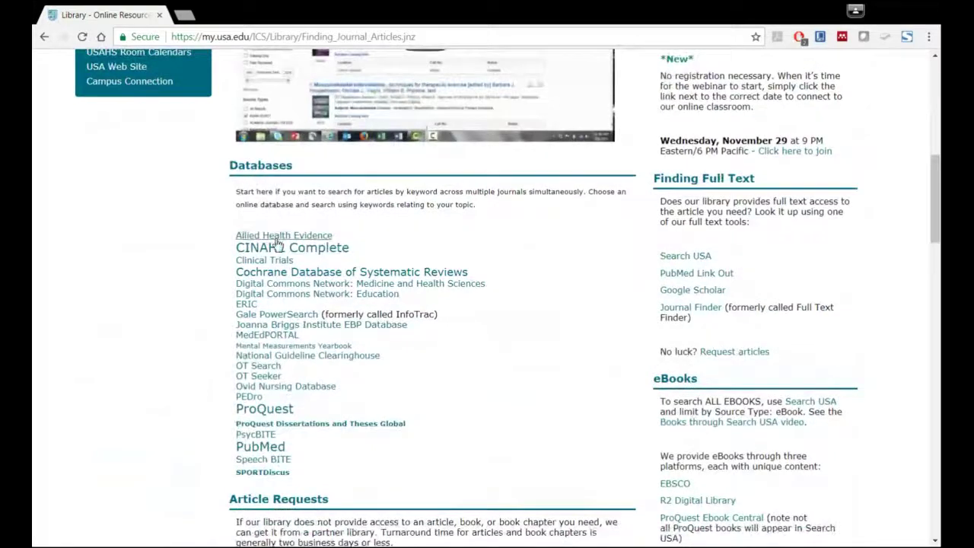
left_click(274, 251)
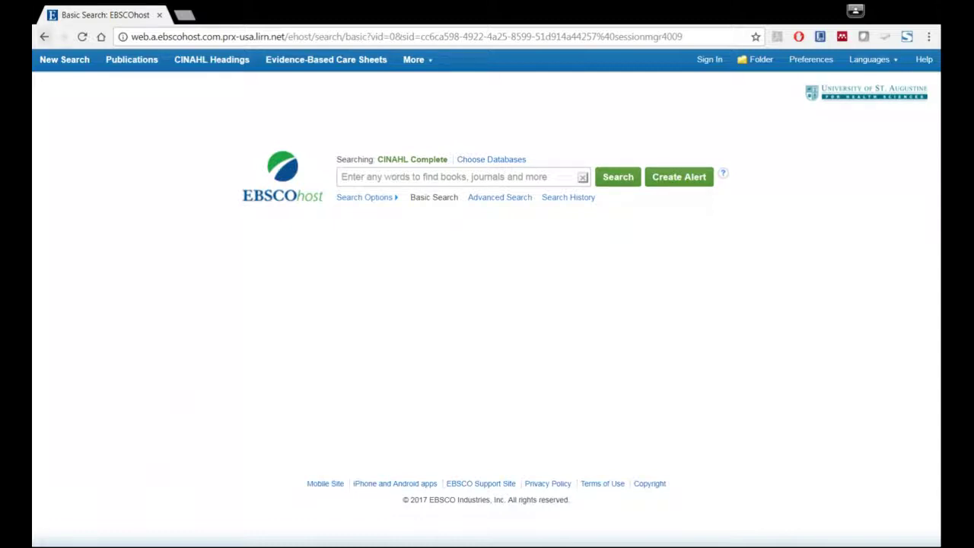
- Open Search USA in a new tab and reopen CINAHL Complete from Online Resources
left_click(45, 37)
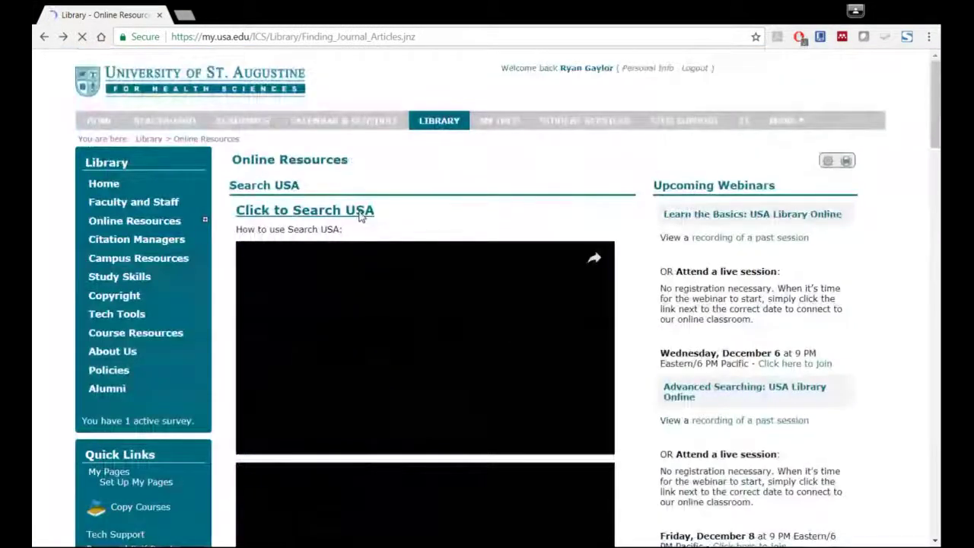
left_click(370, 214, "ctrl")
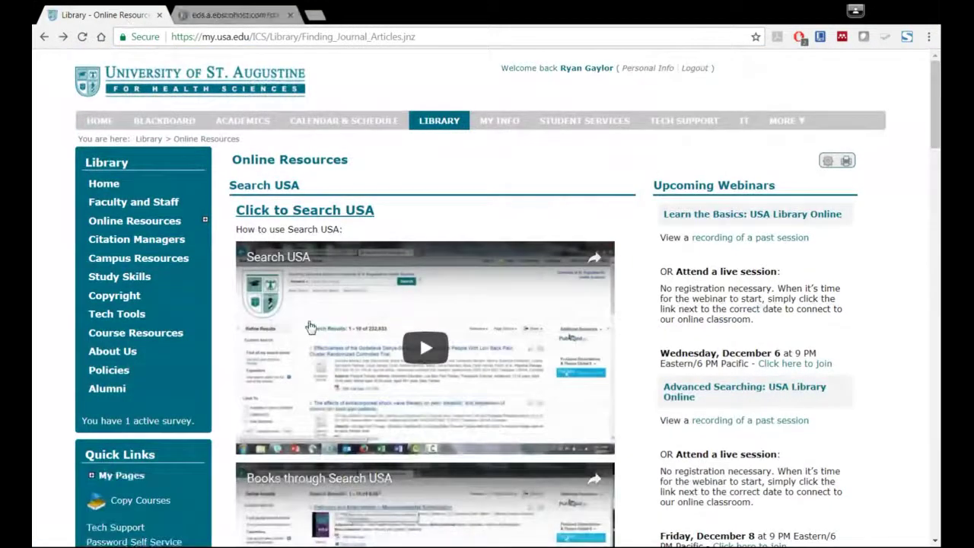
scroll(312, 379, "down", 5)
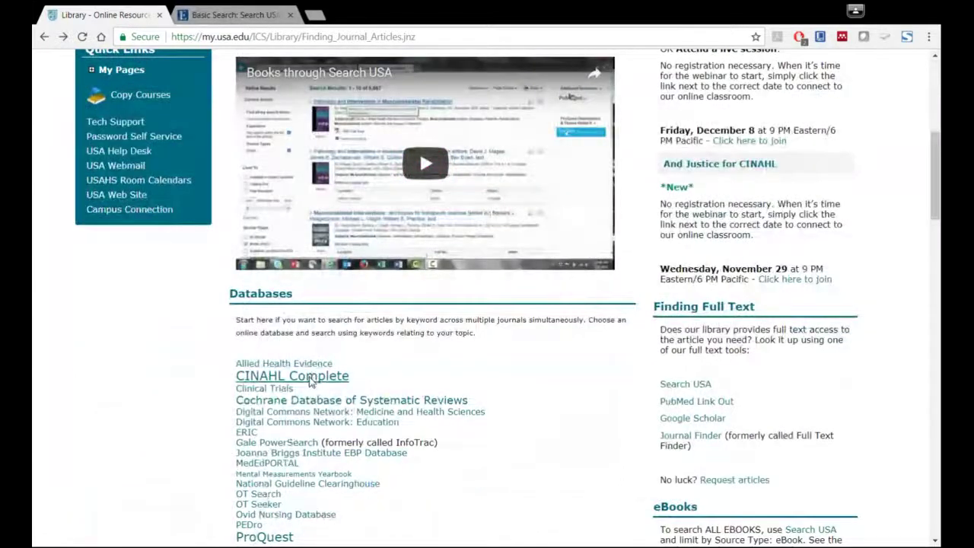
left_click(313, 379)
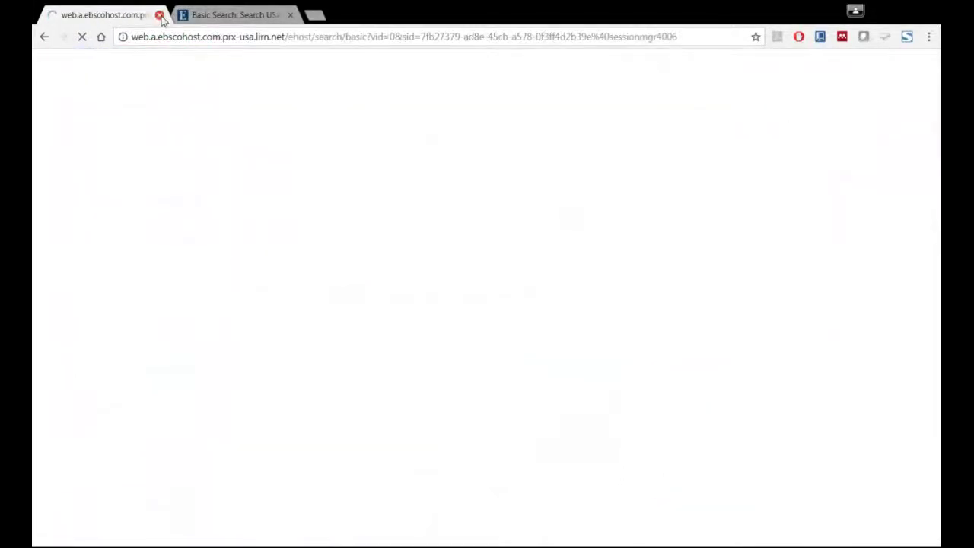
- Log in to Search USA in its tab, then return to the CINAHL Complete tab
left_click(206, 17)
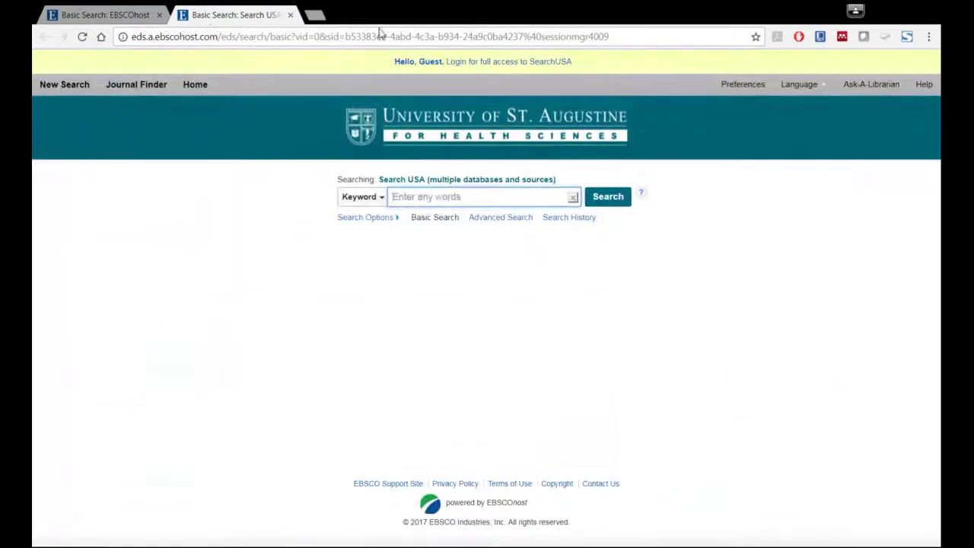
left_click(466, 64)
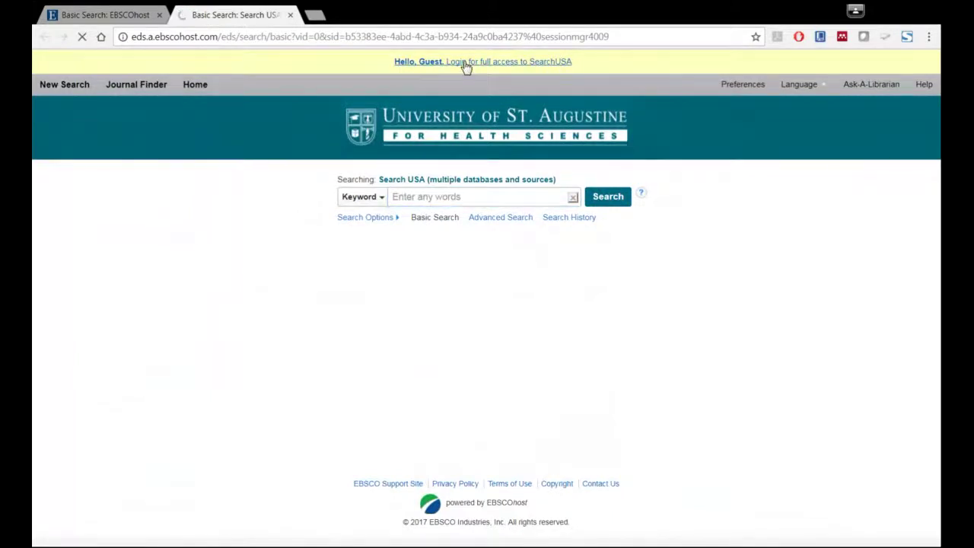
left_click(86, 17)
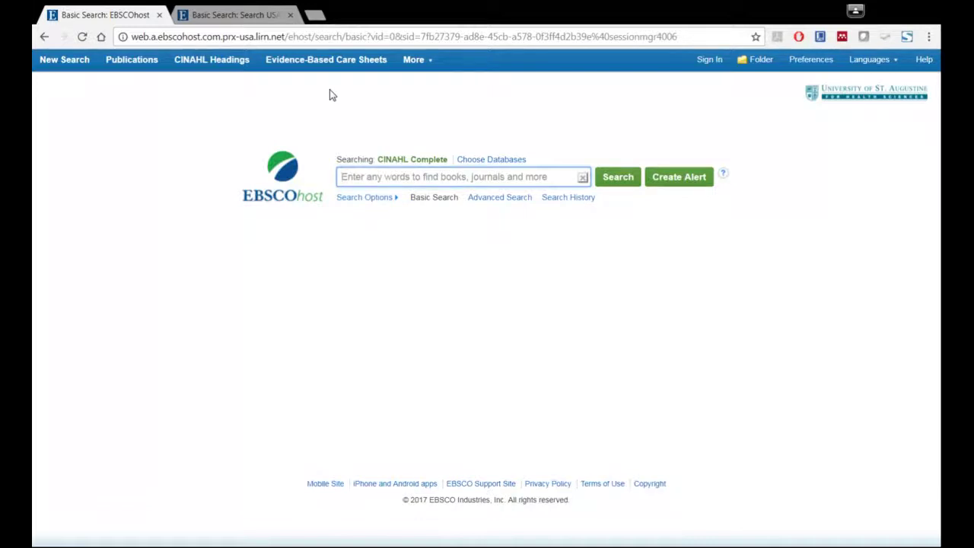
- Search 'hand hygiene', choosing the suggestion 'hand hygiene and hospital acquired infections' (93 results)
type("hand ")
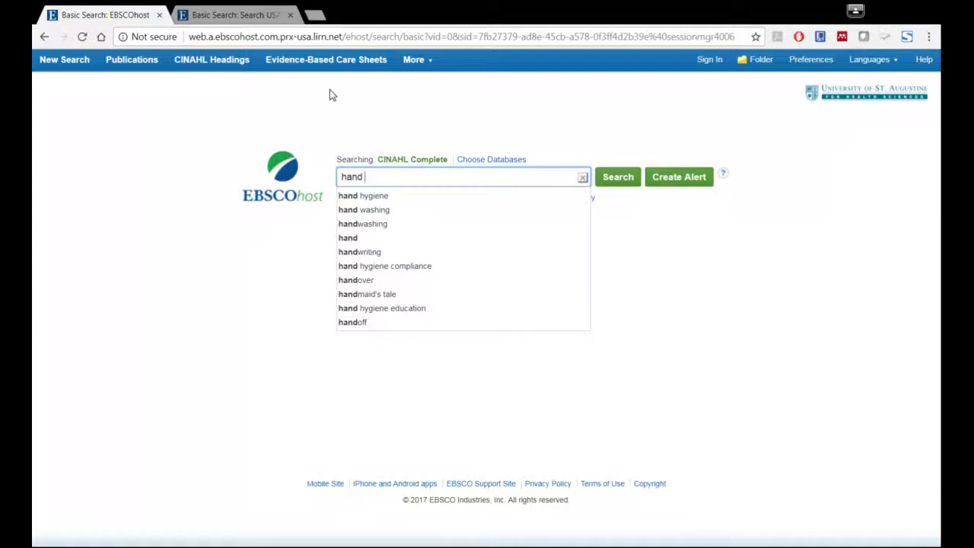
type("hyi")
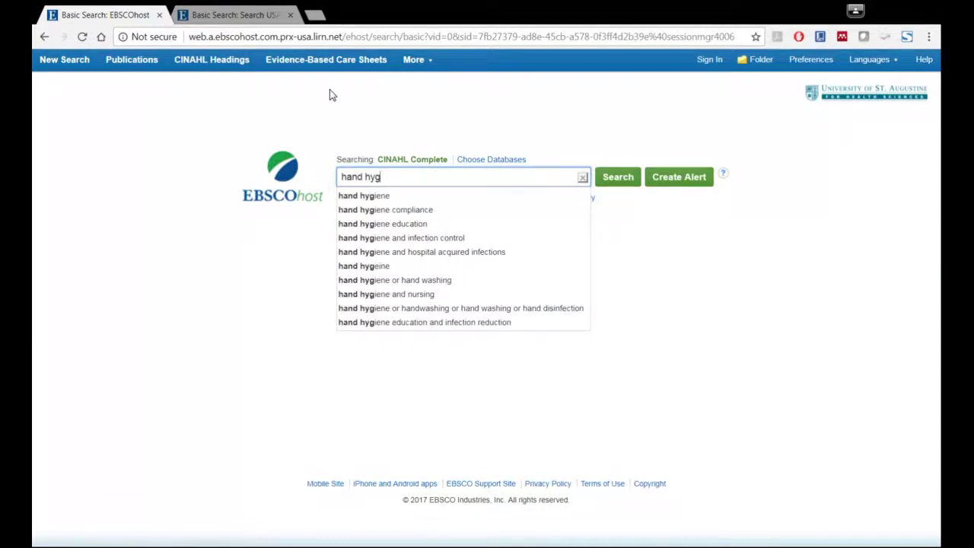
type("ge")
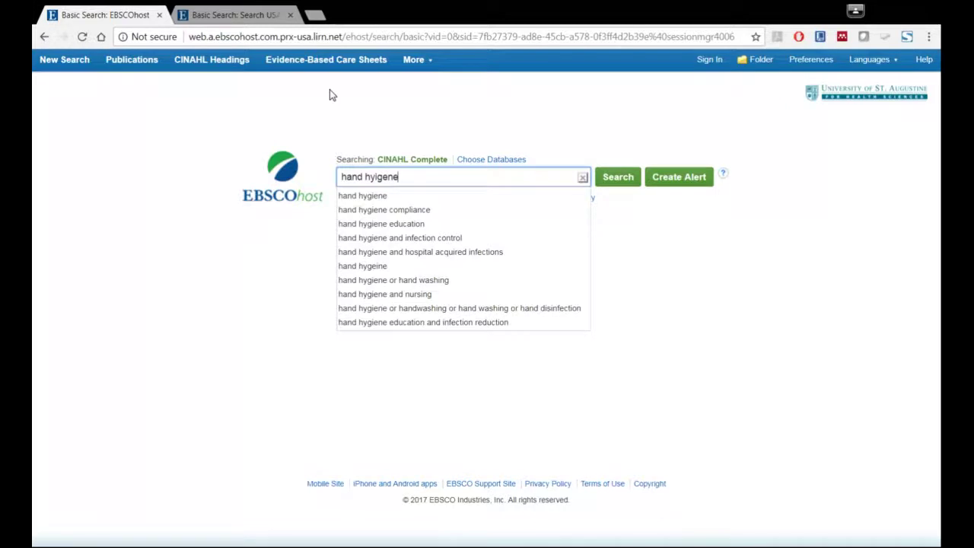
key("BackSpace")
key("BackSpace")
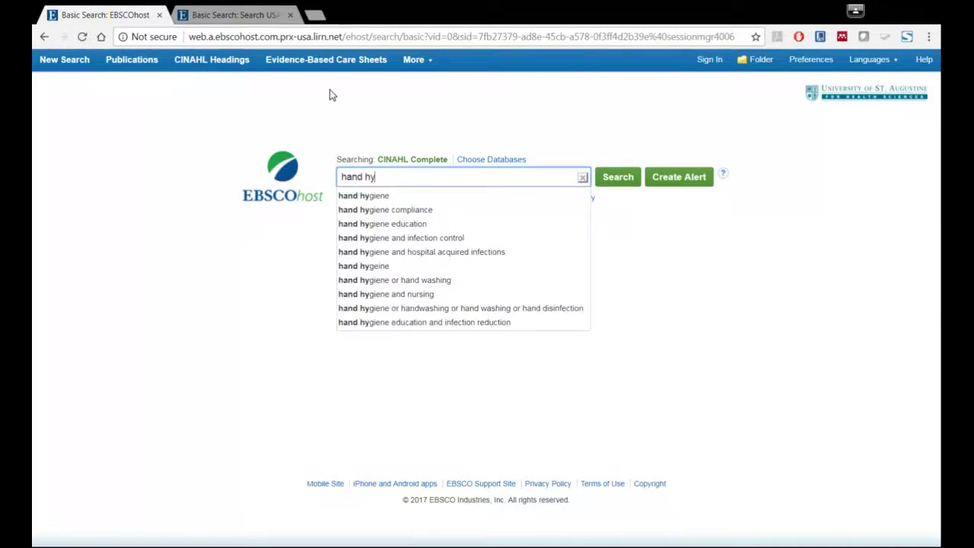
type("giene")
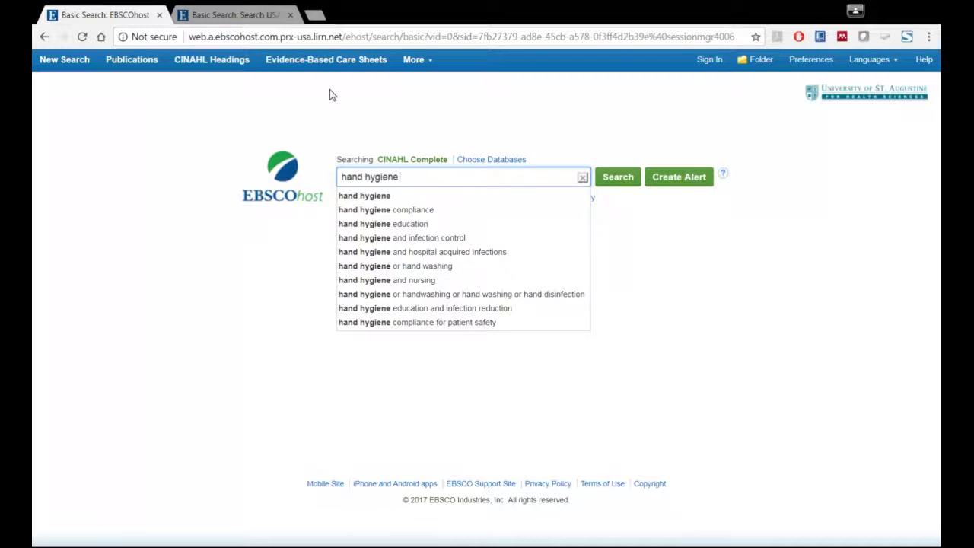
left_click(445, 257)
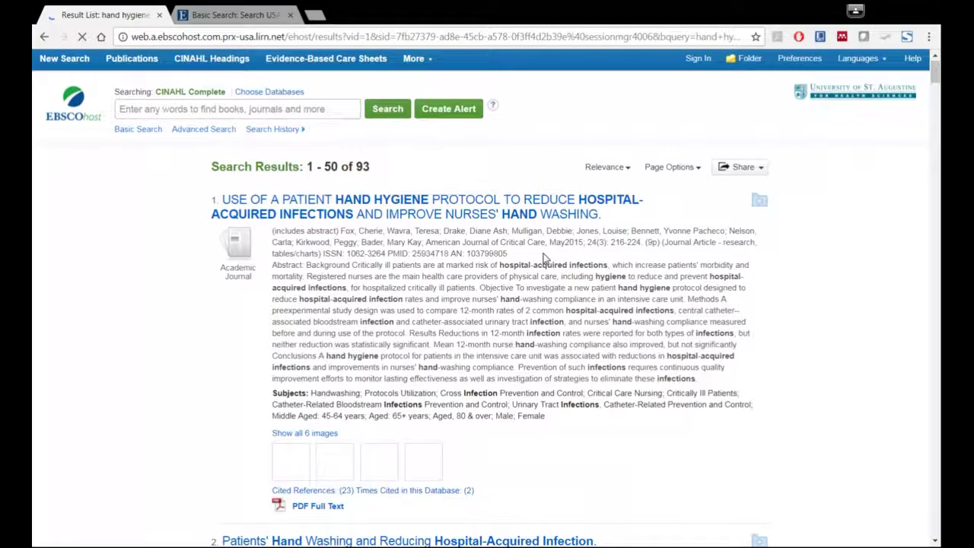
scroll(545, 259, "down", 2)
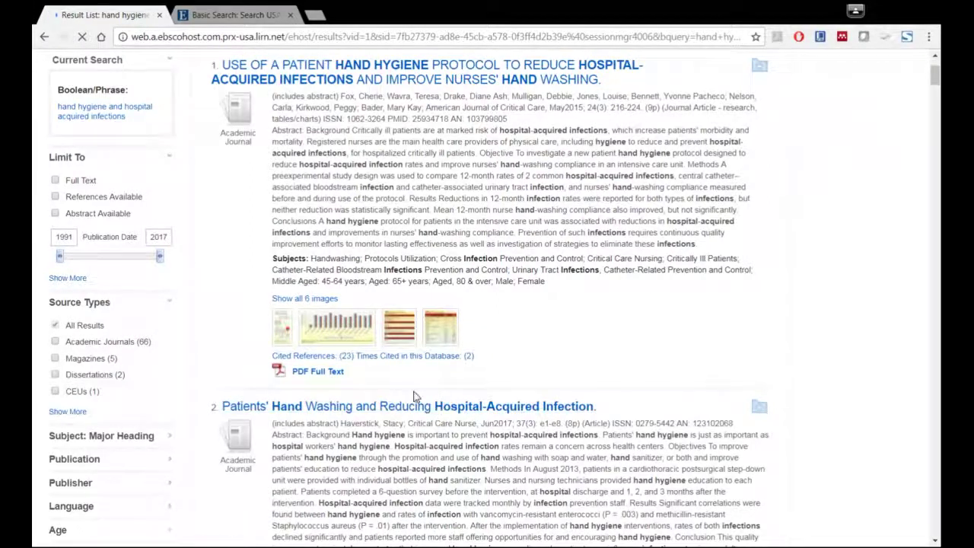
scroll(495, 295, "down", 7)
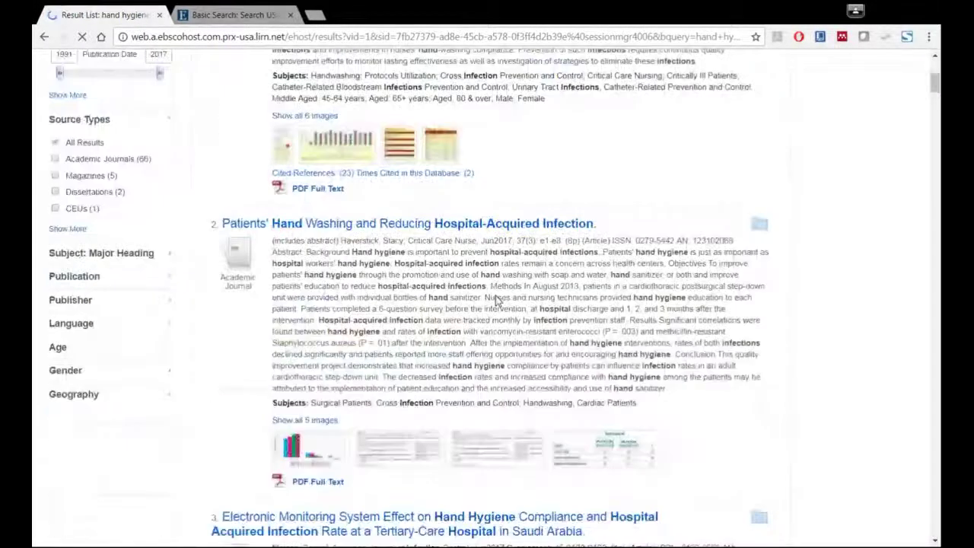
scroll(496, 302, "down", 1)
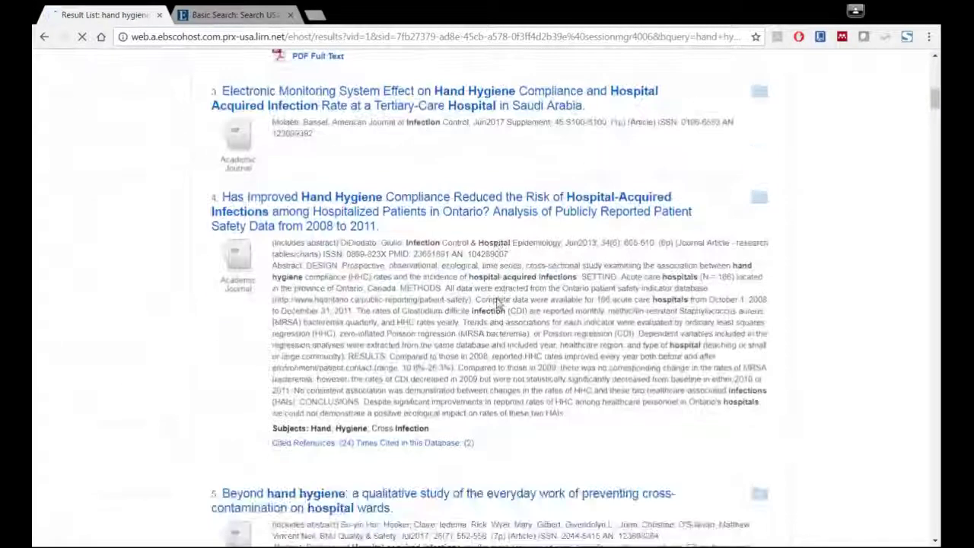
scroll(497, 302, "down", 2)
scroll(491, 297, "down", 7)
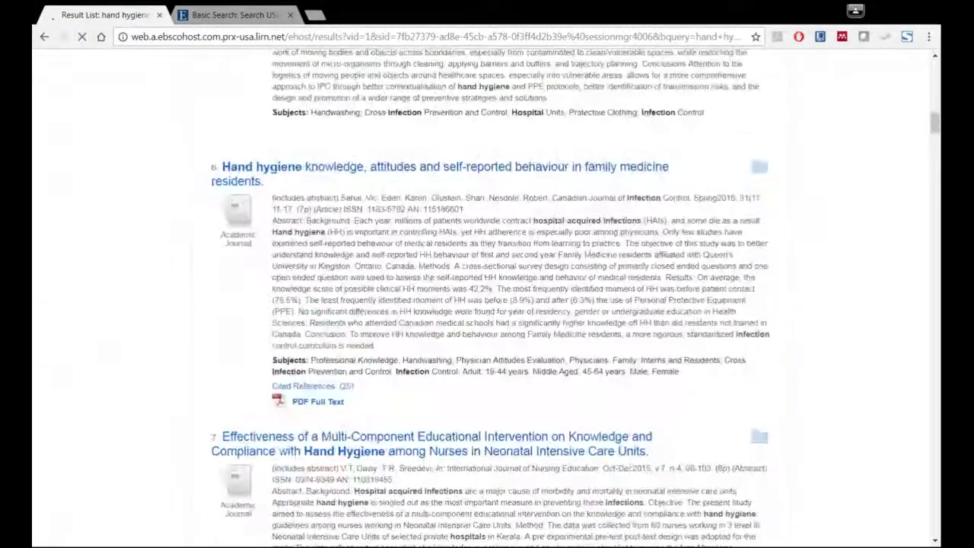
scroll(491, 296, "down", 4)
scroll(447, 336, "down", 6)
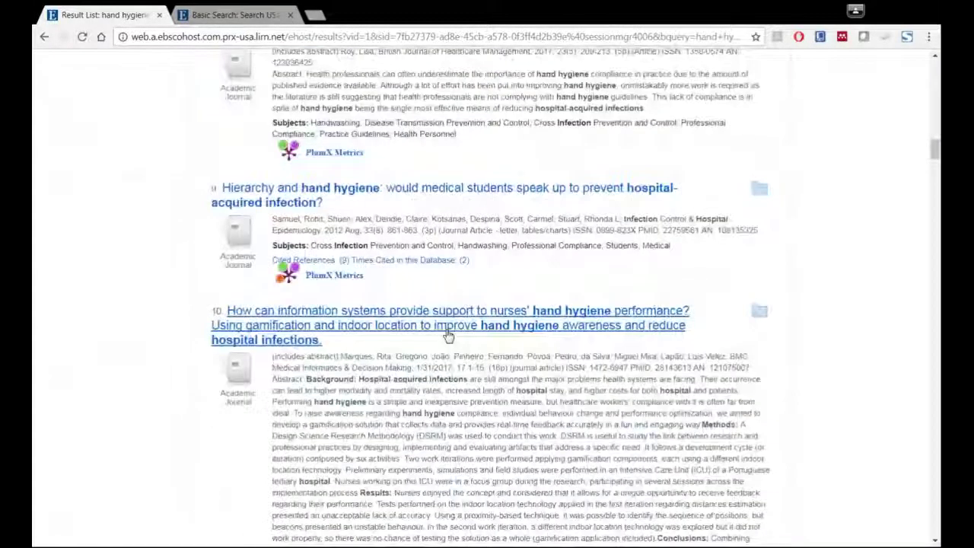
scroll(449, 336, "down", 5)
scroll(452, 336, "up", 20)
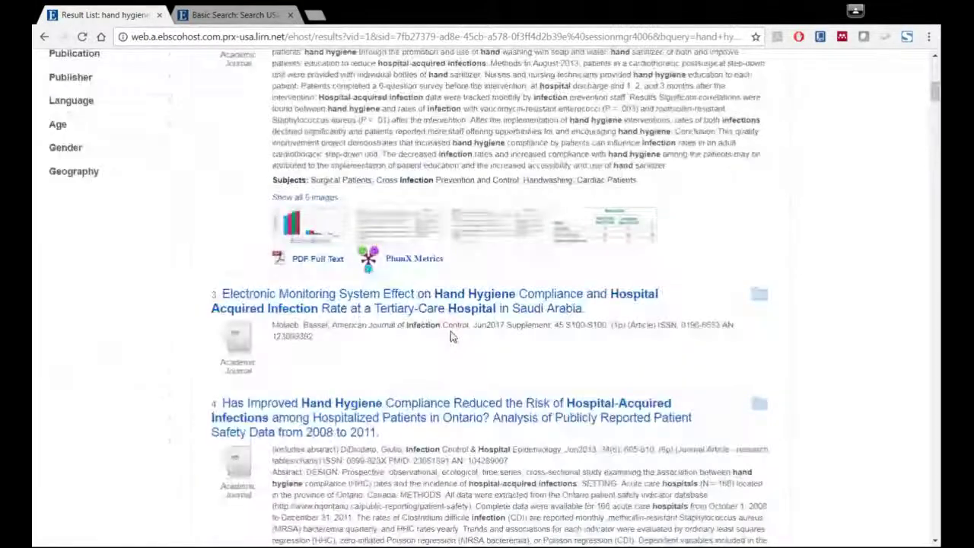
scroll(451, 331, "up", 9)
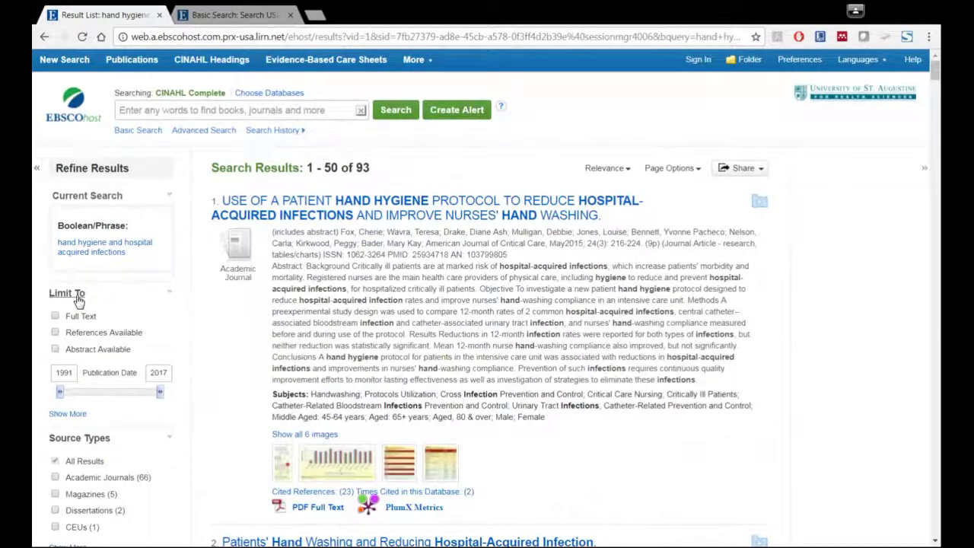
scroll(113, 317, "down", 4)
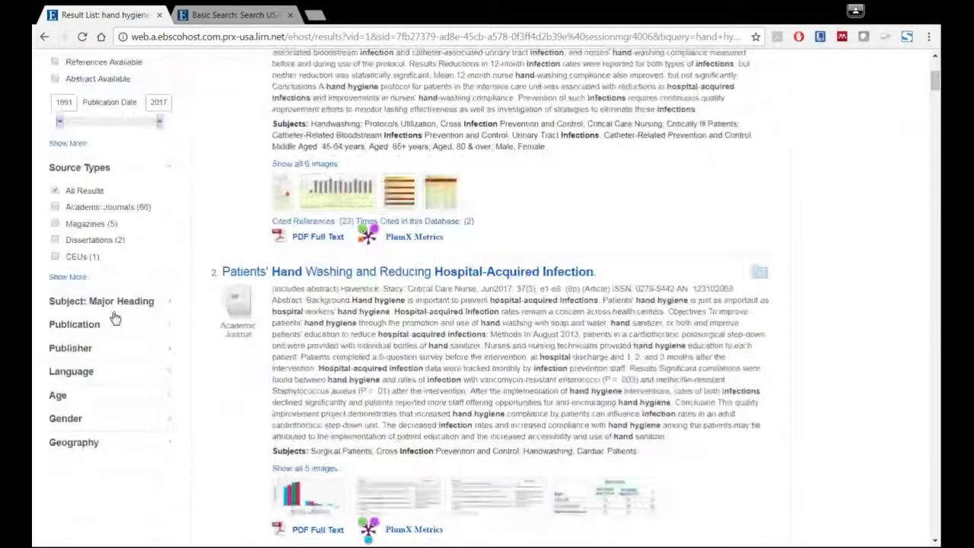
scroll(113, 317, "up", 2)
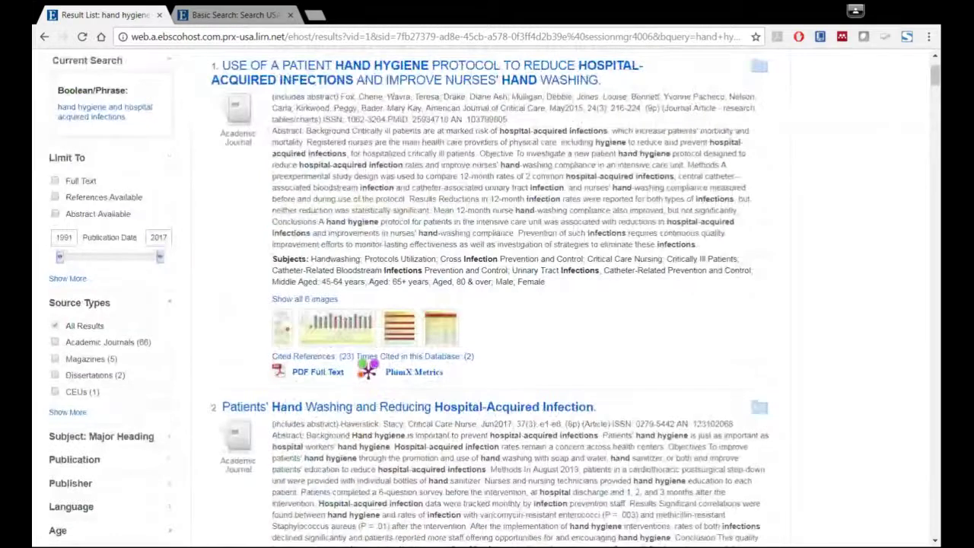
- Apply the Full Text limiter, then remove it to restore all 93 results
left_click(56, 181)
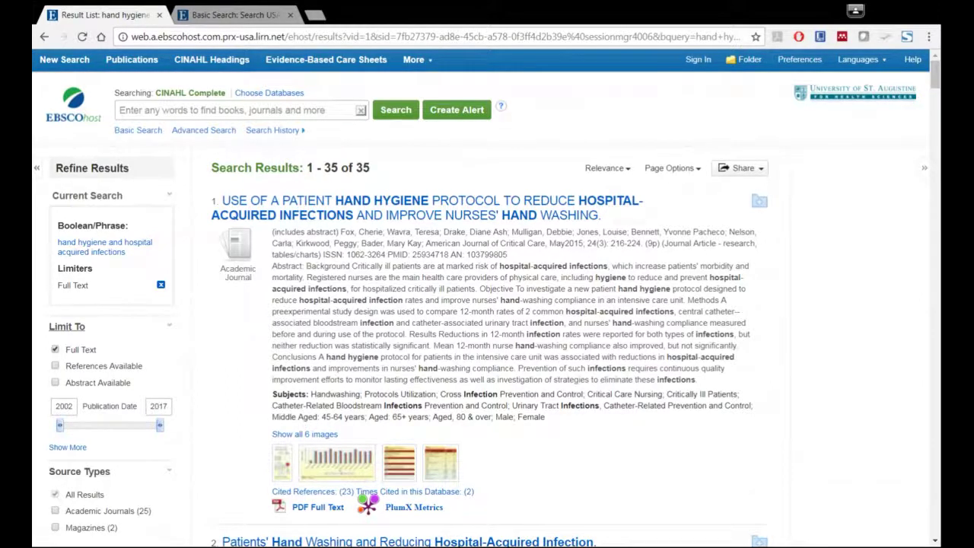
scroll(160, 385, "down", 1)
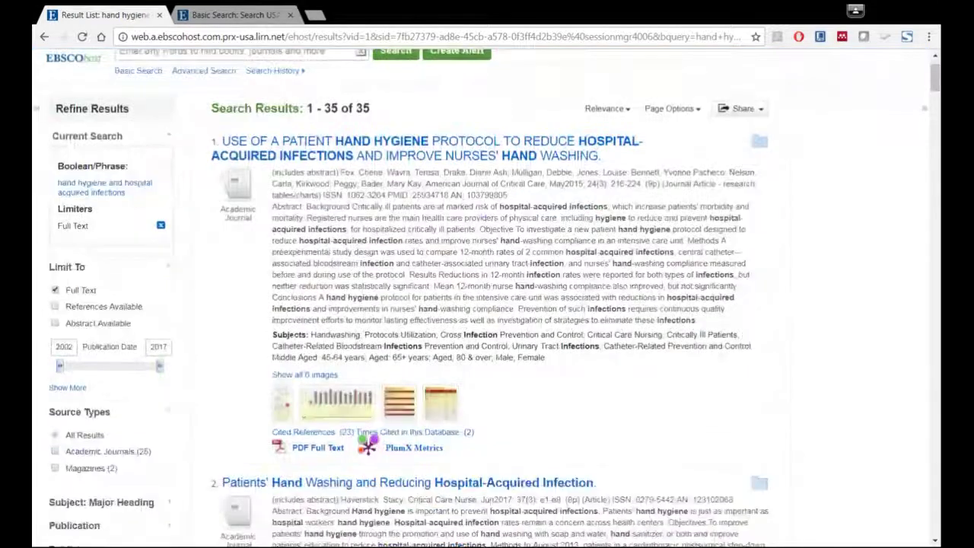
scroll(160, 385, "down", 2)
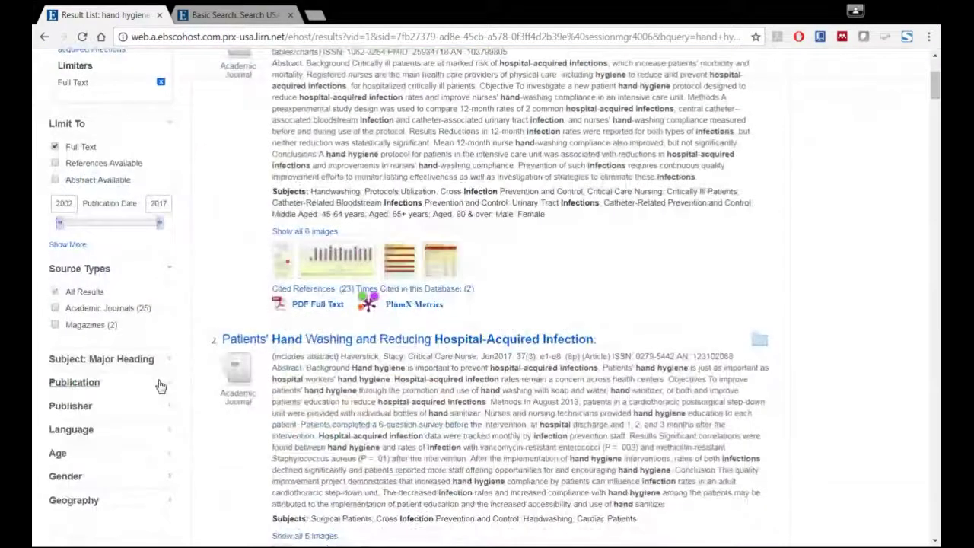
scroll(161, 387, "down", 1)
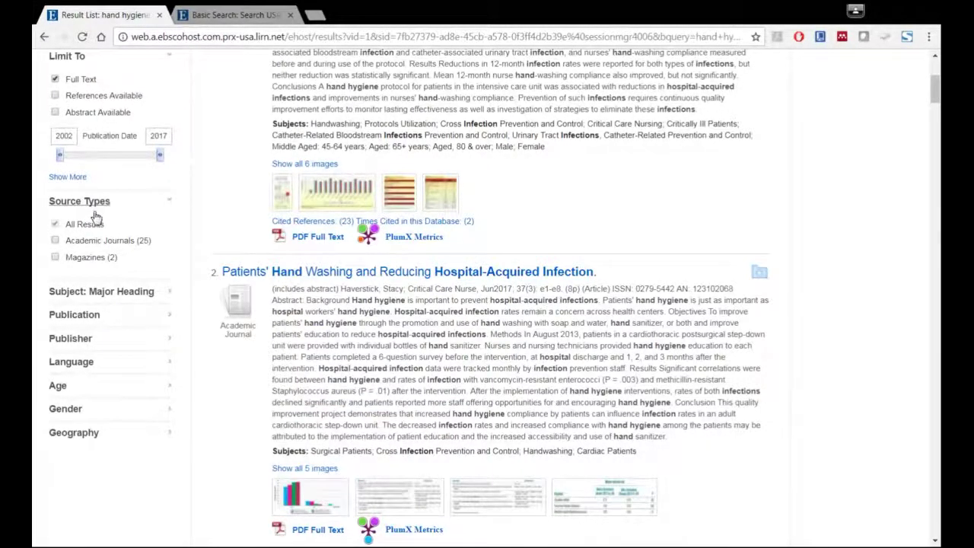
scroll(114, 278, "up", 3)
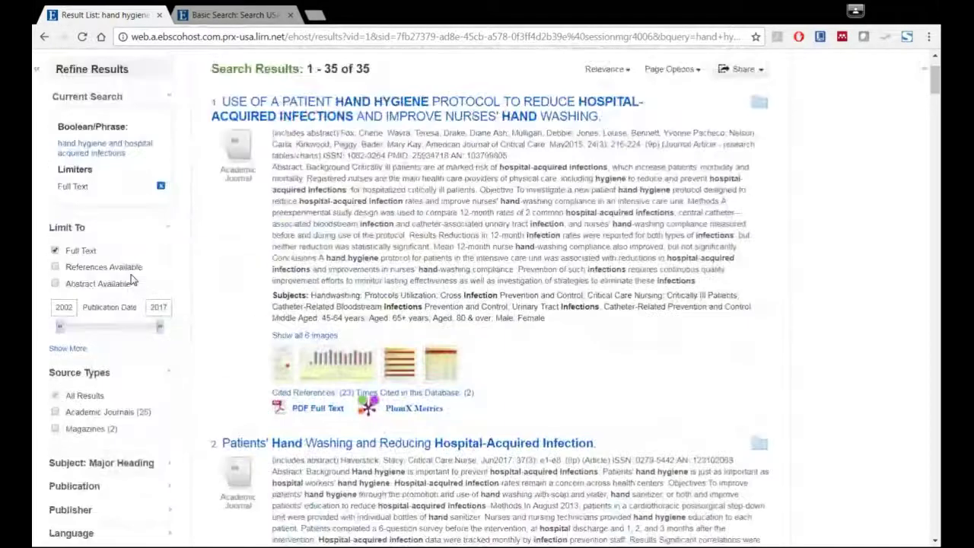
left_click(161, 219)
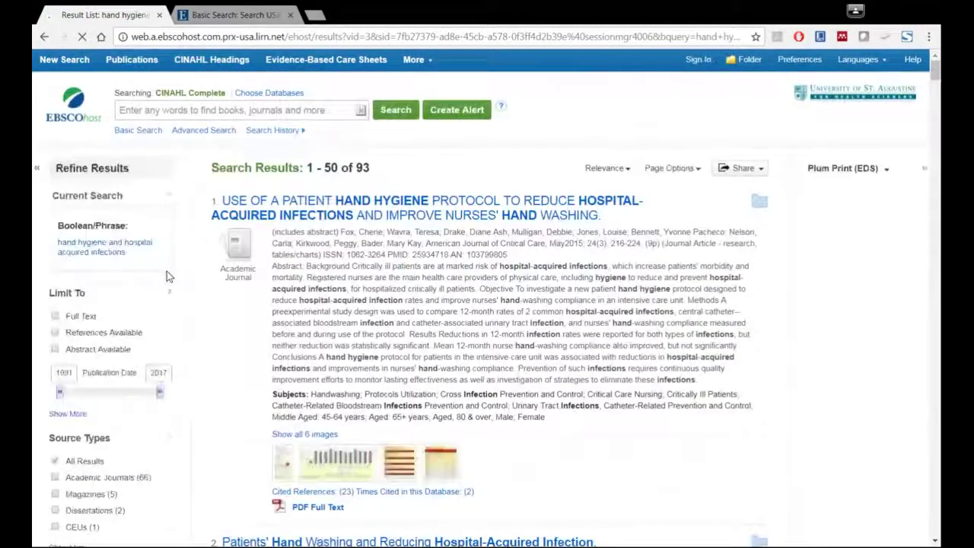
- Expand the Subject: Major Heading, Publication, Publisher and Language facets in the sidebar
scroll(168, 271, "down", 4)
scroll(174, 286, "down", 1)
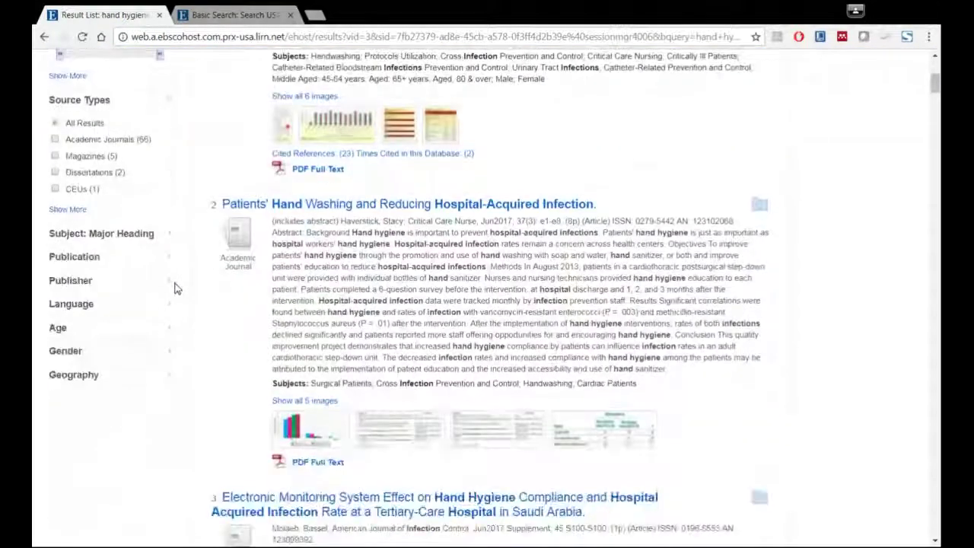
left_click(112, 236)
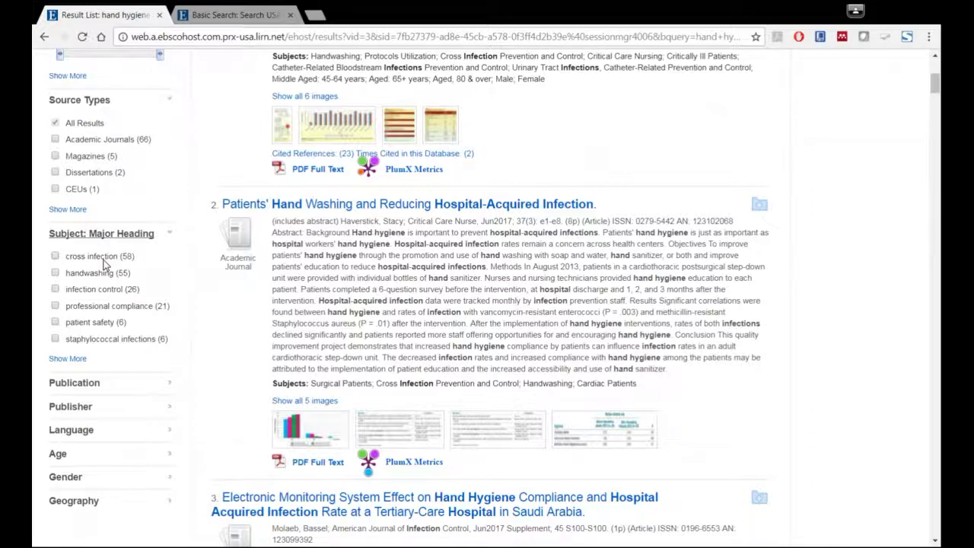
left_click(123, 384)
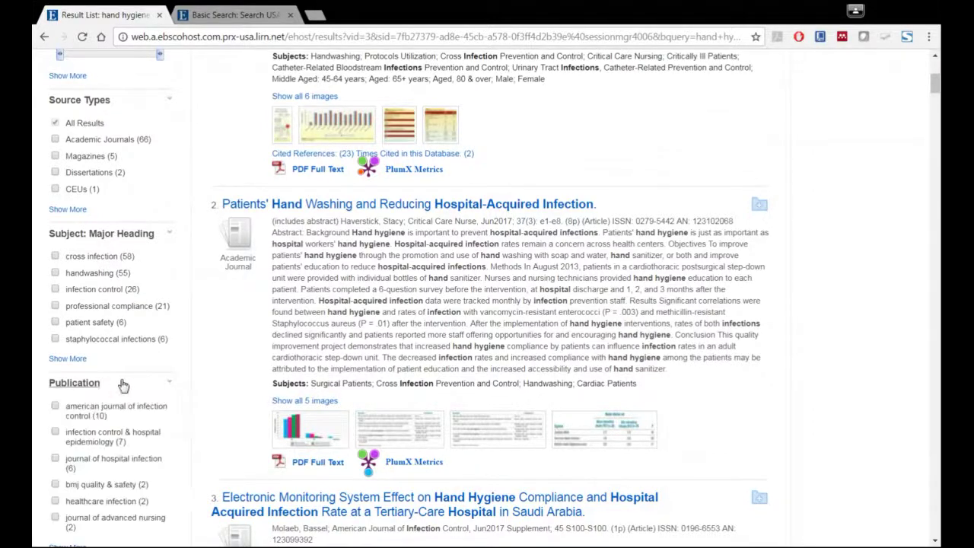
scroll(152, 430, "down", 2)
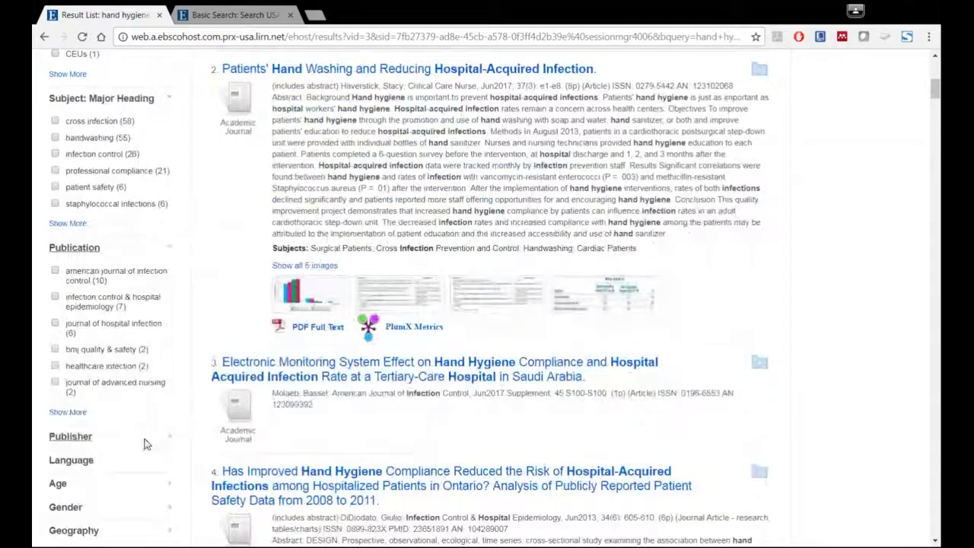
left_click(147, 440)
scroll(152, 420, "down", 3)
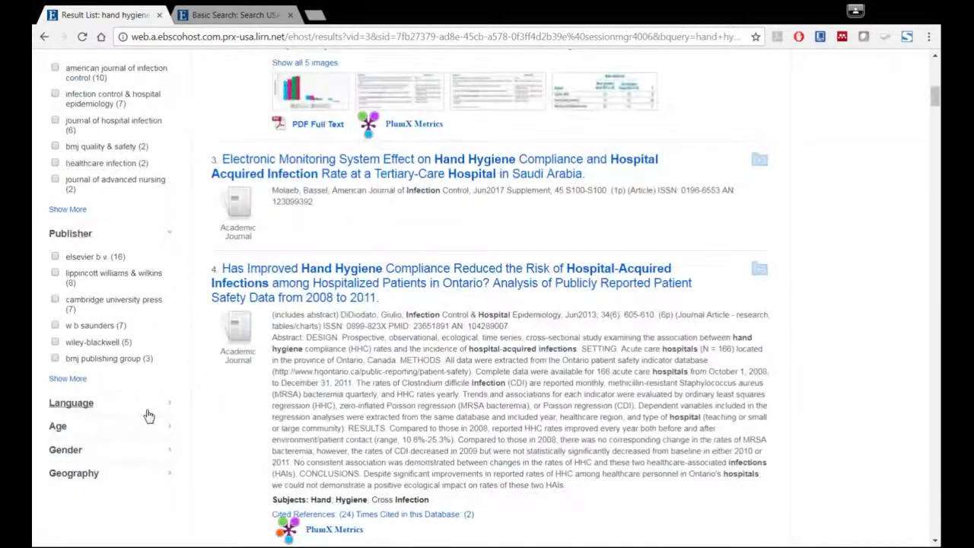
left_click(149, 414)
scroll(150, 416, "down", 2)
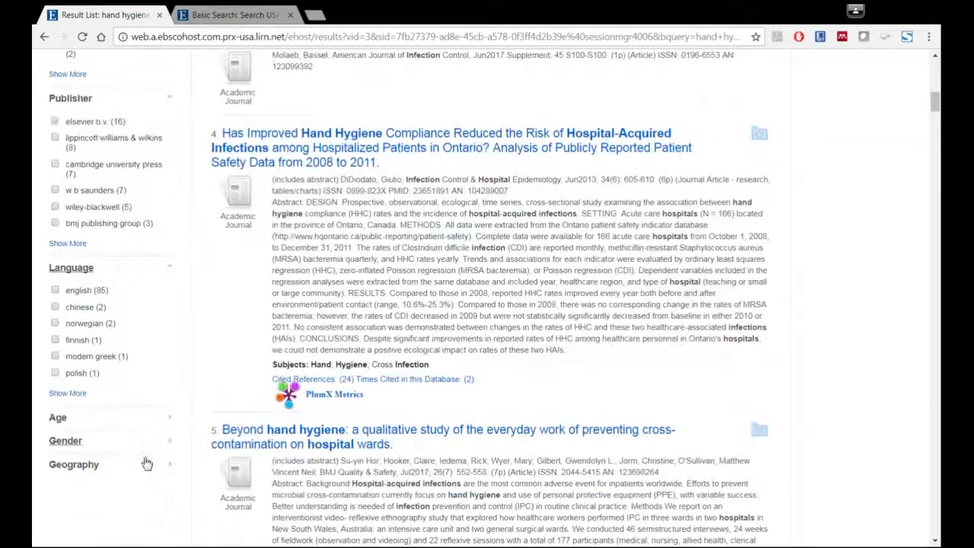
scroll(431, 423, "up", 4)
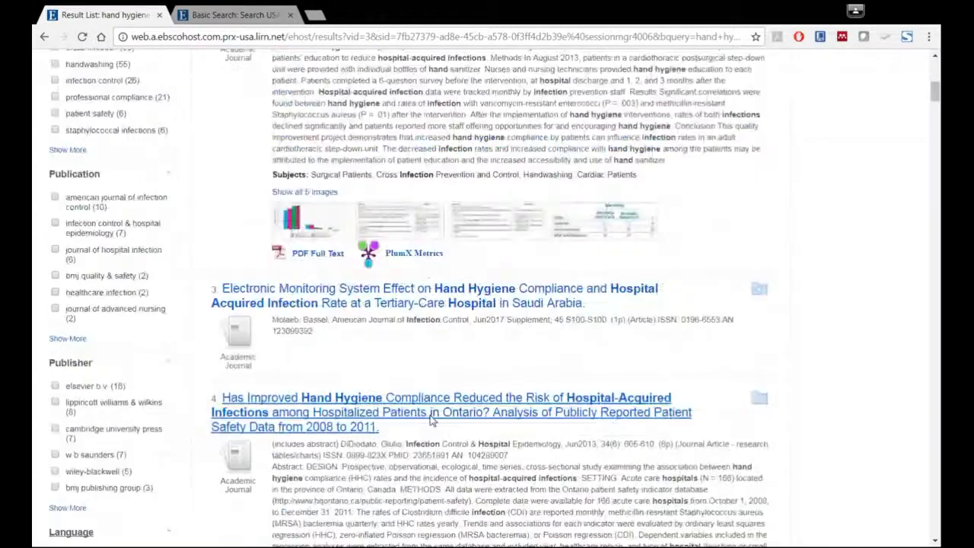
scroll(434, 420, "up", 4)
scroll(436, 421, "up", 4)
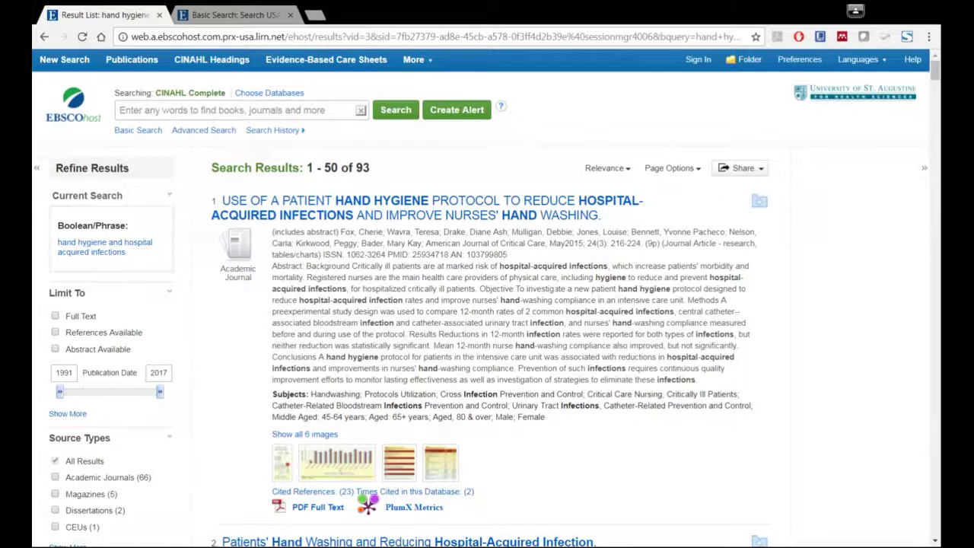
- Sign in to My EBSCOhost with the saved account credentials
left_click(704, 66)
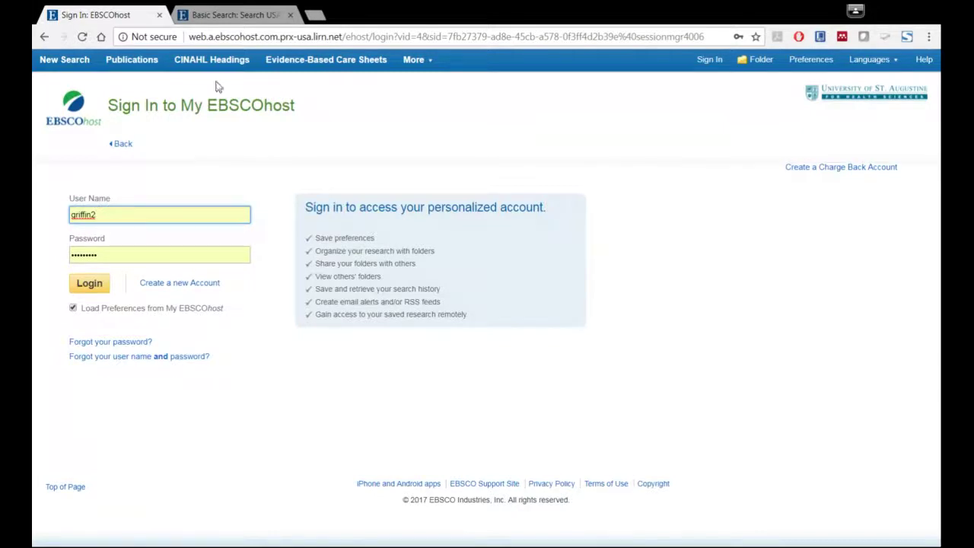
left_click(44, 37)
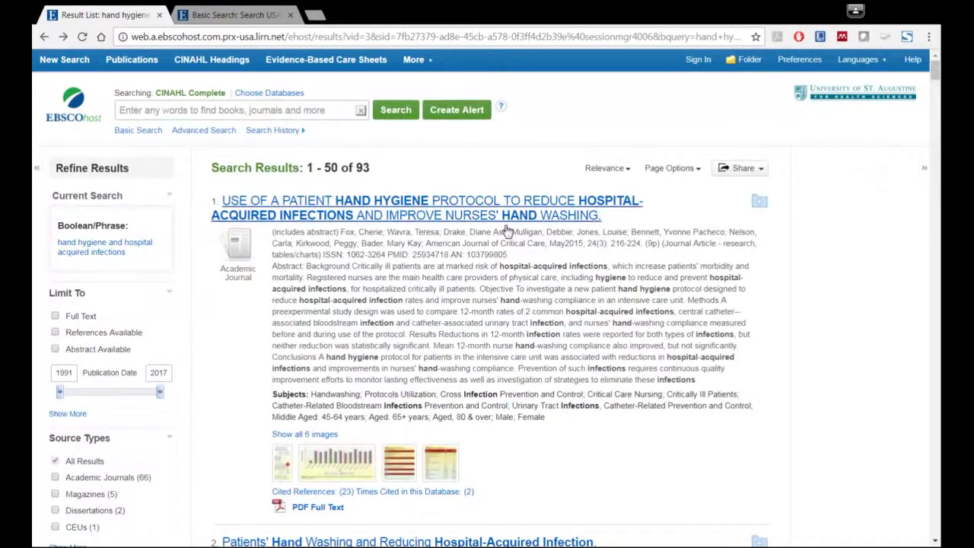
scroll(487, 304, "down", 1)
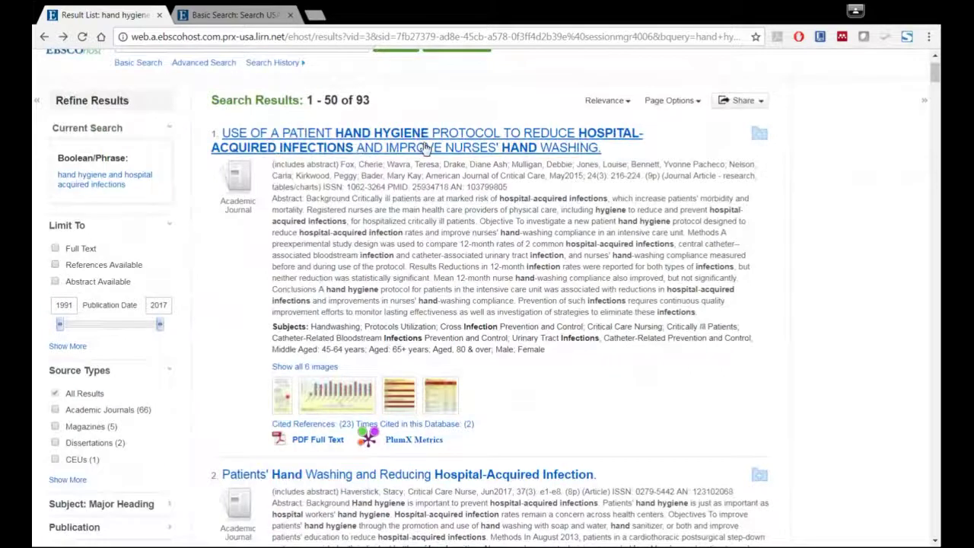
scroll(771, 261, "up", 1)
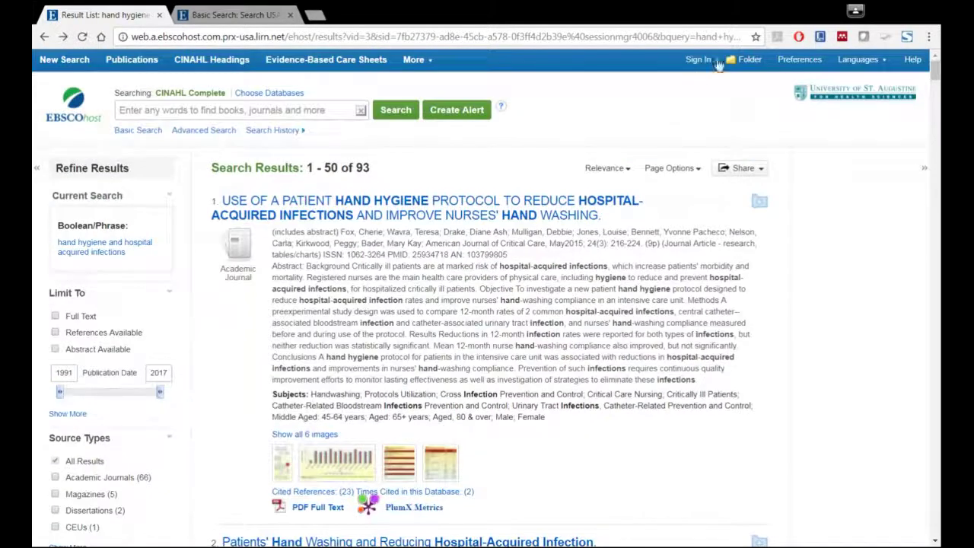
left_click(700, 67)
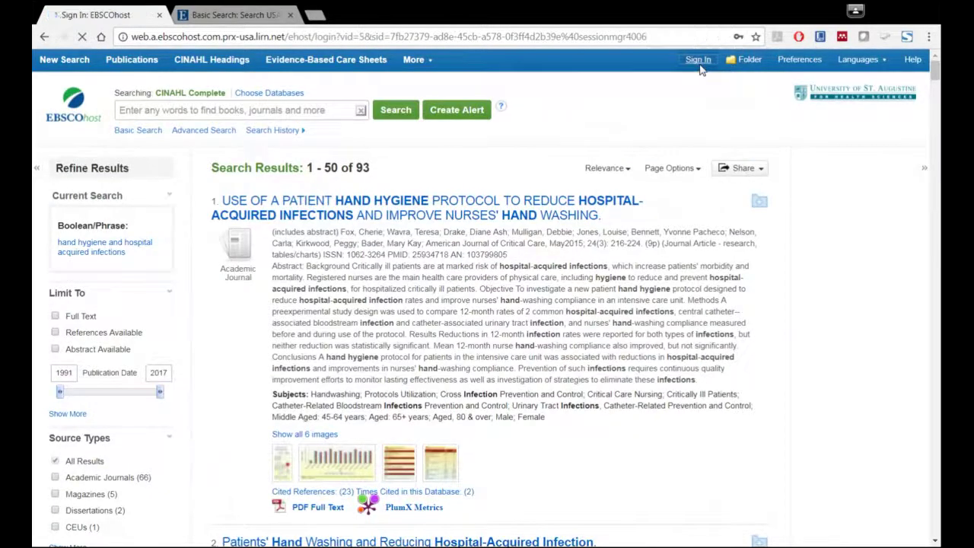
left_click(84, 285)
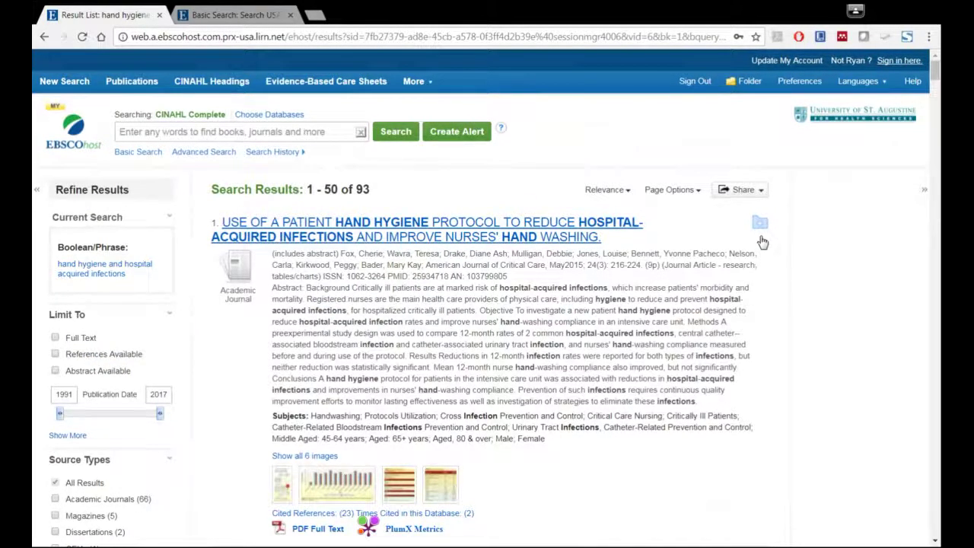
scroll(529, 255, "down", 1)
scroll(524, 263, "down", 3)
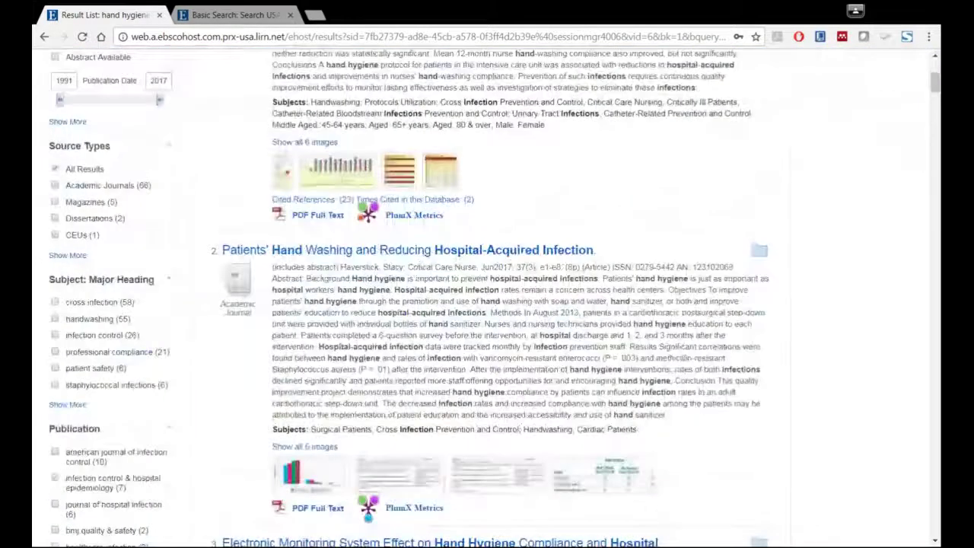
scroll(508, 229, "up", 4)
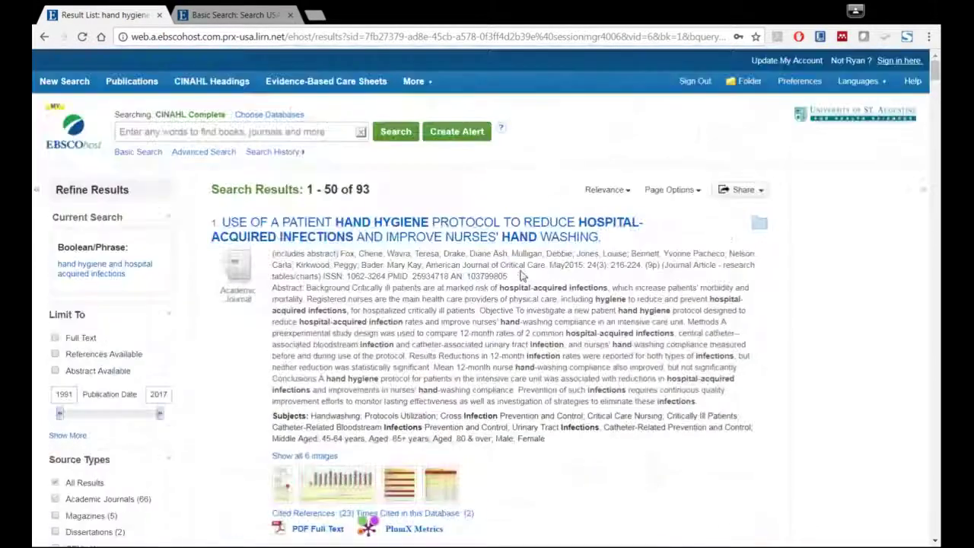
left_click(515, 228)
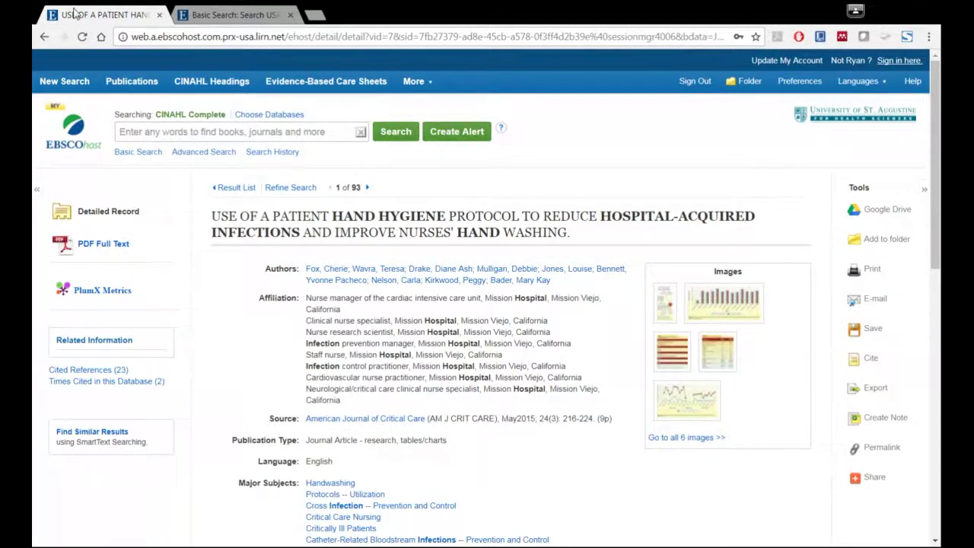
left_click(44, 38)
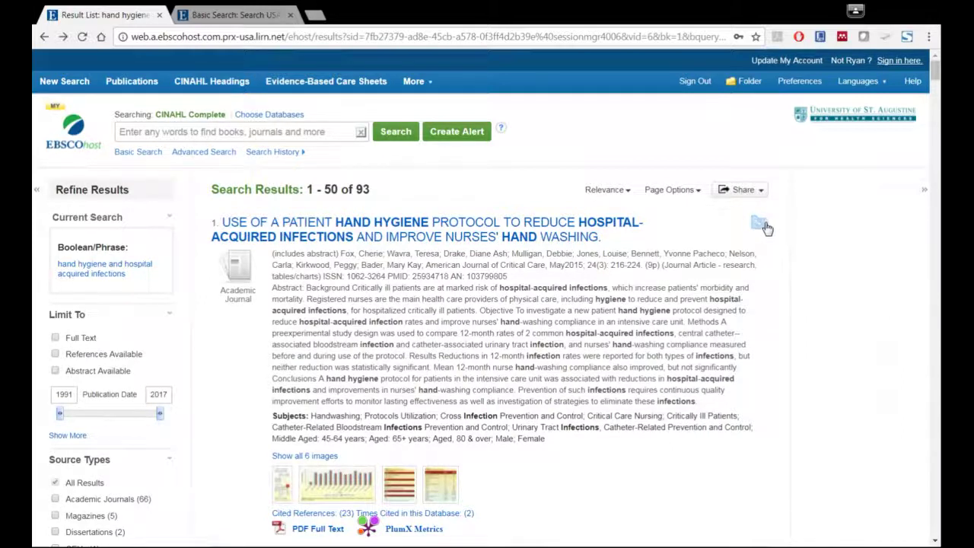
- Add result 1, the patient hand hygiene protocol study, to the folder and view it
left_click(763, 223)
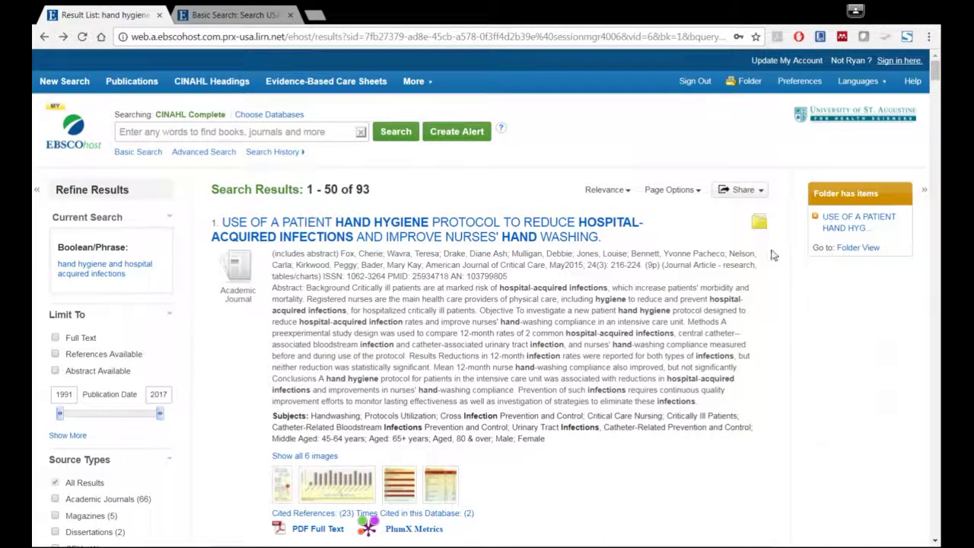
left_click(744, 83)
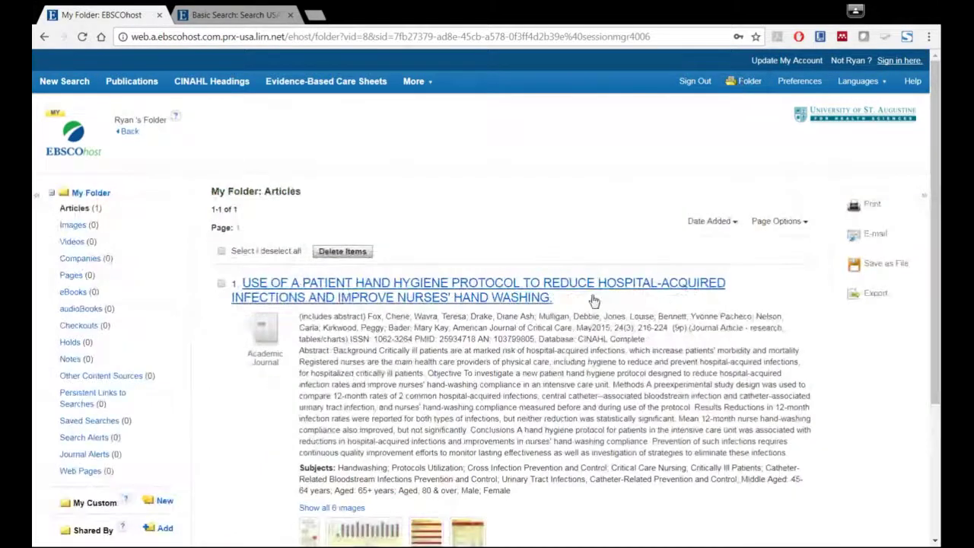
scroll(592, 301, "down", 1)
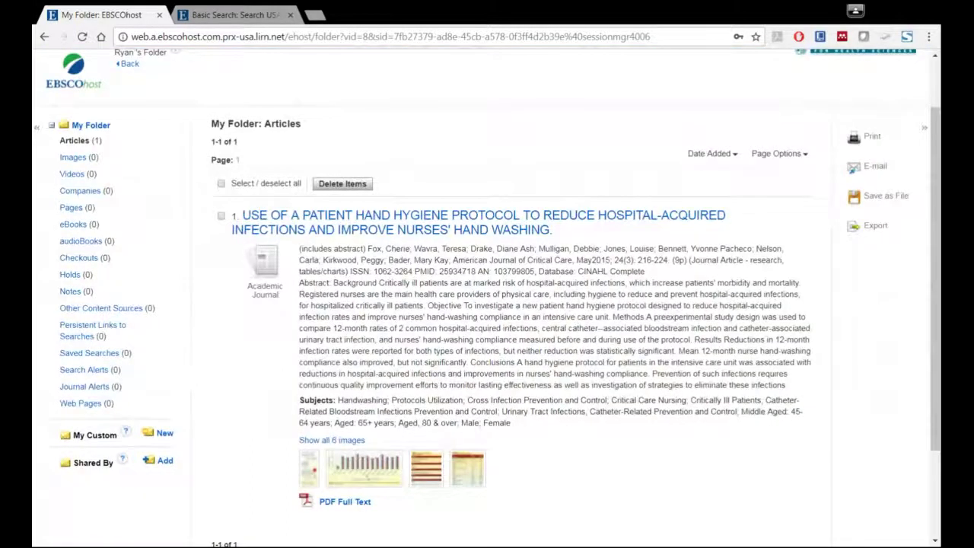
scroll(586, 301, "up", 1)
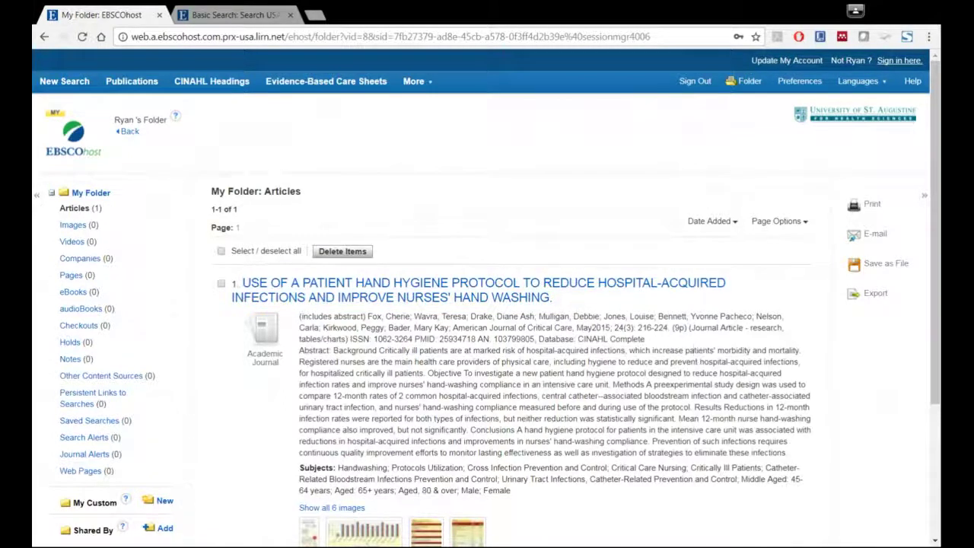
scroll(652, 377, "down", 2)
scroll(652, 371, "up", 2)
left_click(44, 36)
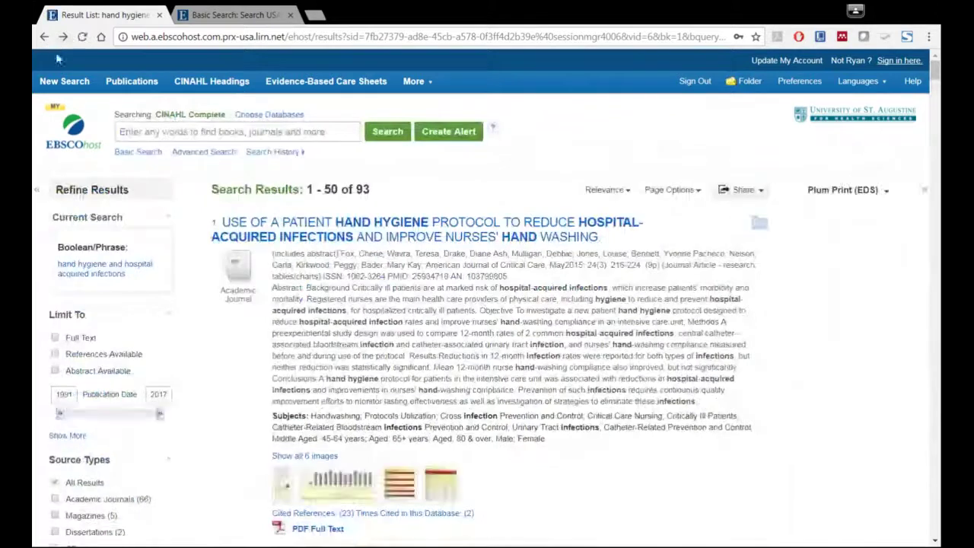
scroll(487, 305, "down", 4)
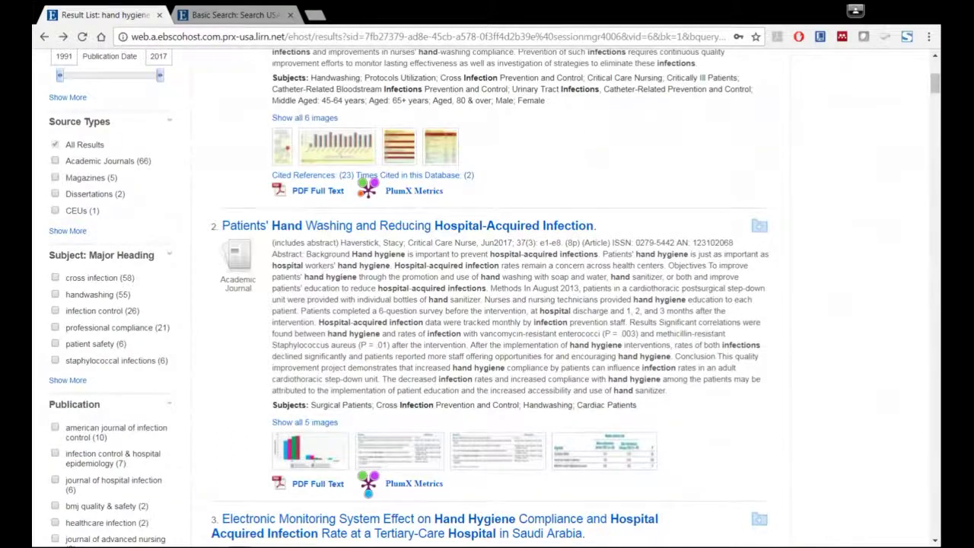
scroll(561, 293, "down", 4)
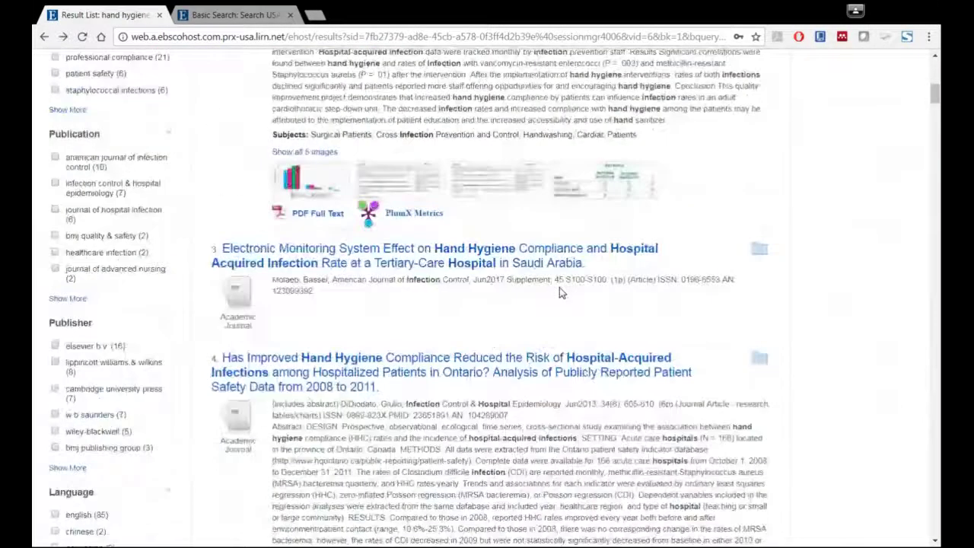
scroll(561, 293, "down", 1)
scroll(561, 293, "down", 2)
scroll(561, 293, "up", 8)
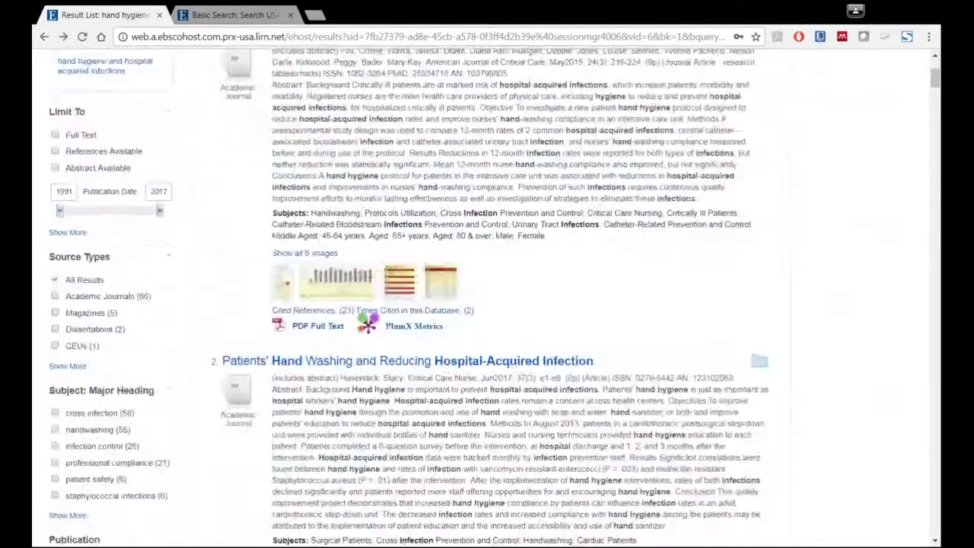
scroll(561, 293, "up", 1)
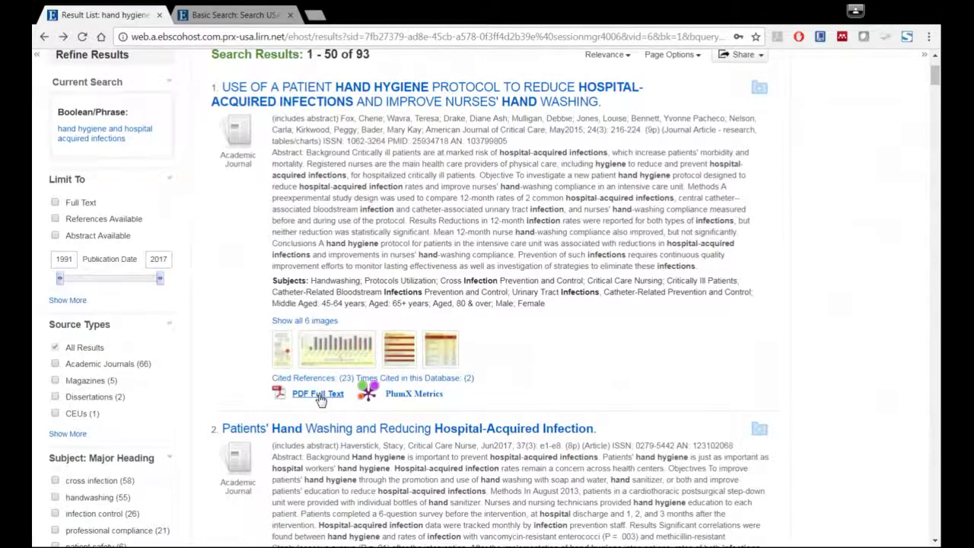
scroll(658, 363, "down", 3)
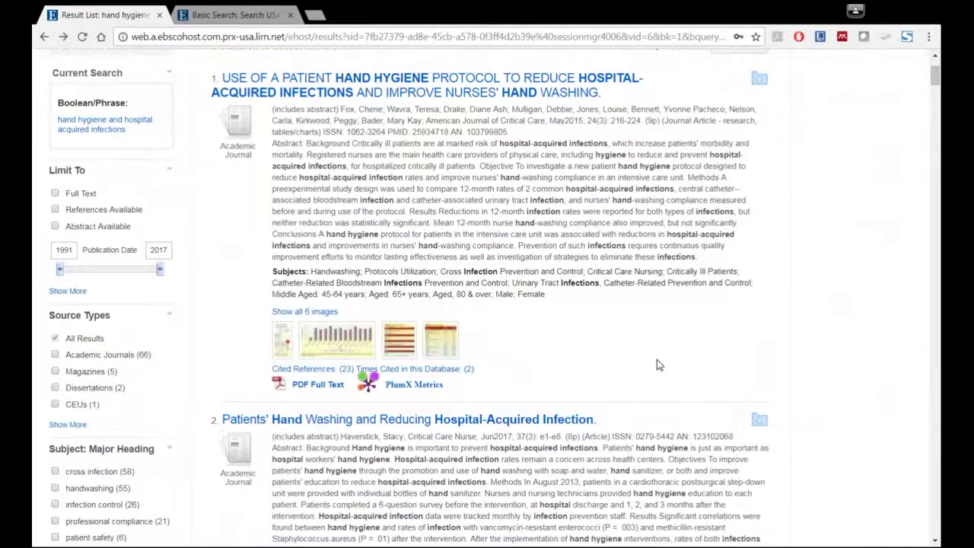
scroll(659, 366, "down", 3)
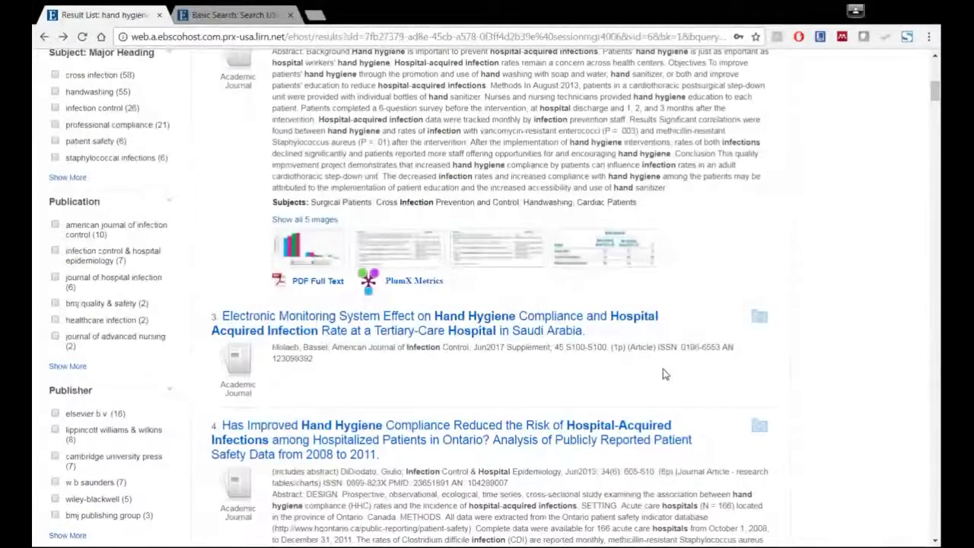
scroll(658, 379, "up", 3)
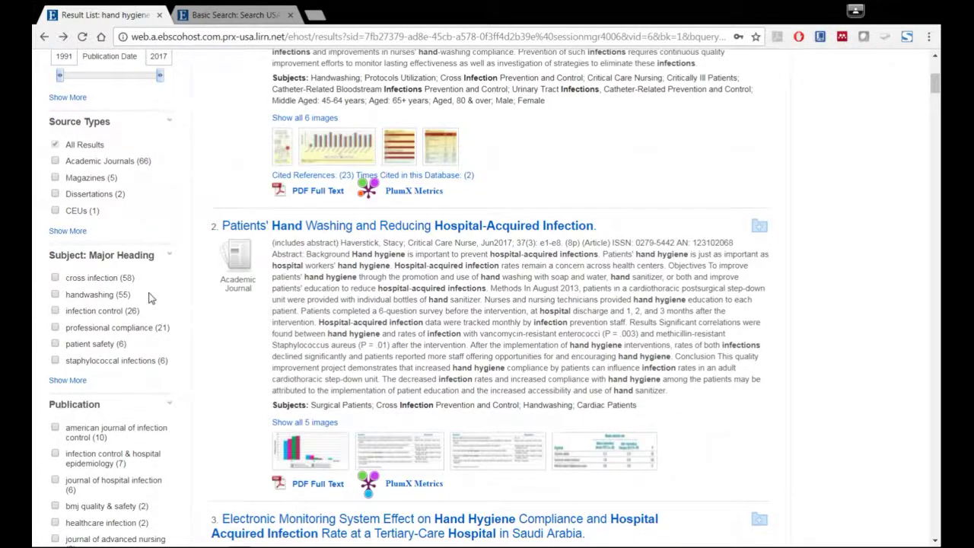
scroll(150, 297, "down", 3)
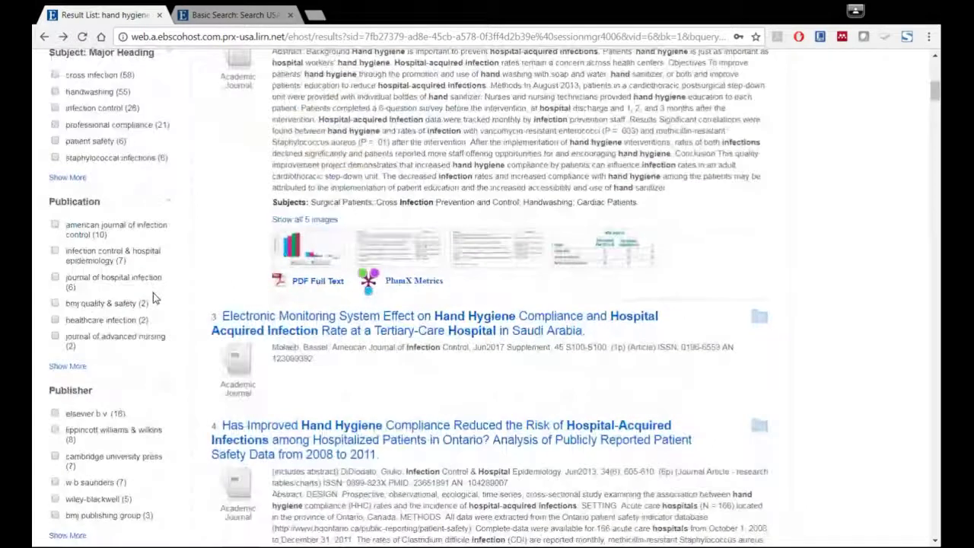
scroll(422, 392, "down", 2)
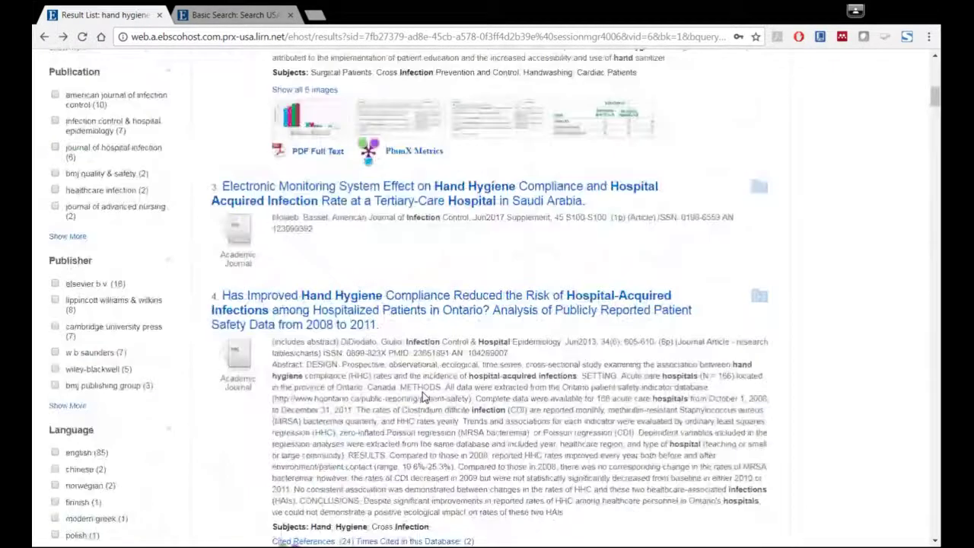
scroll(423, 392, "up", 12)
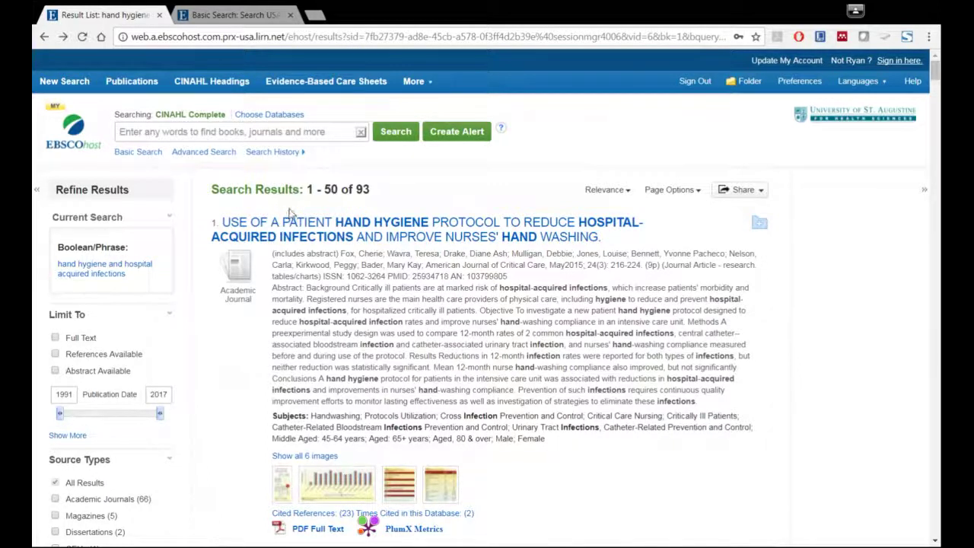
- Open Advanced Search, keeping the AND operator, and review the Limit your results options
left_click(202, 155)
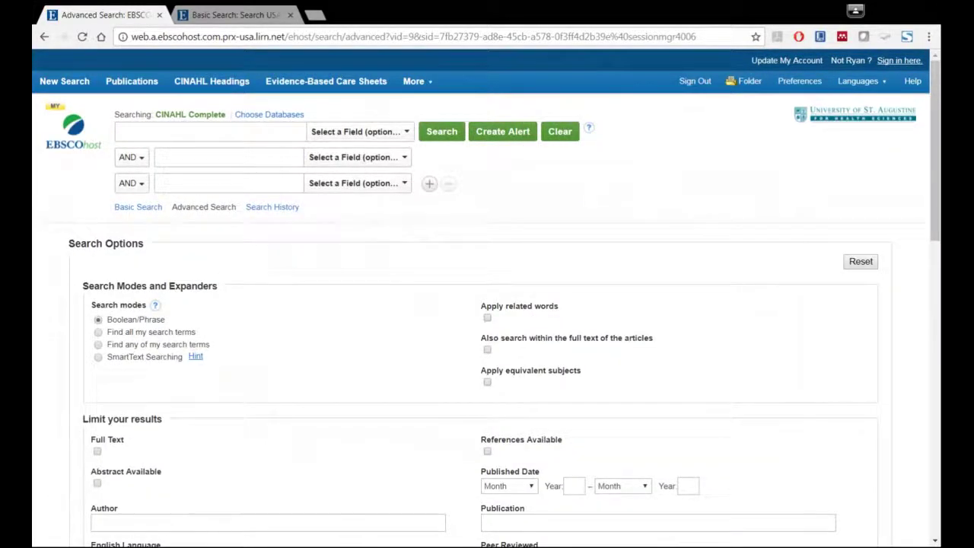
left_click(209, 132)
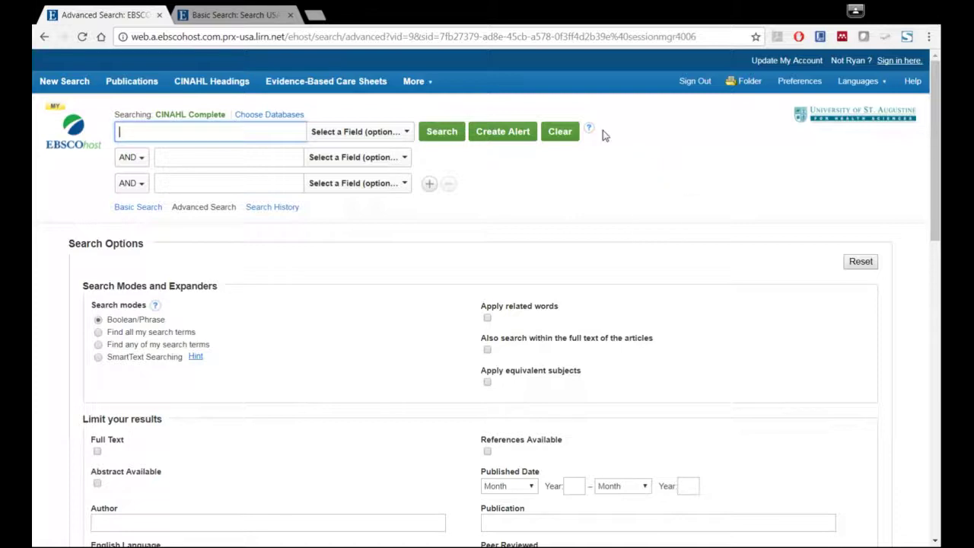
left_click(126, 159)
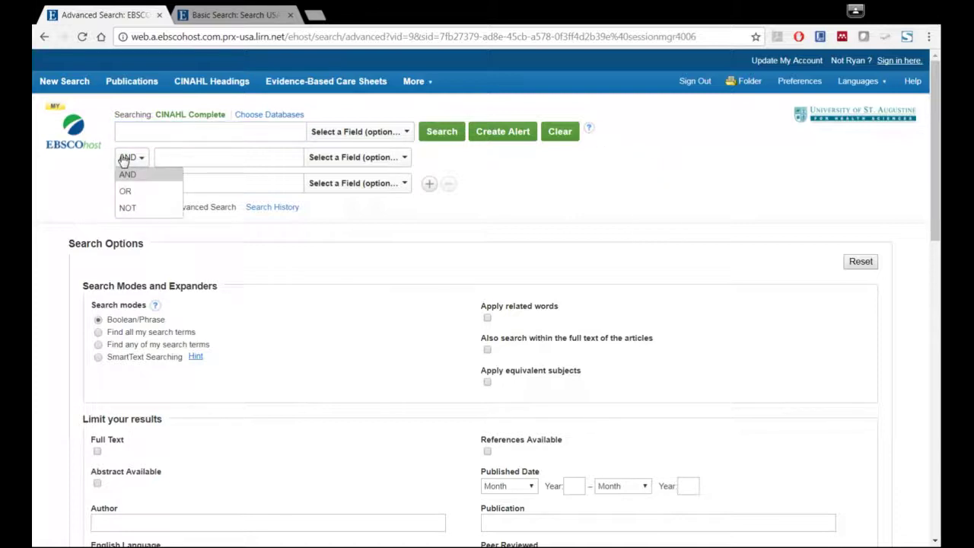
left_click(127, 172)
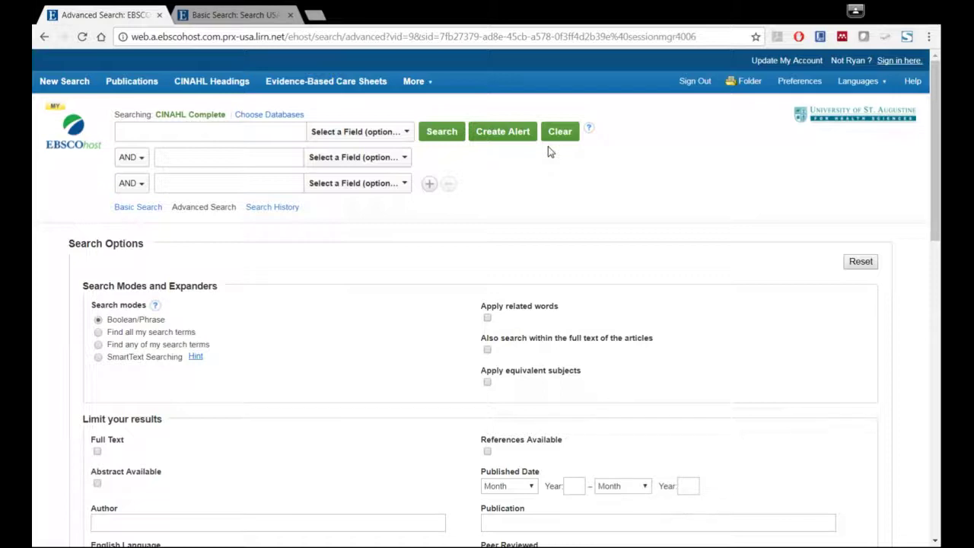
scroll(411, 297, "down", 5)
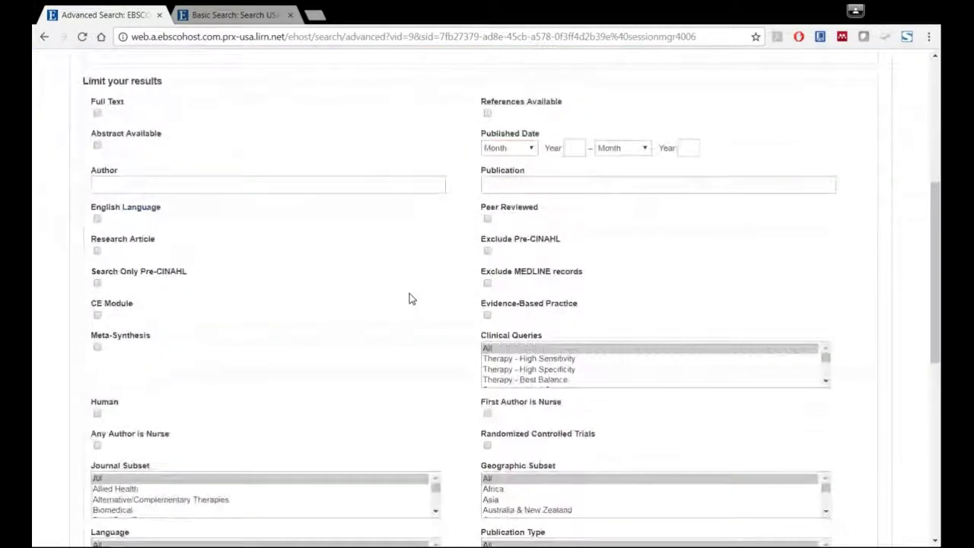
scroll(411, 298, "down", 2)
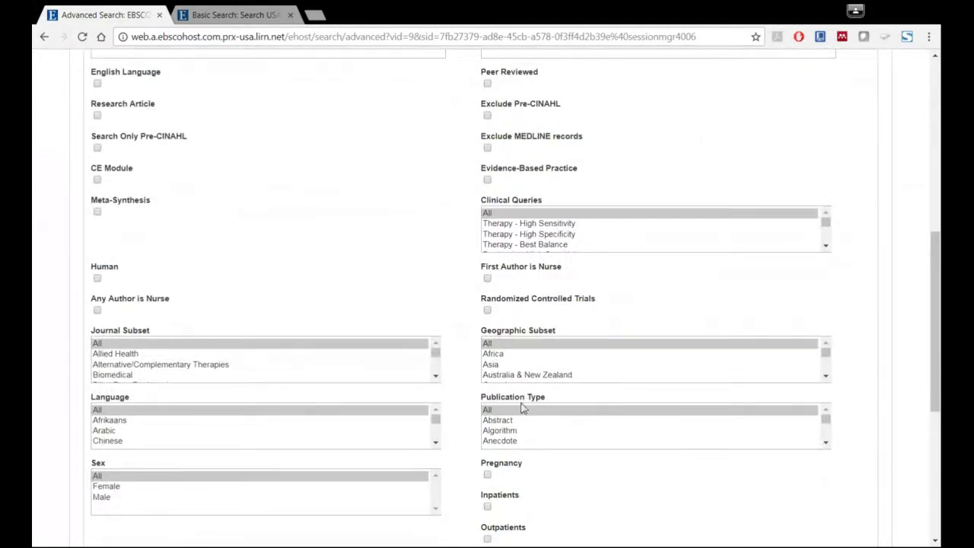
scroll(629, 462, "down", 2)
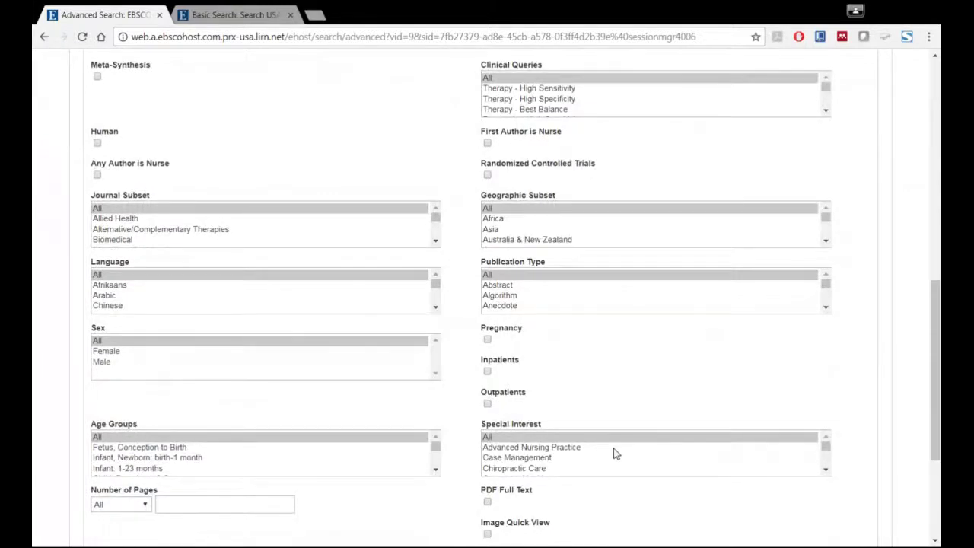
scroll(605, 455, "up", 5)
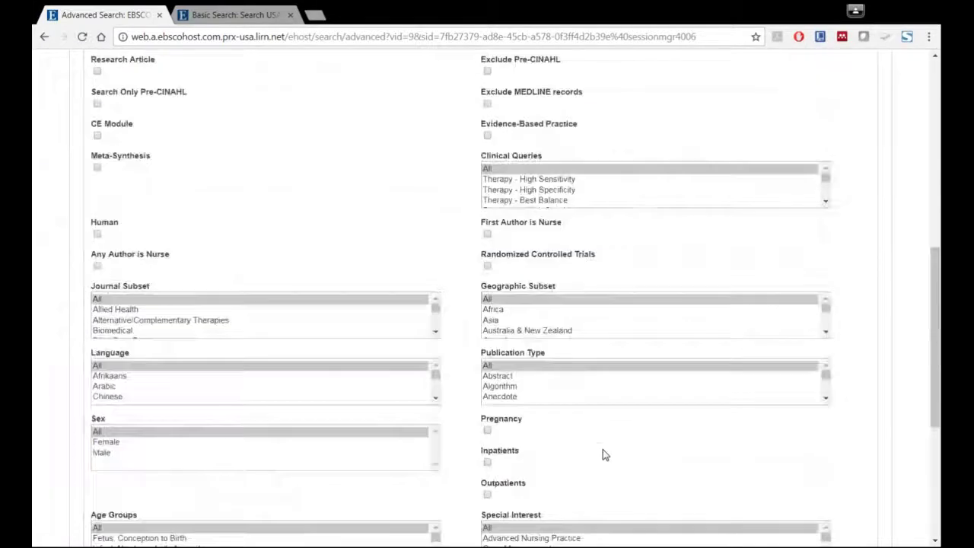
scroll(602, 454, "up", 3)
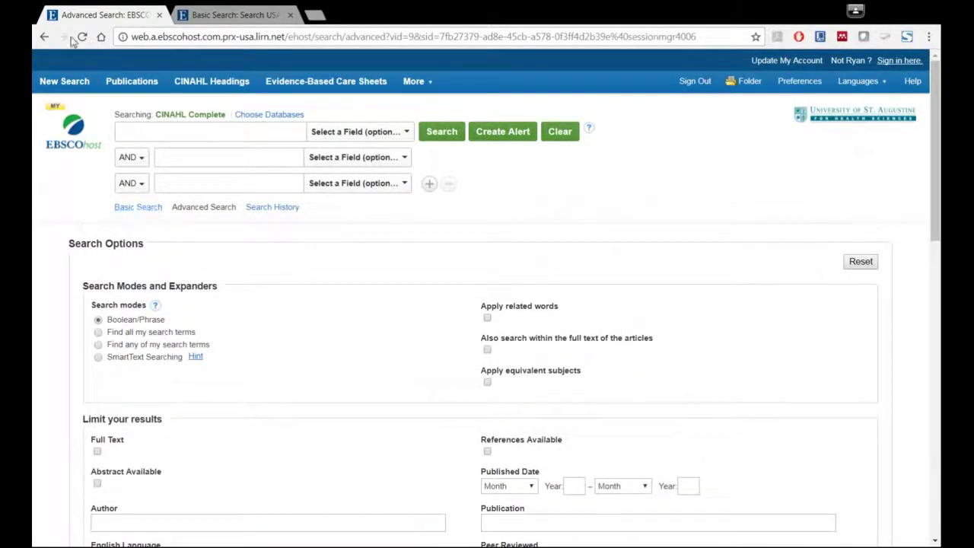
left_click(45, 38)
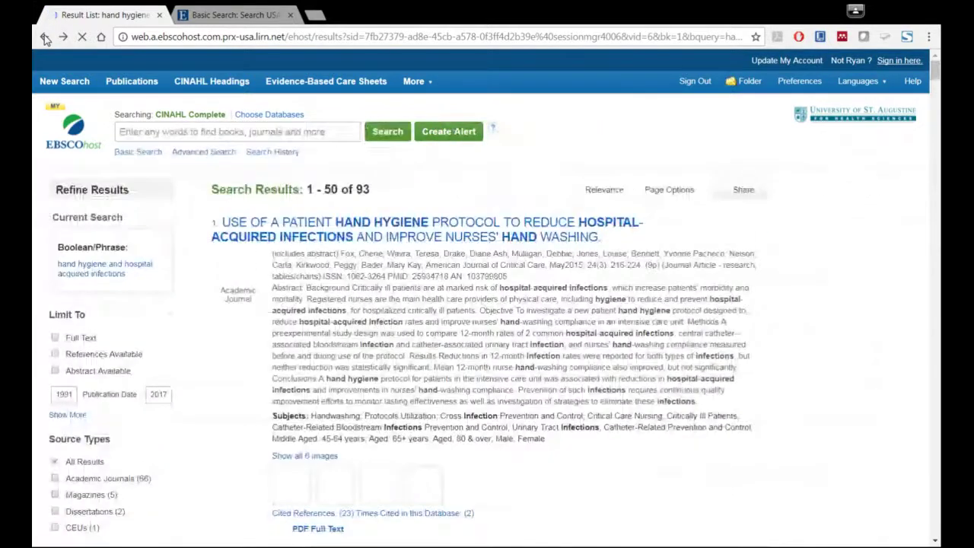
scroll(194, 285, "down", 4)
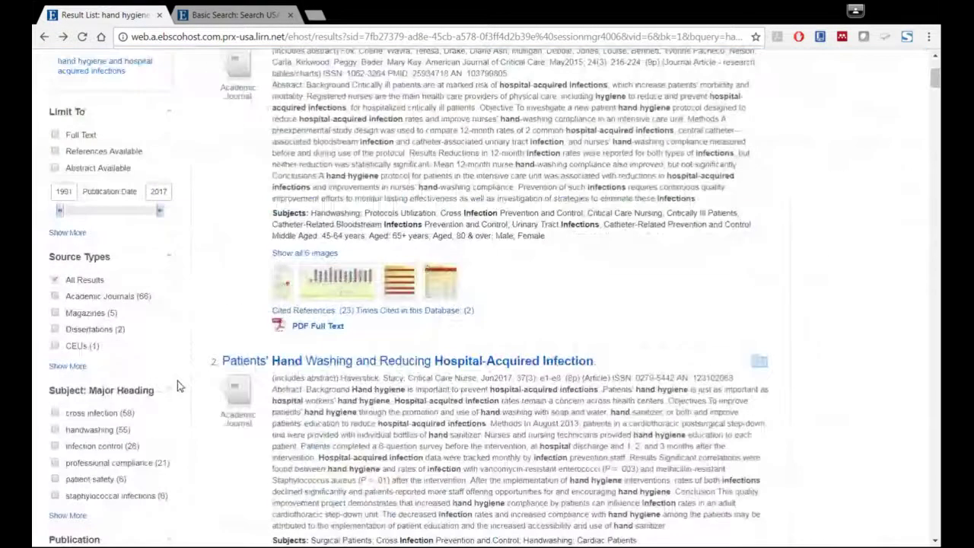
scroll(122, 274, "down", 1)
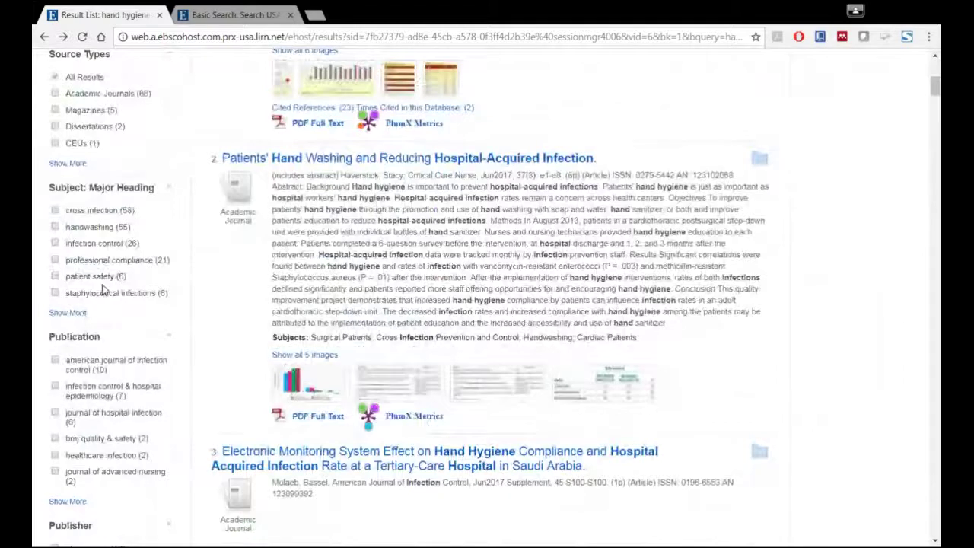
scroll(114, 293, "down", 4)
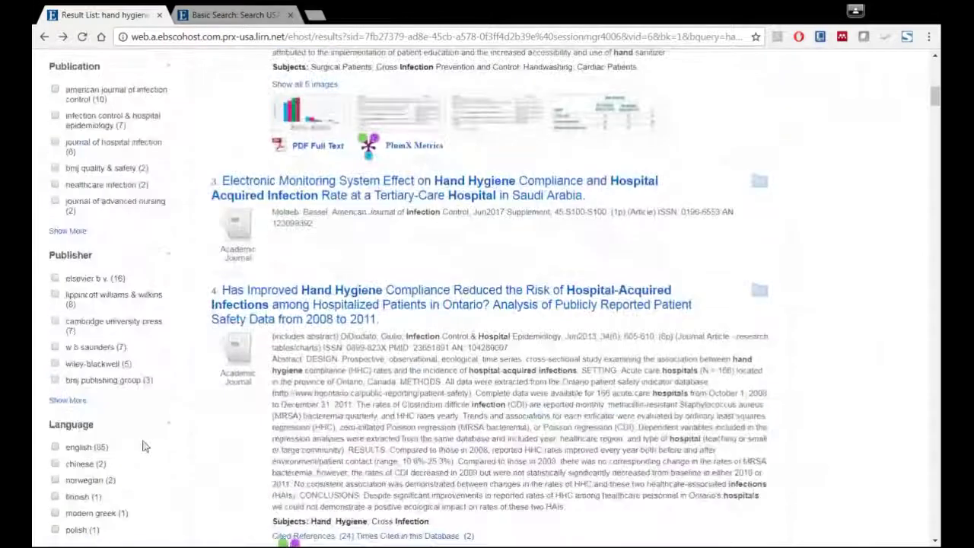
scroll(131, 412, "up", 10)
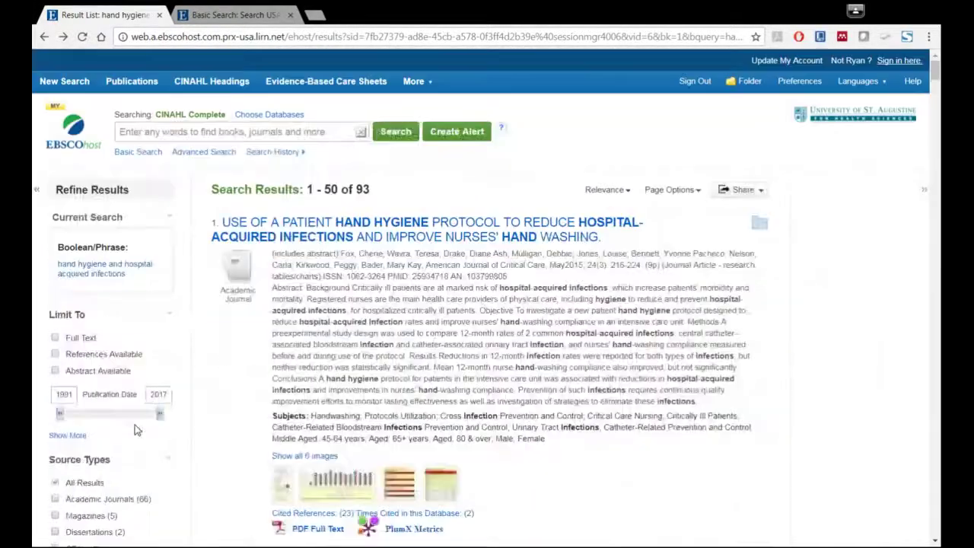
left_click(177, 153)
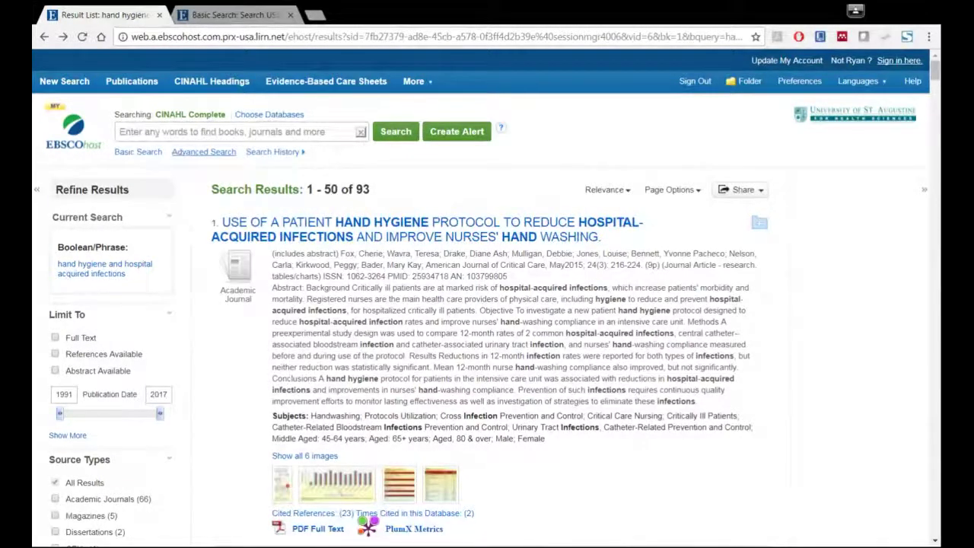
left_click(185, 155)
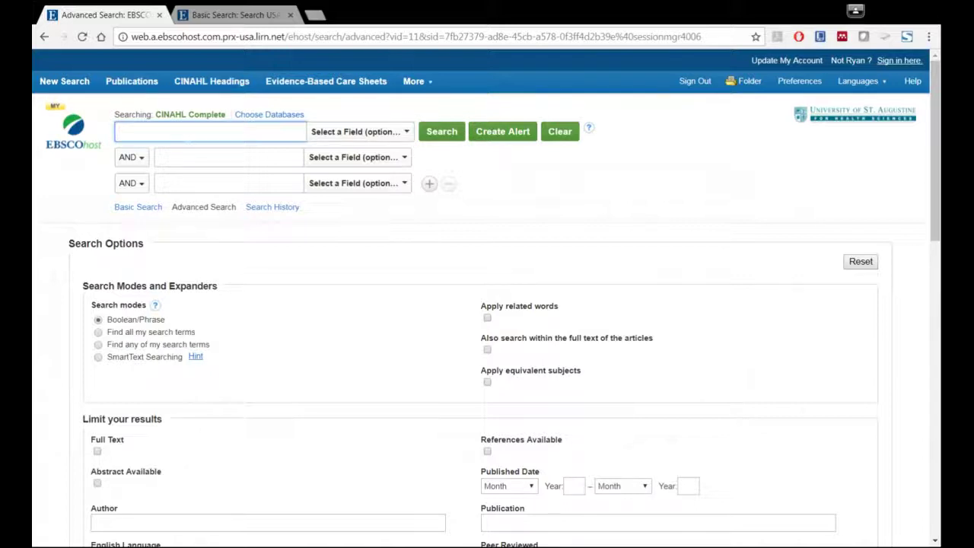
- Enter 'rotator cuff surgery physical therapy rehabilitation' and drag 'physical therapy rehabilitation' into row two
type("roat")
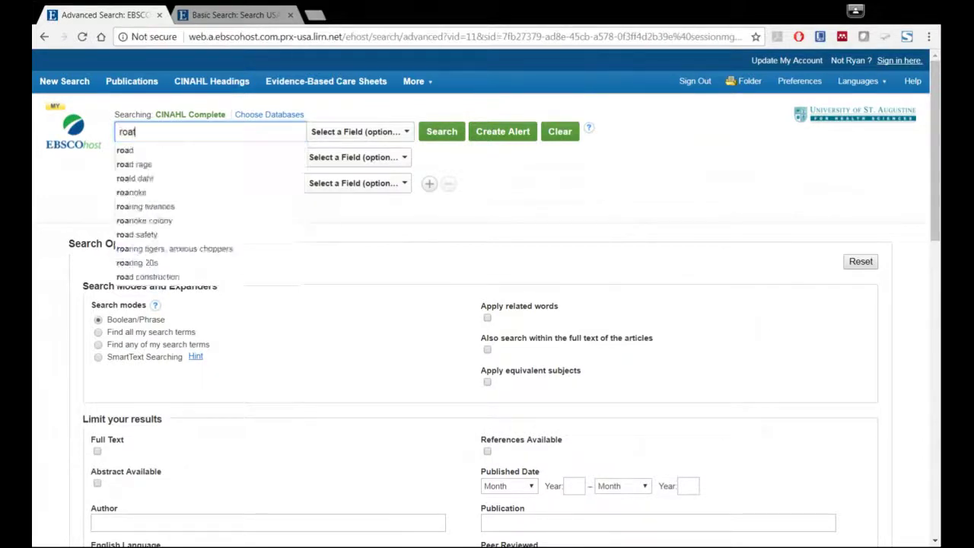
key("BackSpace")
key("BackSpace")
type("ta")
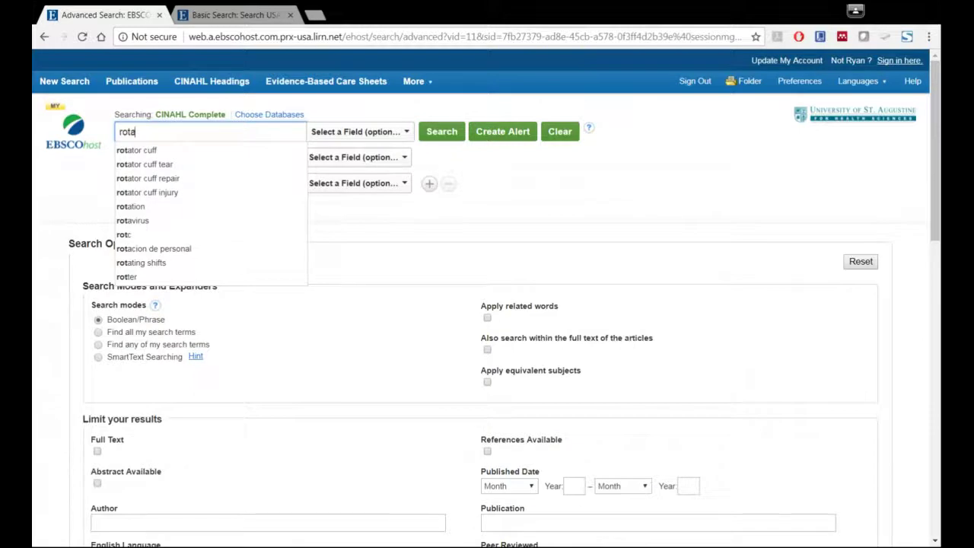
type("tor")
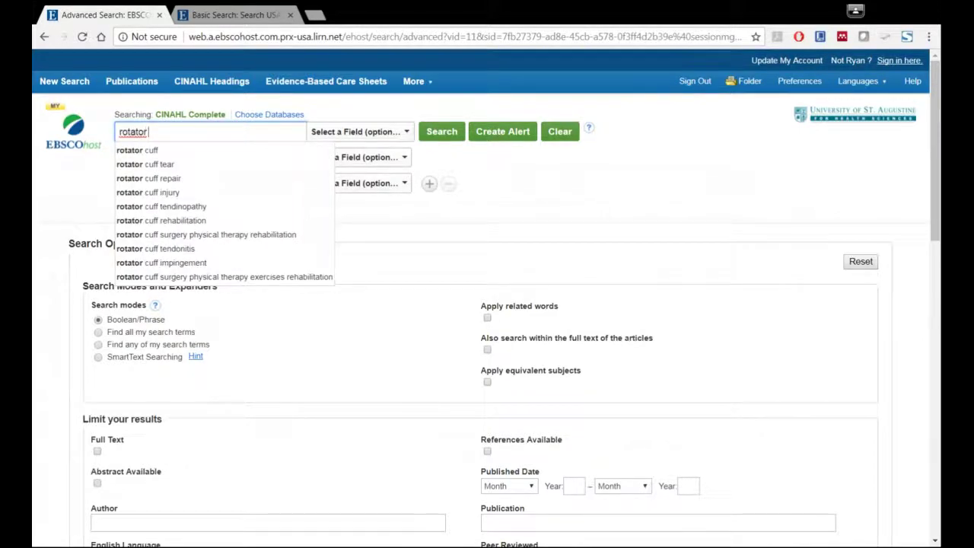
type(" cuff")
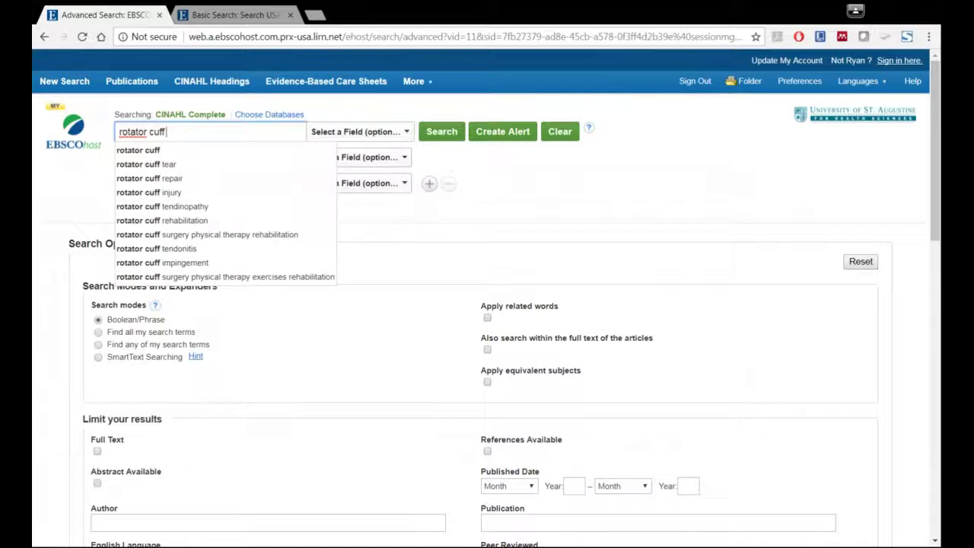
type(" su")
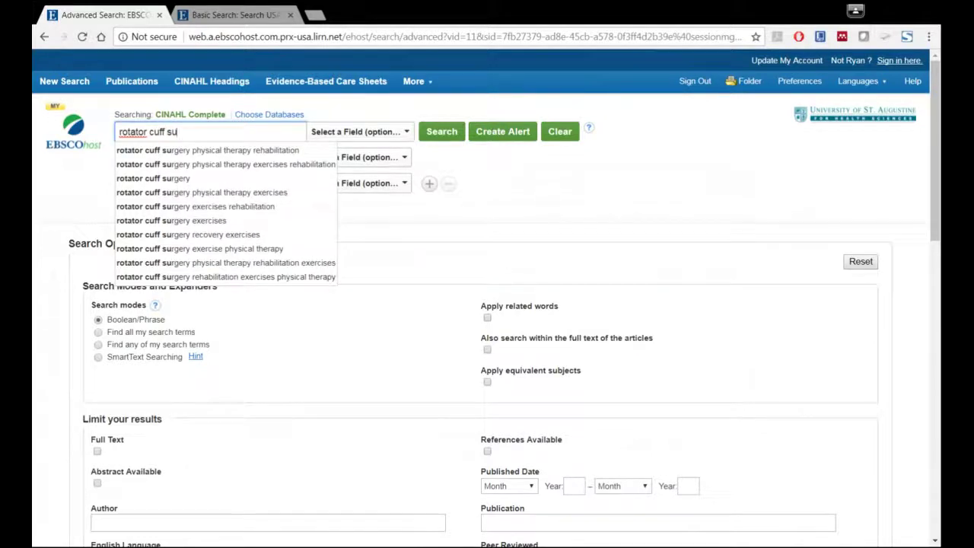
left_click(196, 150)
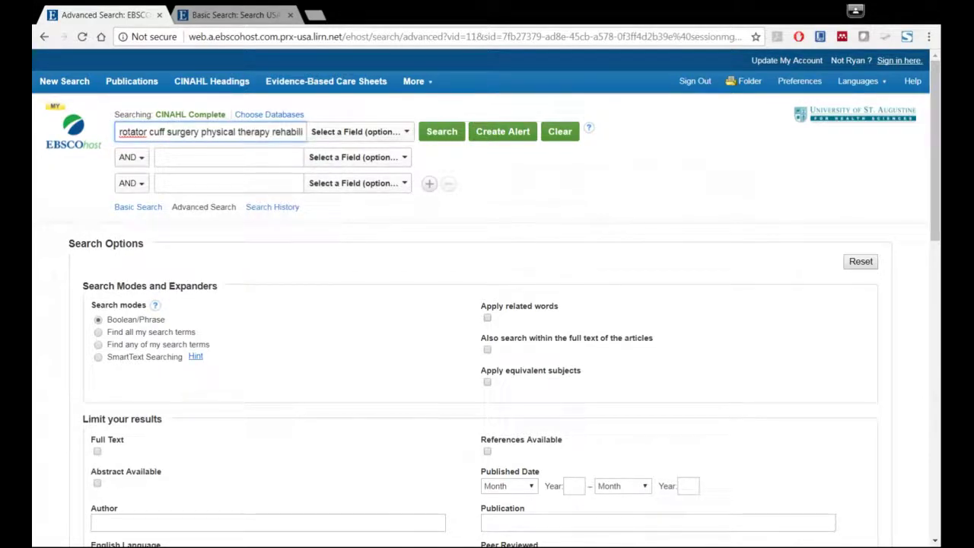
left_click_drag(201, 132, 333, 139)
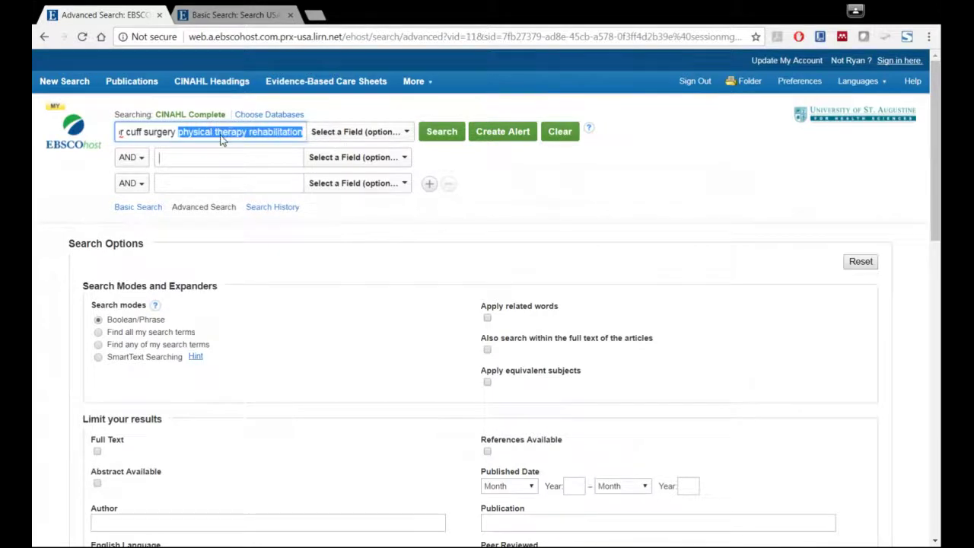
left_click_drag(221, 140, 200, 157)
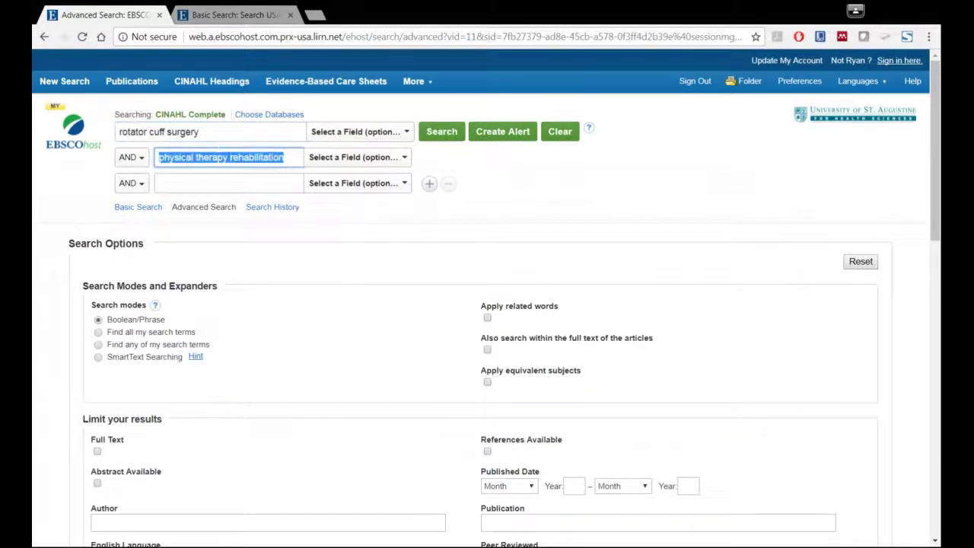
left_click(232, 160)
- Leave the first row's field selector unchanged and keep the third row's operator on AND
left_click(200, 132)
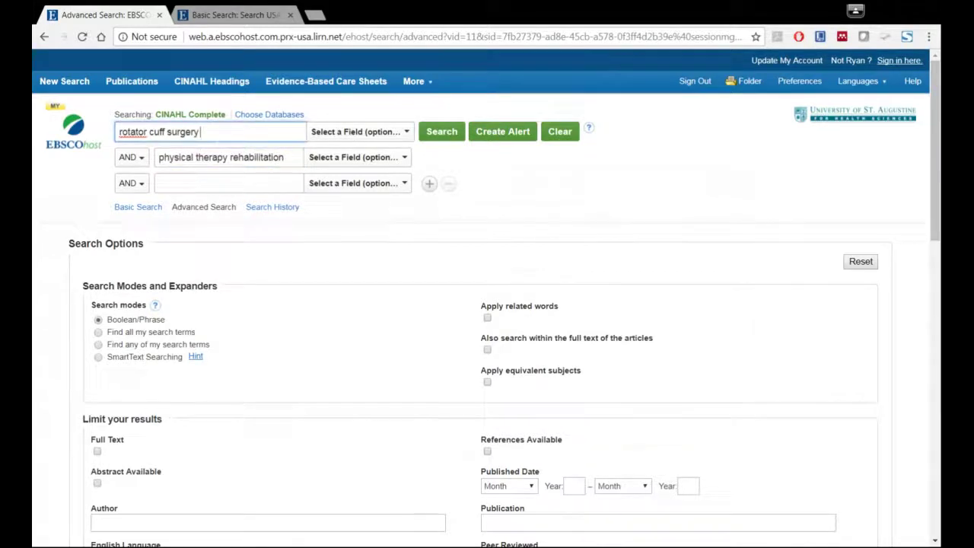
left_click(355, 134)
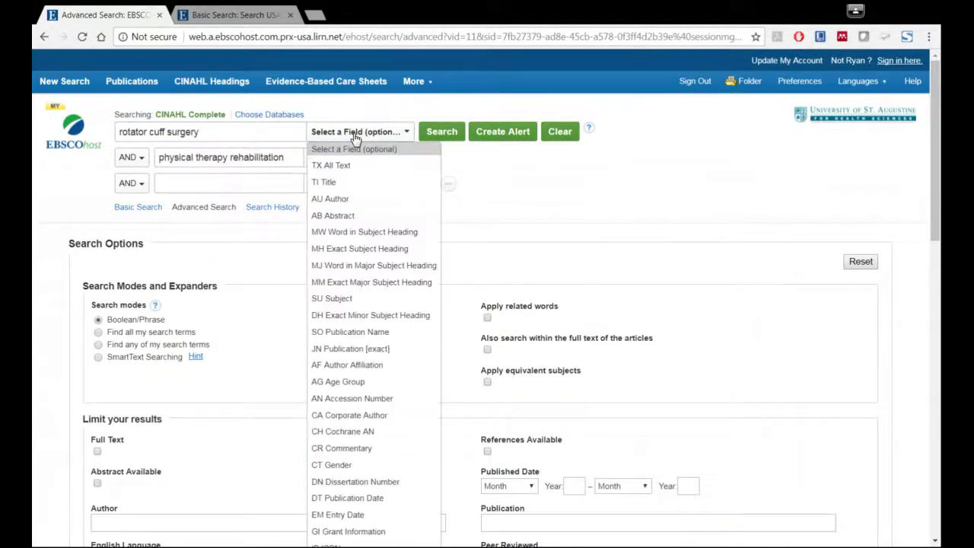
left_click(355, 134)
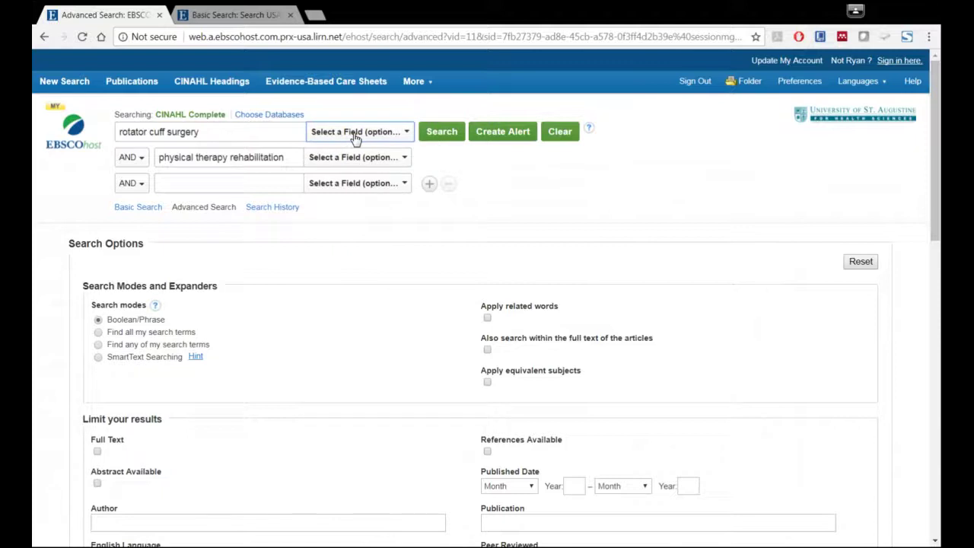
left_click(355, 134)
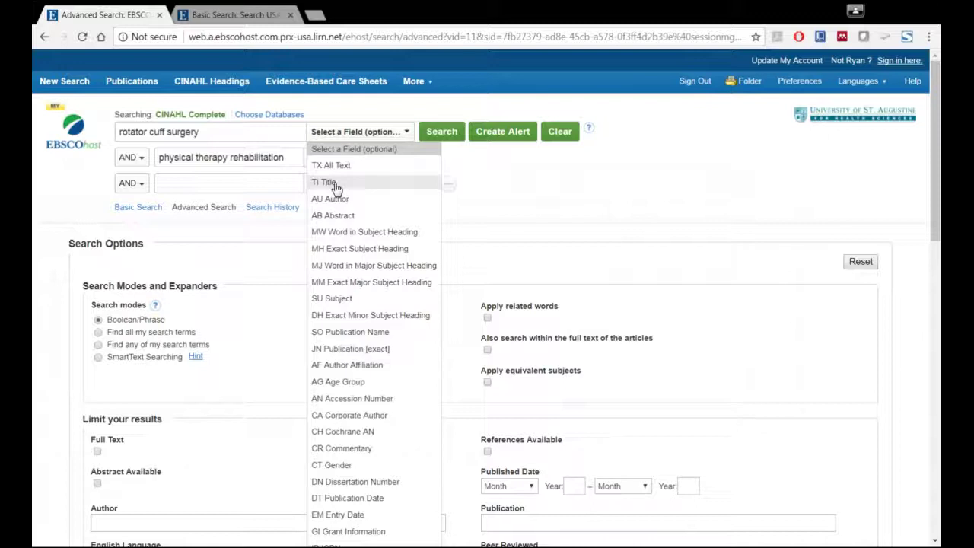
left_click(538, 212)
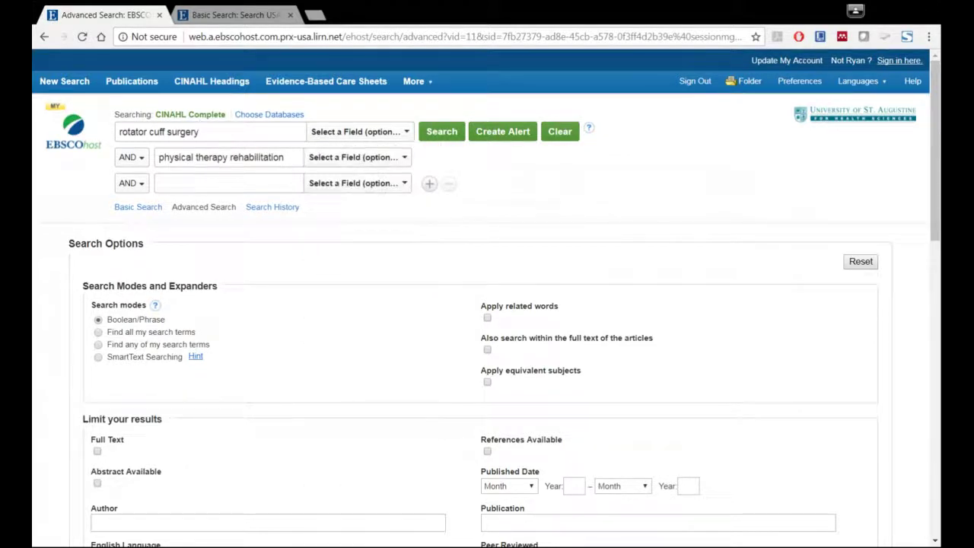
left_click(200, 131)
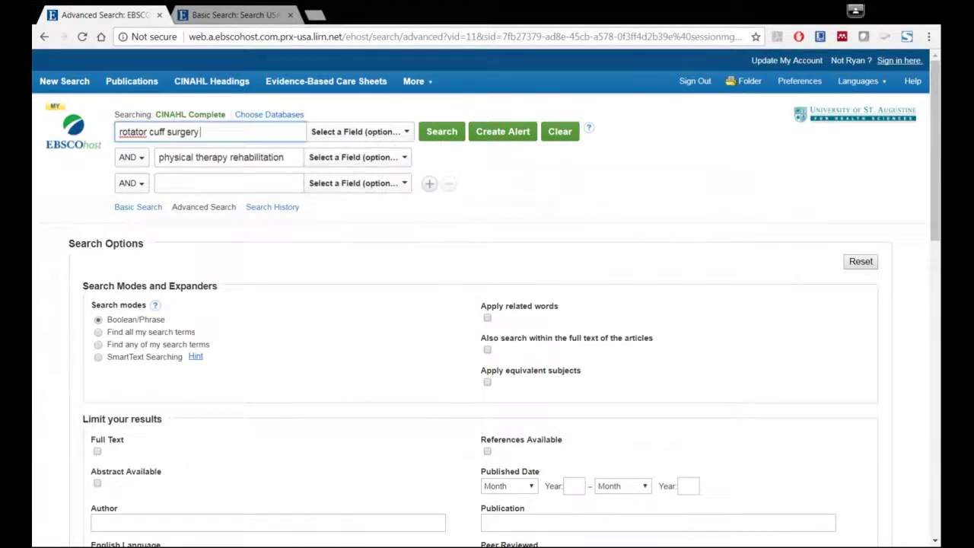
left_click(144, 188)
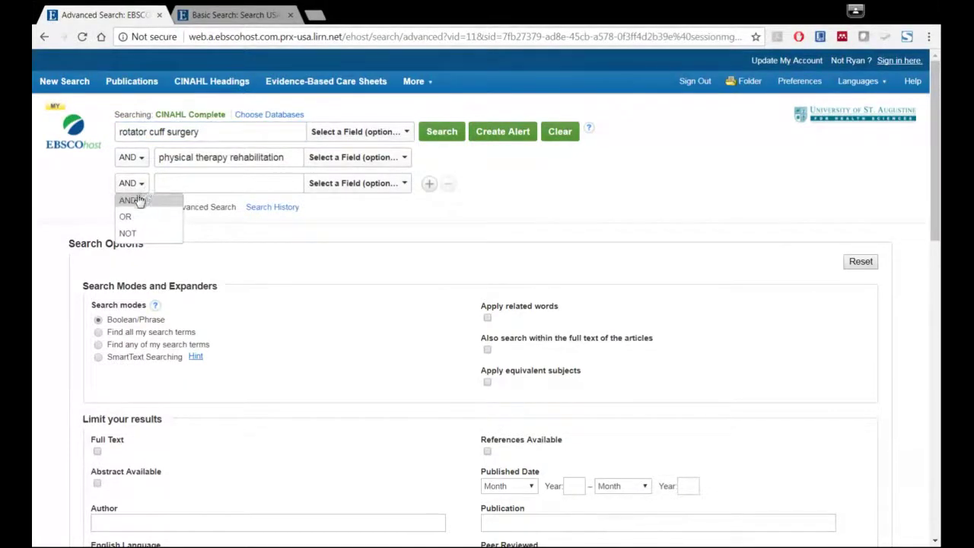
left_click(126, 217)
left_click(153, 183)
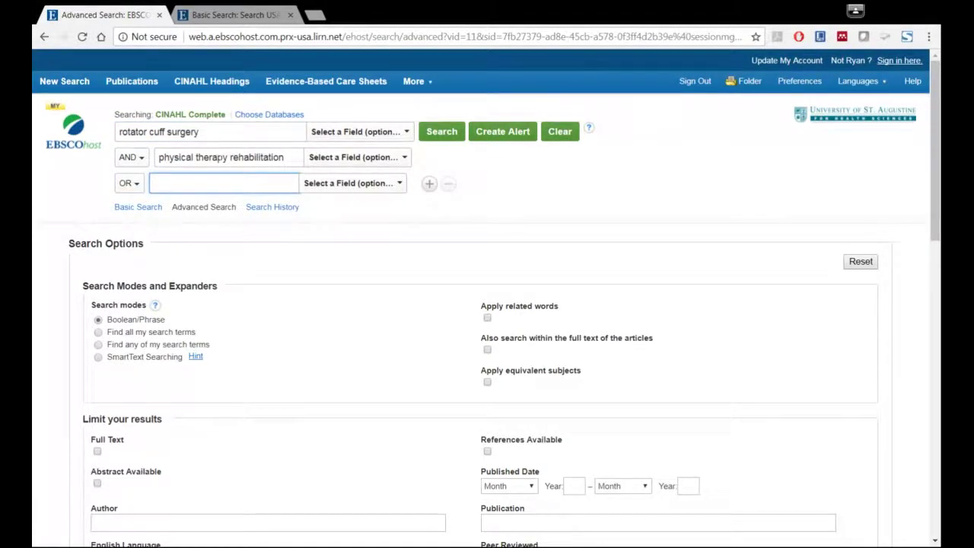
left_click(137, 184)
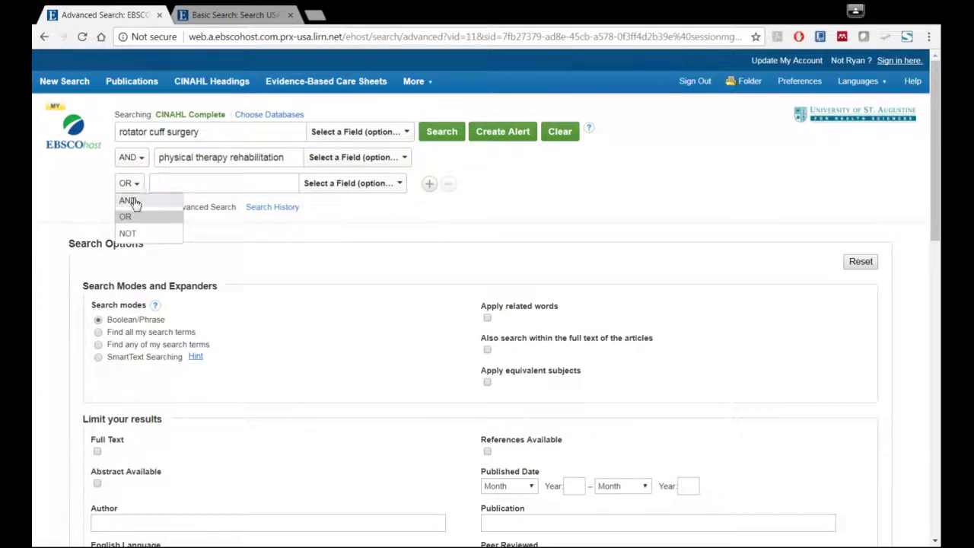
left_click(127, 200)
left_click(200, 132)
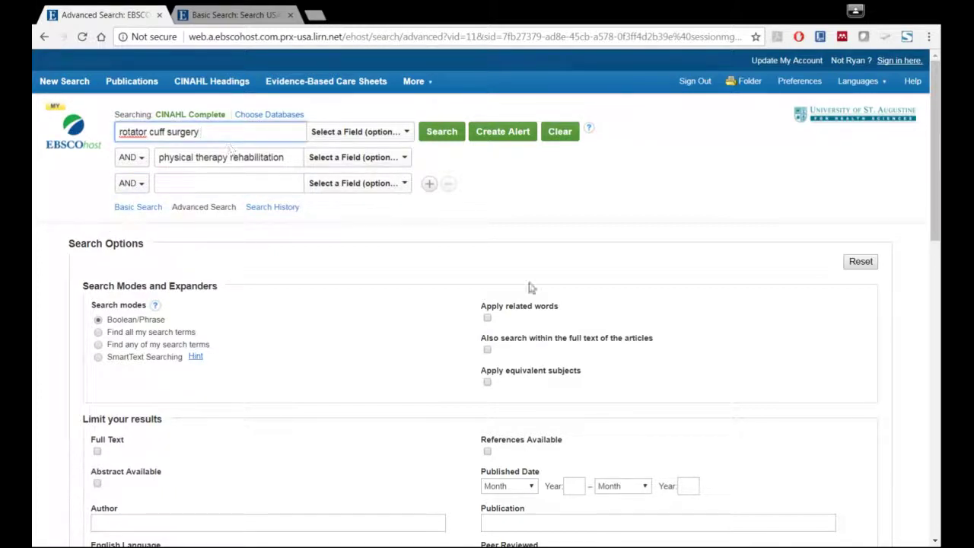
scroll(361, 244, "down", 1)
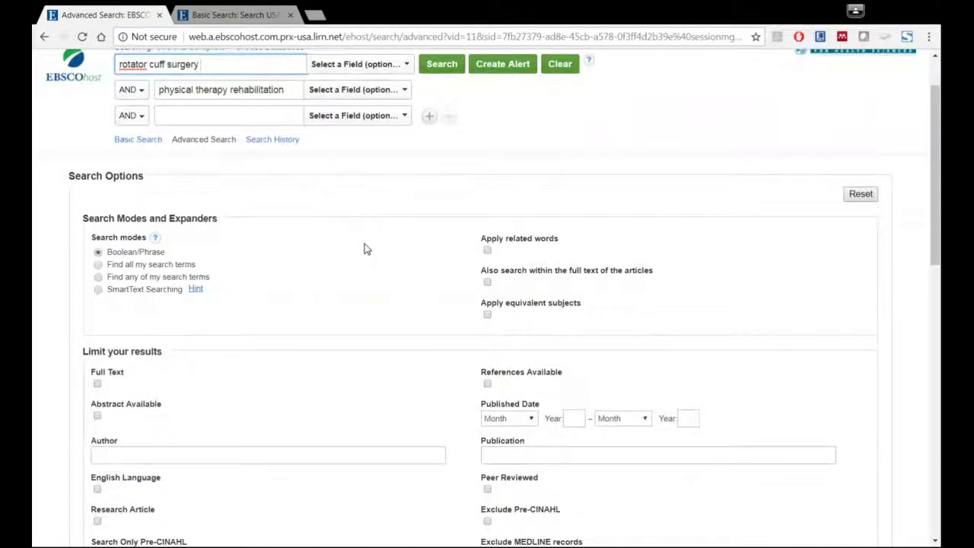
scroll(362, 246, "down", 1)
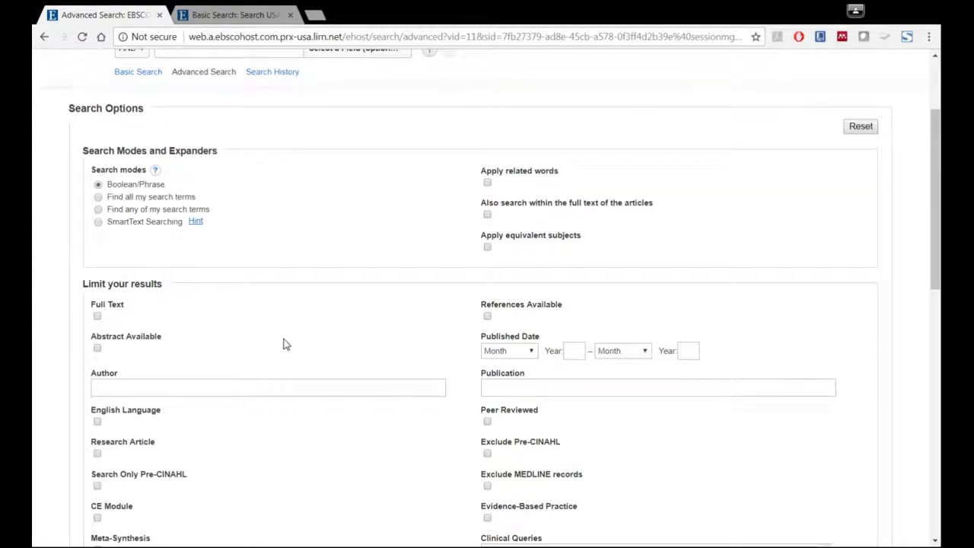
scroll(282, 343, "down", 2)
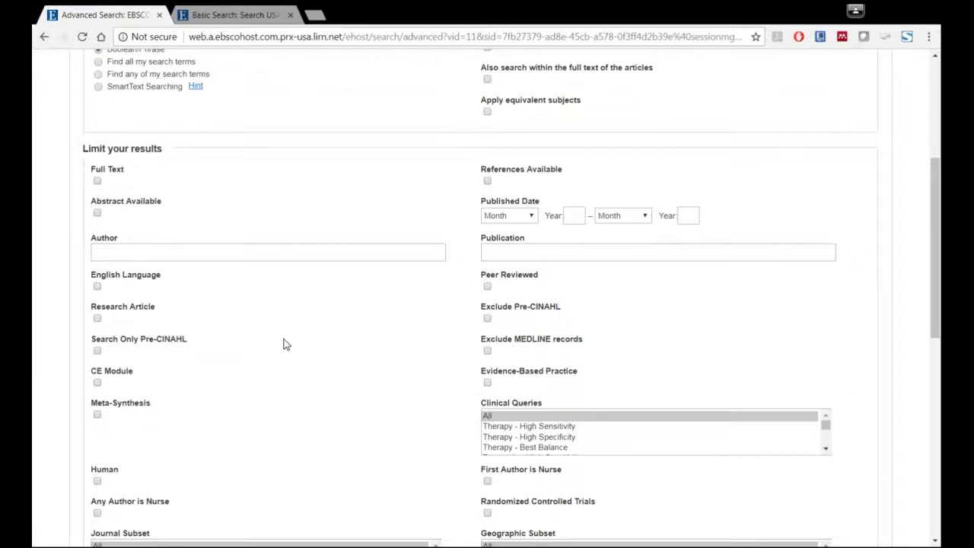
- Set the Published Date limit to years 2007 through 2017
scroll(327, 340, "down", 3)
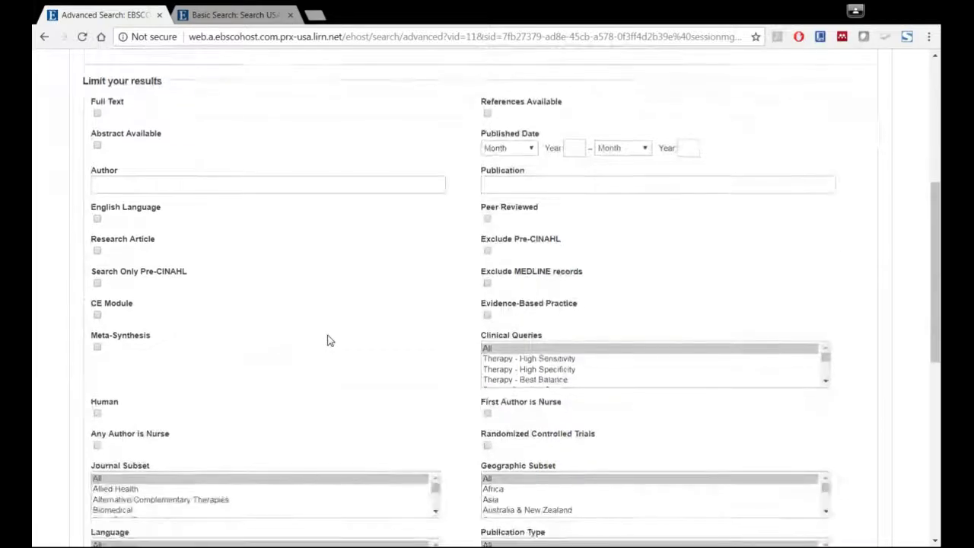
scroll(327, 340, "up", 4)
scroll(272, 256, "down", 1)
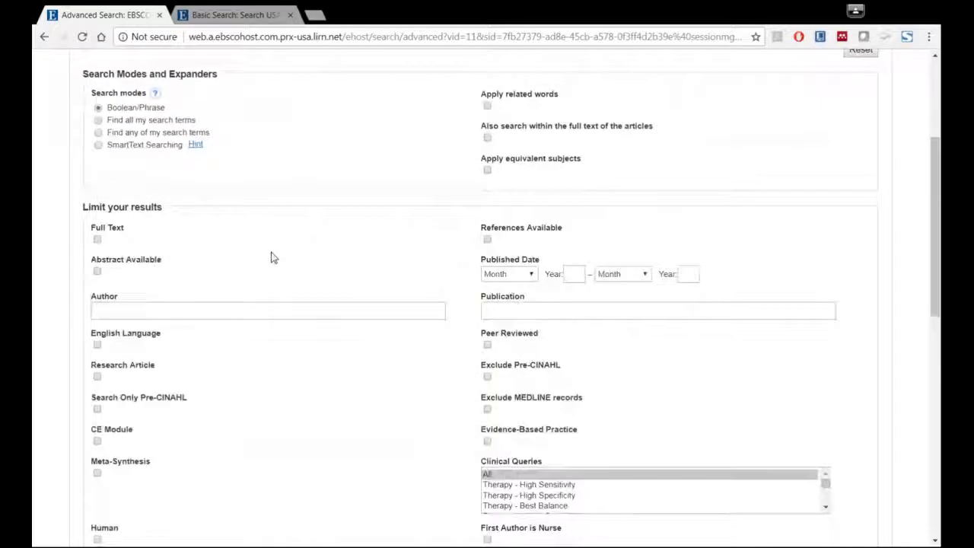
left_click(573, 216)
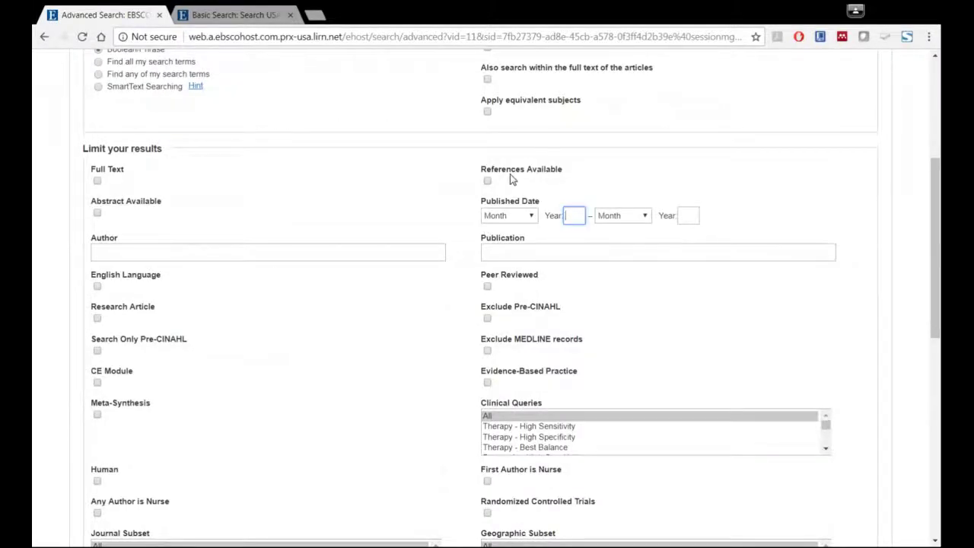
type("2001")
key("BackSpace")
type("07")
key("Tab")
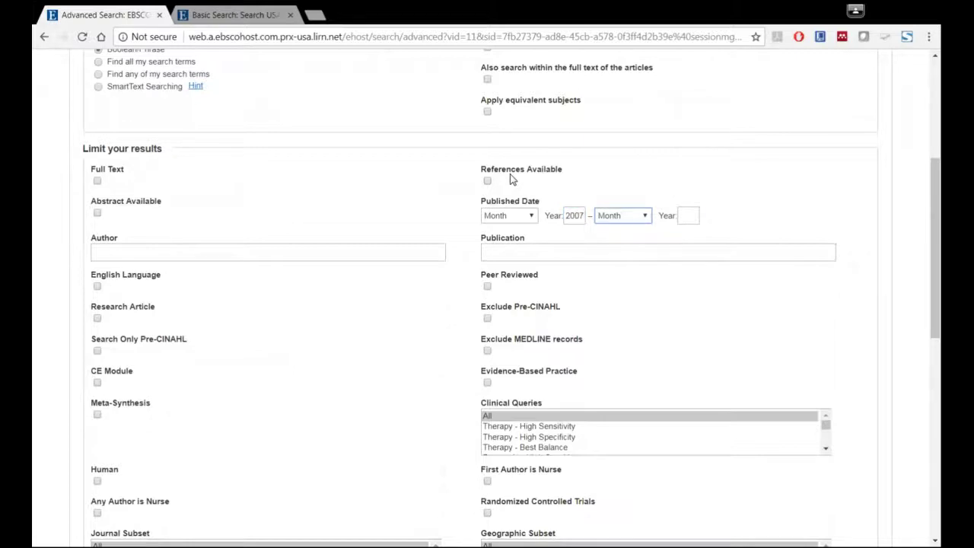
key("Tab")
type("0")
key("BackSpace")
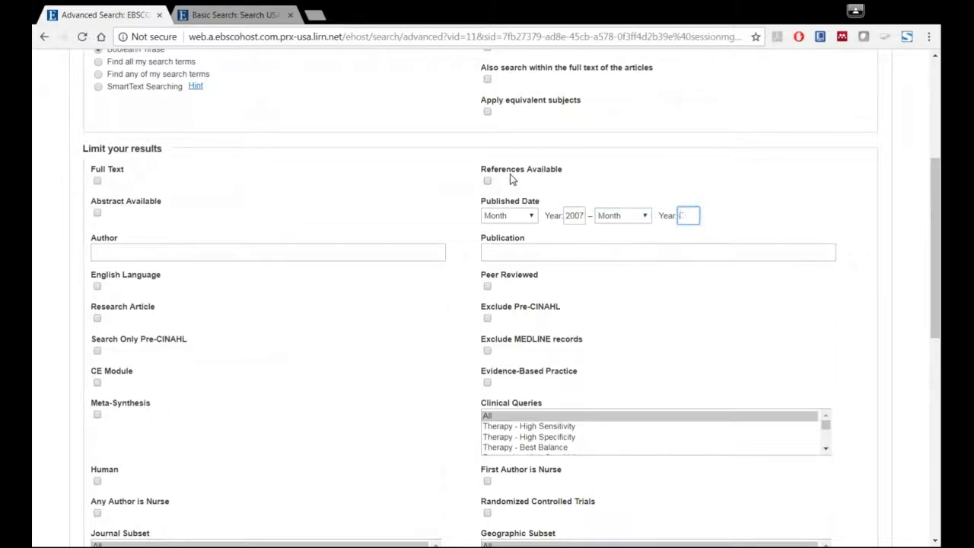
type("2017")
left_click(691, 237)
scroll(654, 318, "down", 1)
scroll(653, 317, "down", 2)
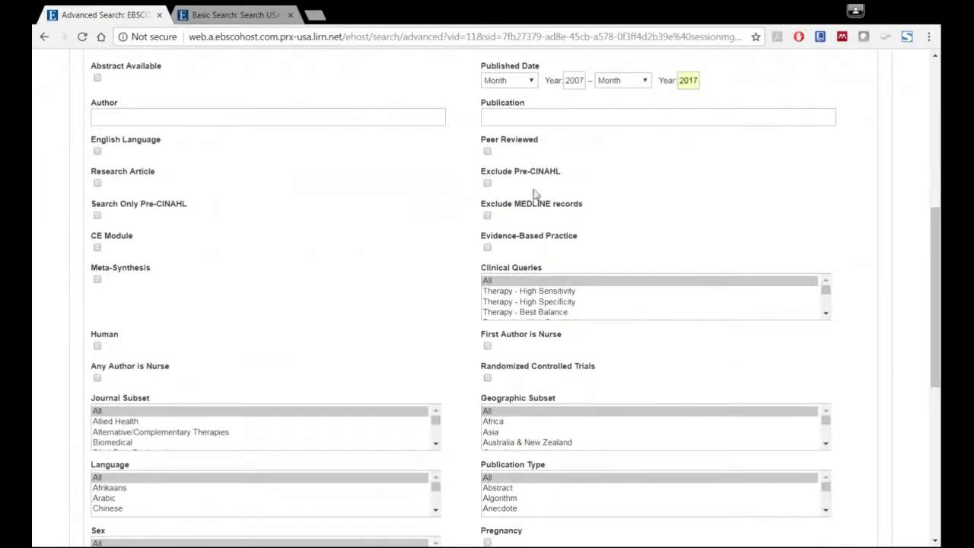
scroll(366, 308, "down", 1)
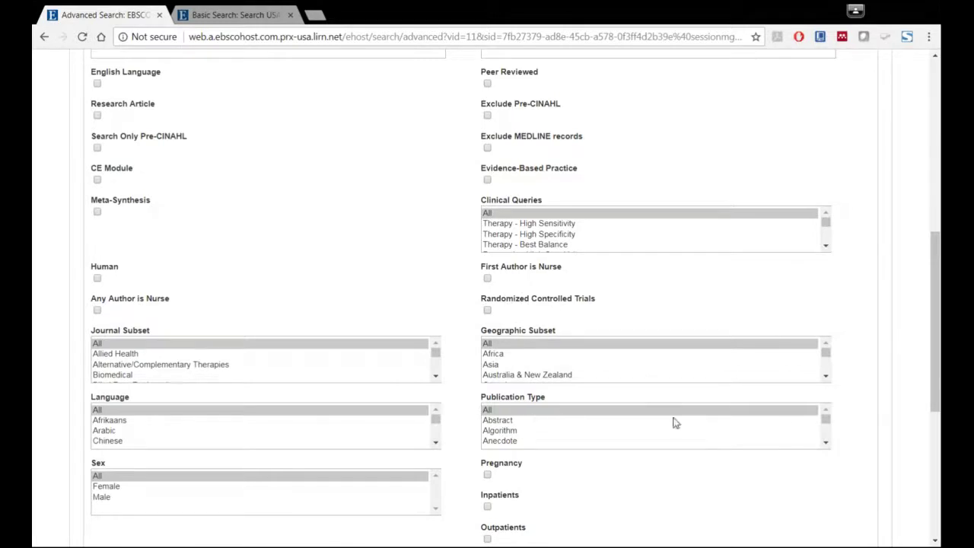
- Select Case Study under Publication Type and run the search, which finds no results
left_click(825, 421)
left_click_drag(825, 421, 826, 415)
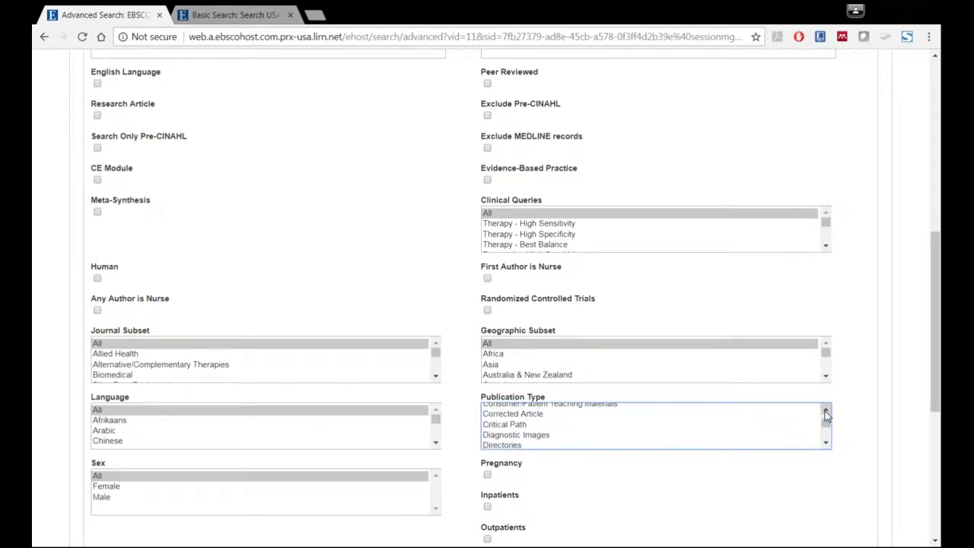
left_click(826, 414)
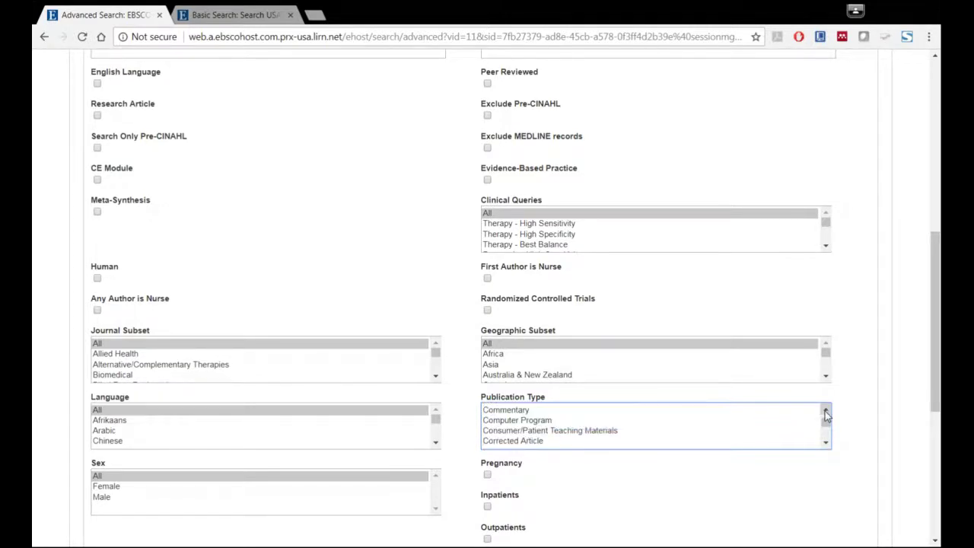
left_click(825, 414)
left_click(825, 415)
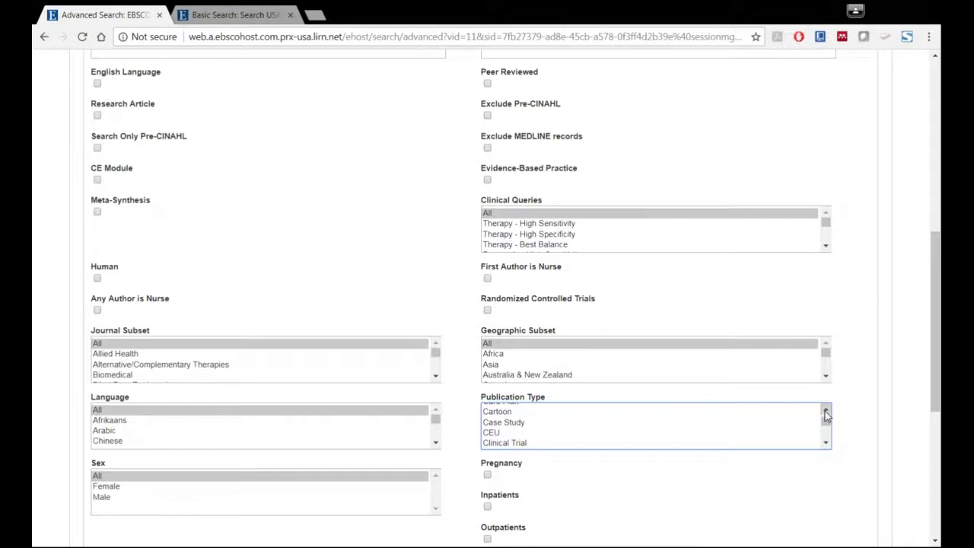
left_click(508, 423)
left_click(723, 305)
scroll(727, 305, "down", 2)
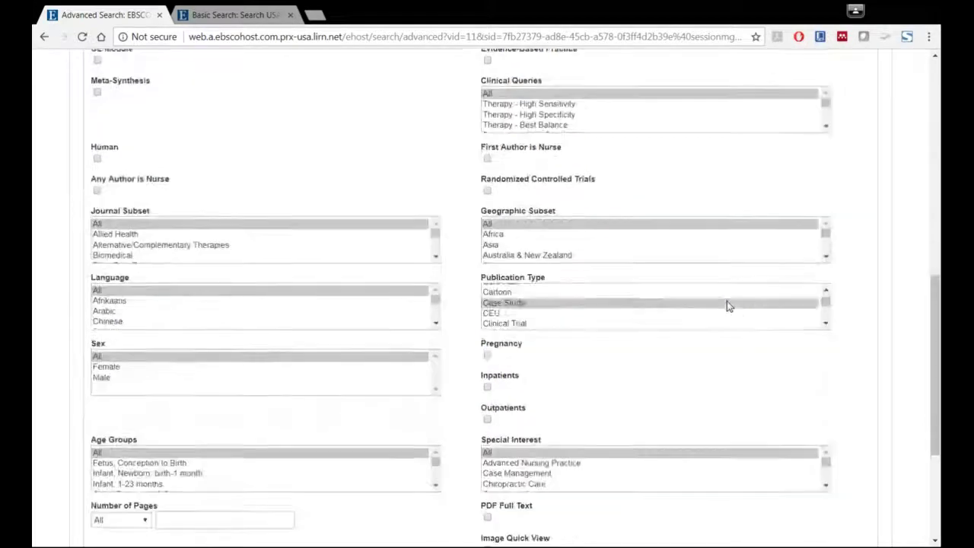
scroll(726, 304, "down", 3)
scroll(727, 305, "up", 3)
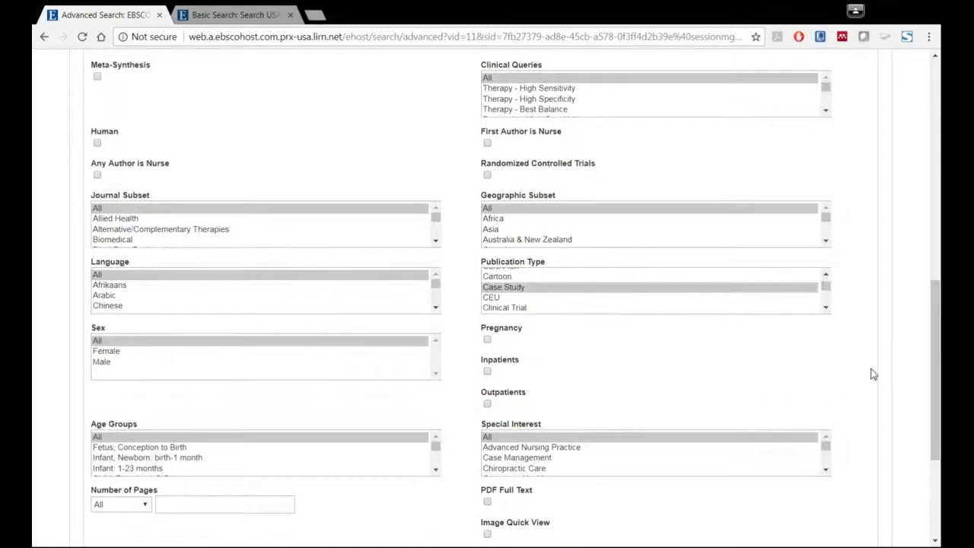
left_click_drag(933, 305, 933, 359)
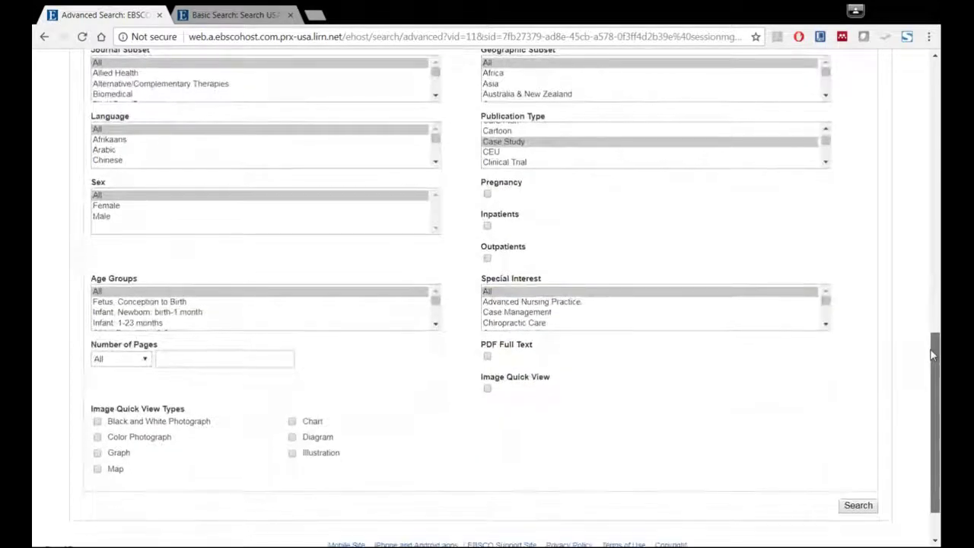
left_click(864, 509)
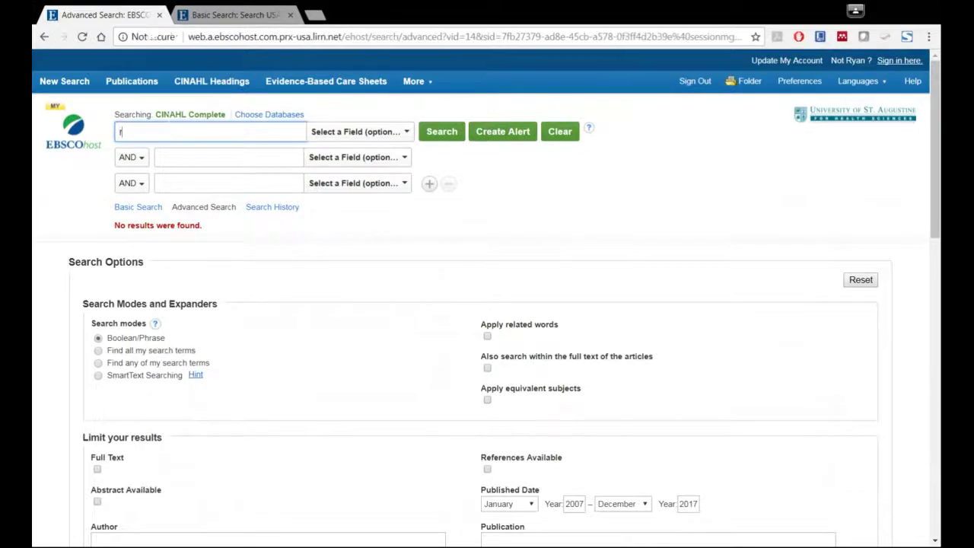
- Search 'rotator cuff tear' rehabilitation with the Case Study limit, getting no results
type("ro")
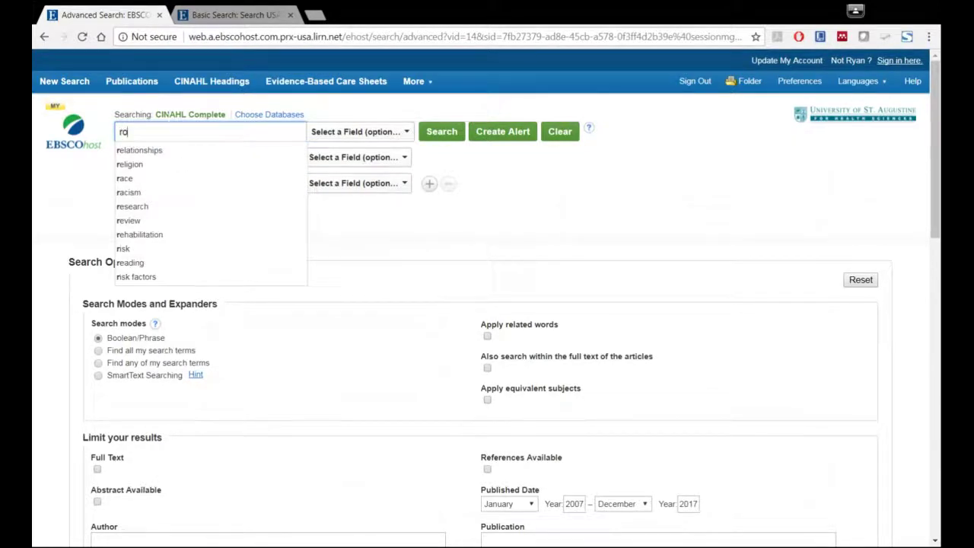
type("tator cuff tear")
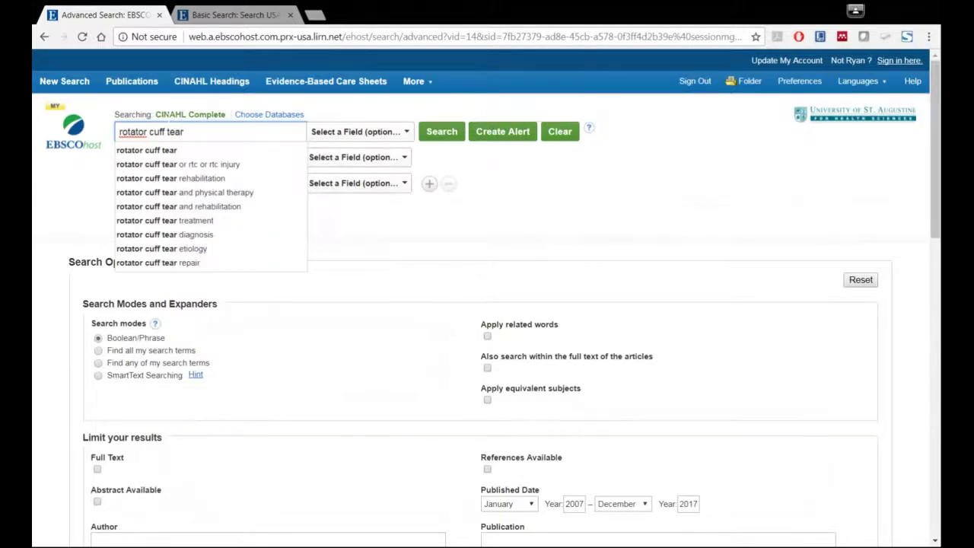
left_click(170, 178)
scroll(530, 216, "down", 5)
scroll(531, 216, "down", 5)
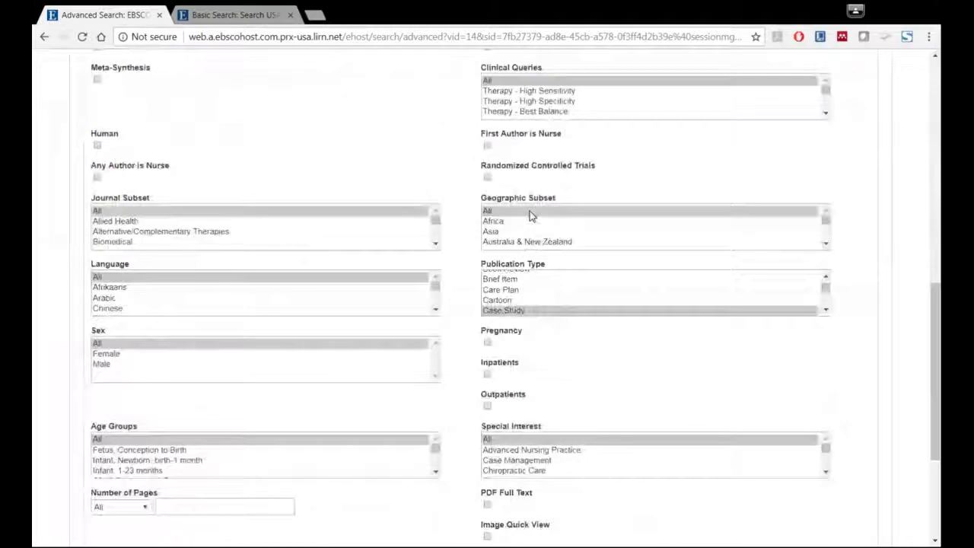
scroll(700, 282, "up", 2)
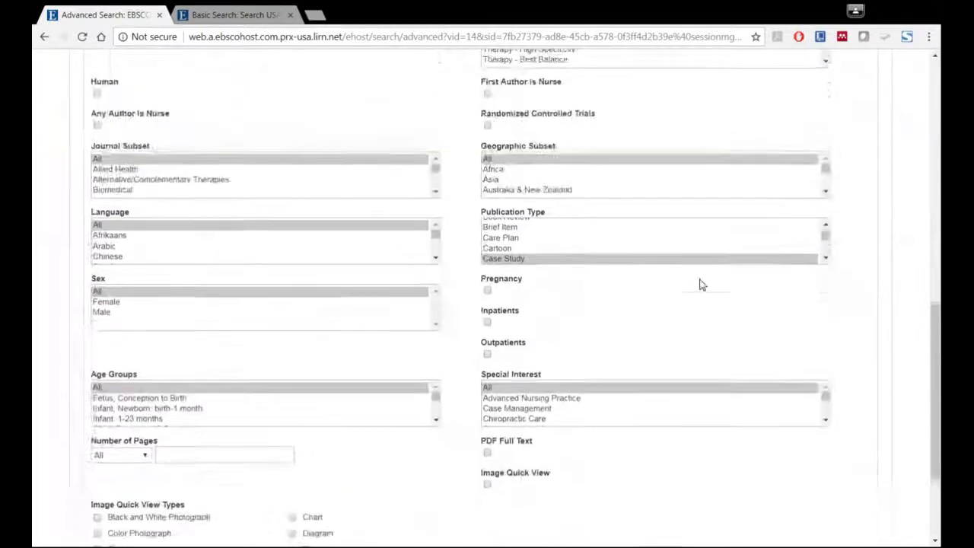
left_click(517, 259)
scroll(666, 350, "down", 3)
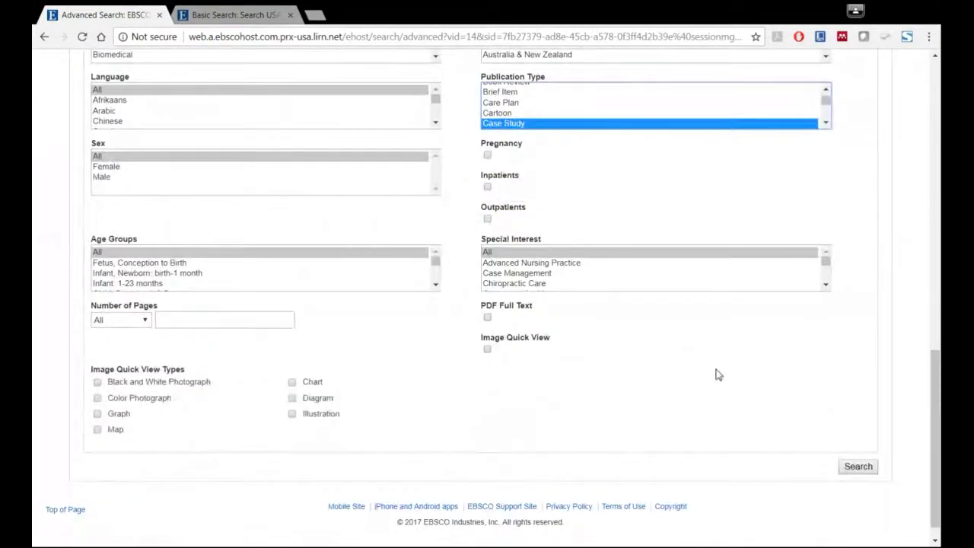
left_click(860, 467)
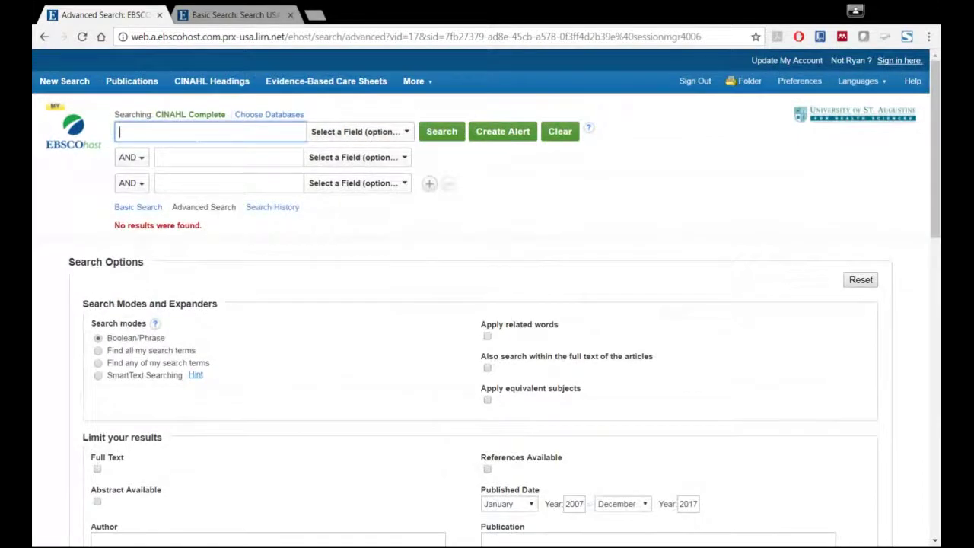
- Enter 'rotator cuff surgery' as the first search term, trimming the extra suggested words
type("rotat")
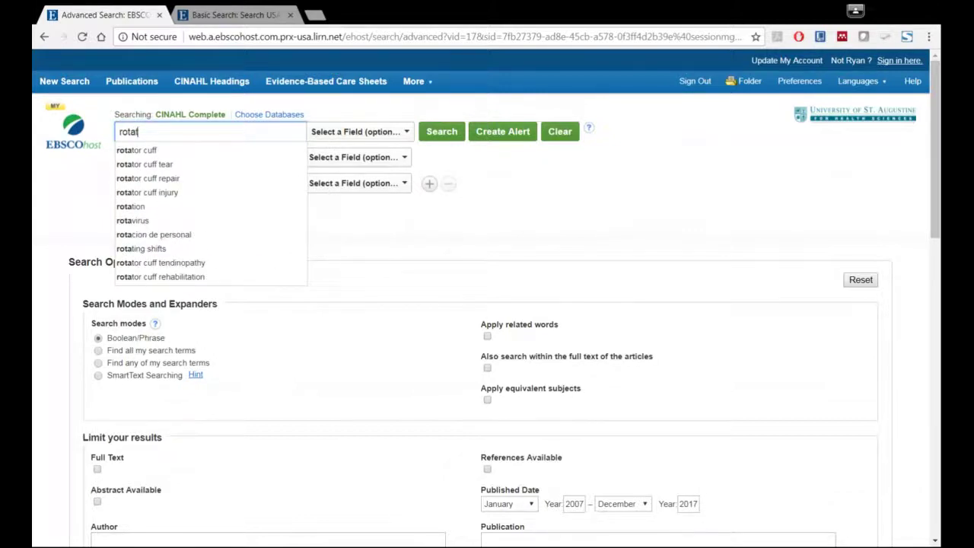
type("or cuff sur")
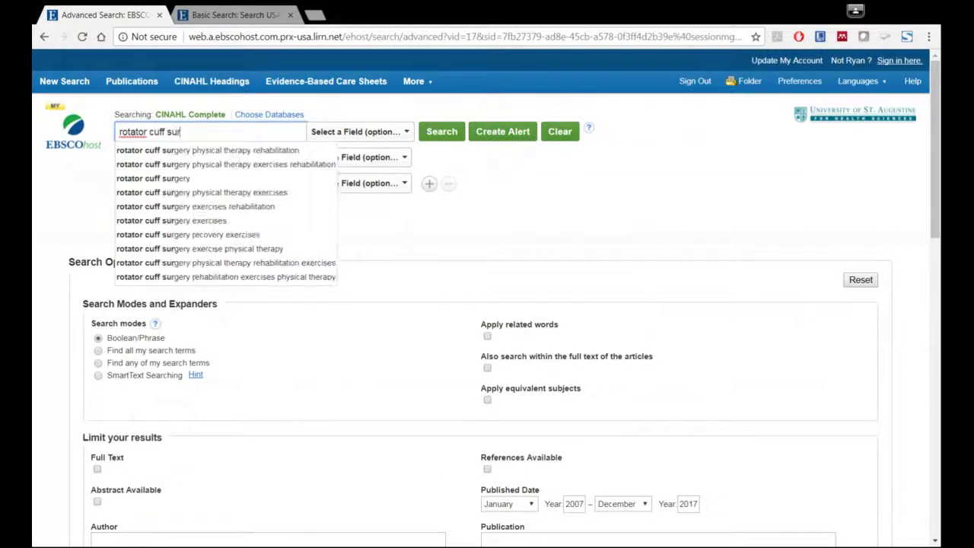
left_click(228, 150)
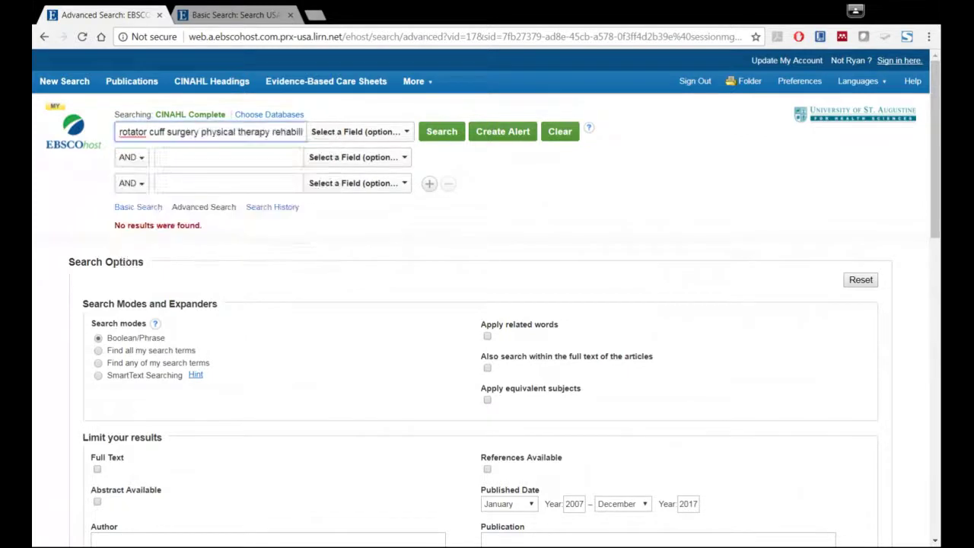
left_click_drag(201, 132, 358, 140)
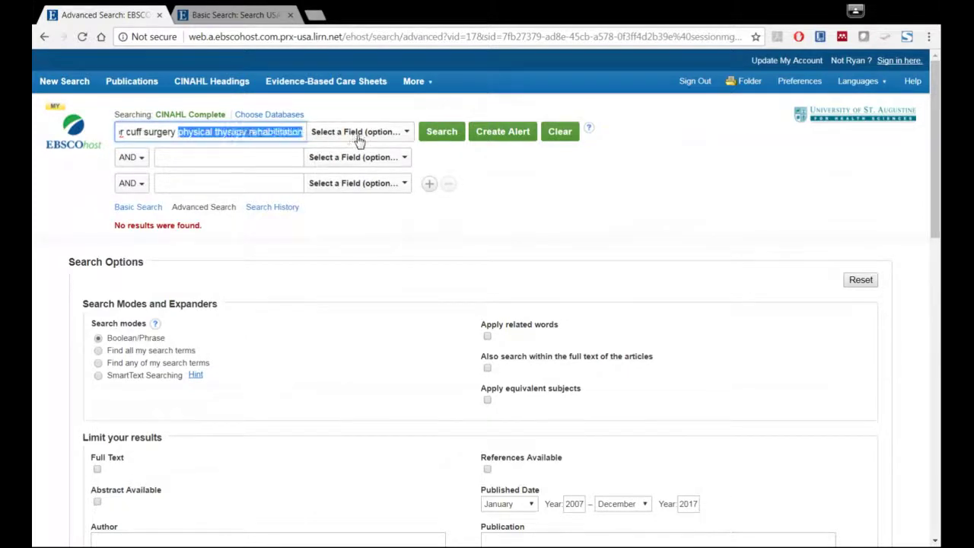
key("BackSpace")
left_click(163, 157)
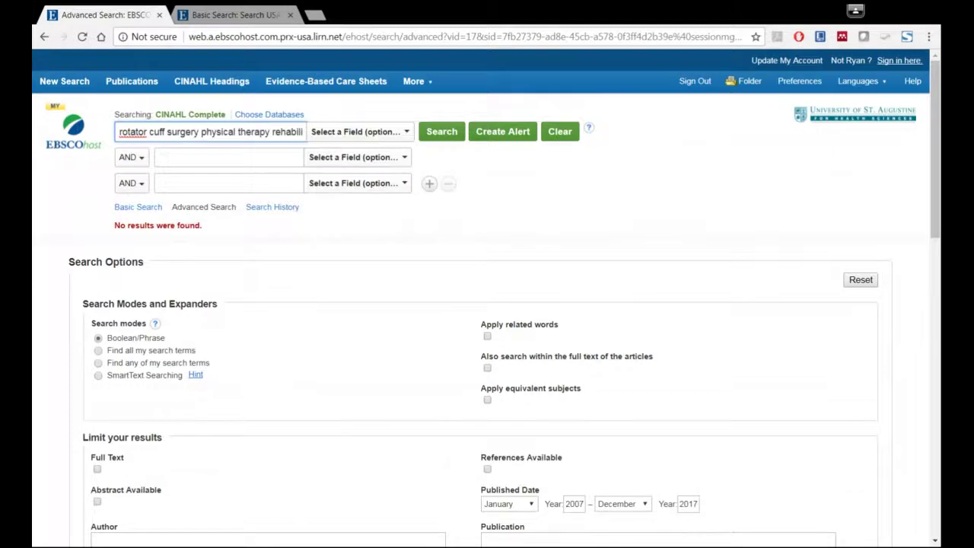
left_click_drag(200, 133, 374, 139)
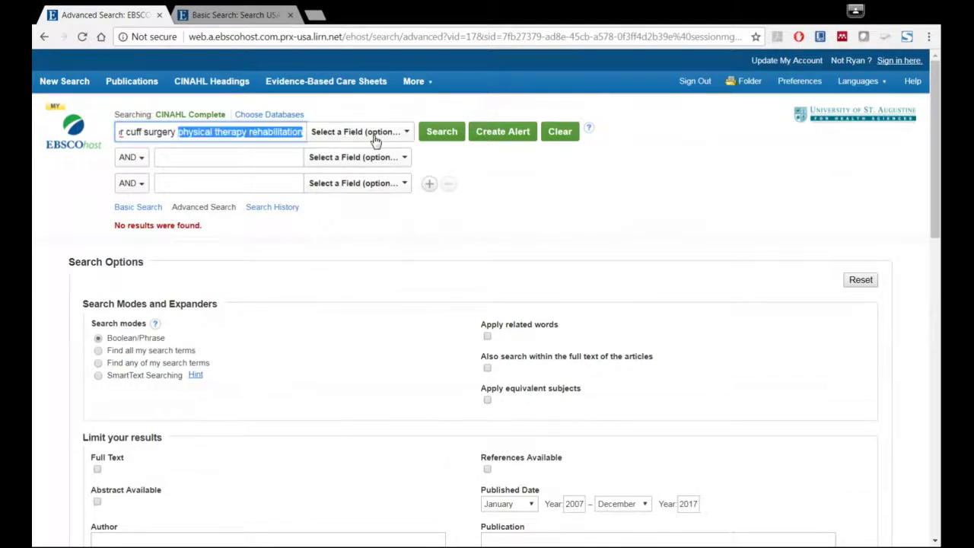
key("BackSpace")
left_click(404, 220)
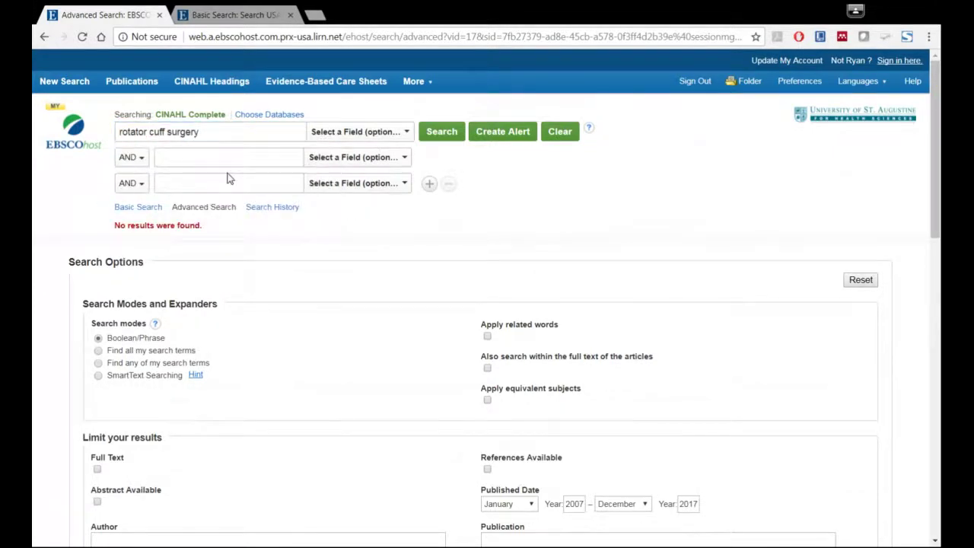
- Add 'rehabilitation' as the second AND term and run the search
left_click(164, 157)
type("rehab")
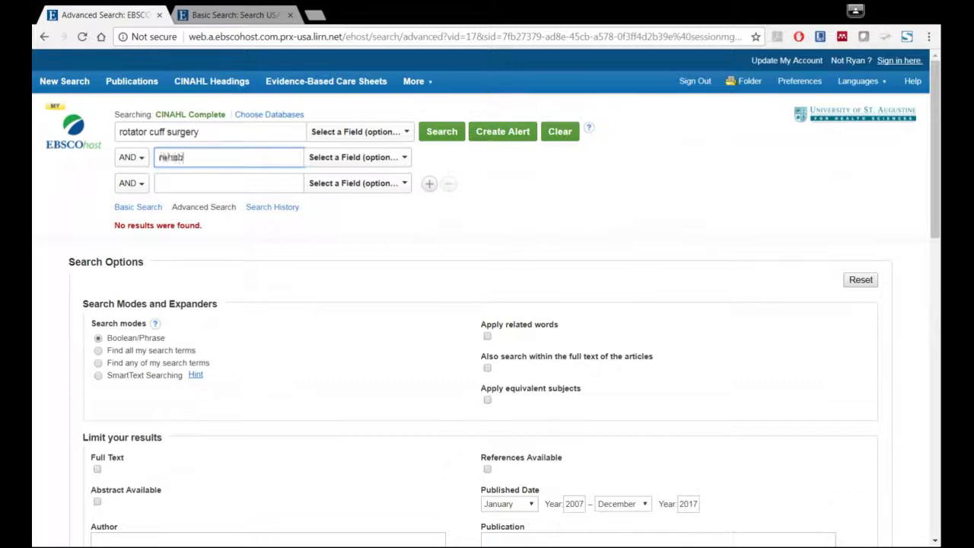
type("ilitation")
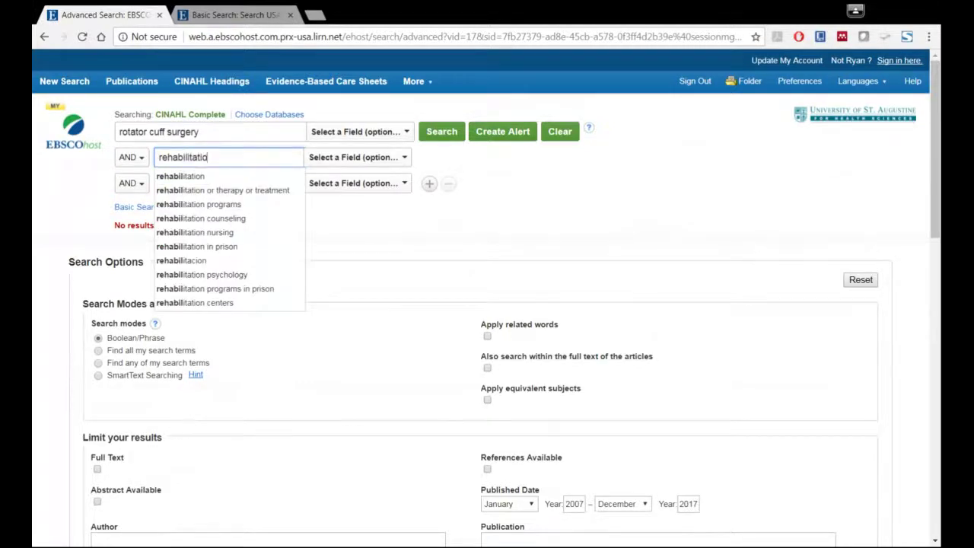
left_click(215, 177)
scroll(488, 195, "down", 6)
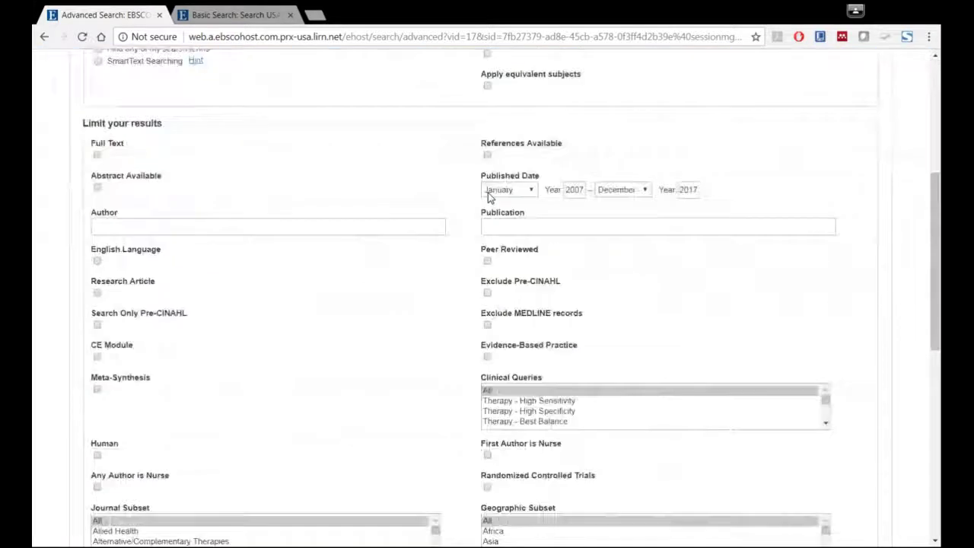
scroll(551, 252, "up", 2)
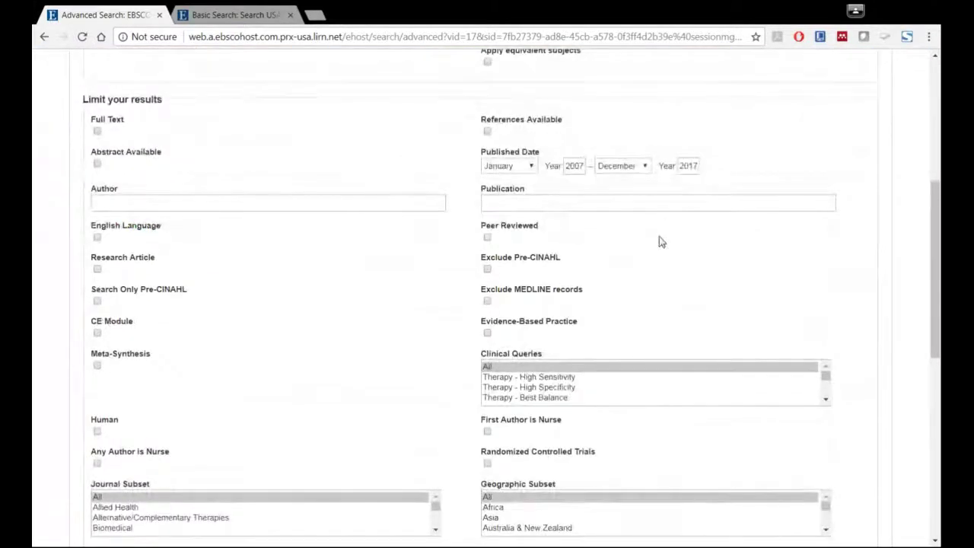
scroll(656, 265, "down", 3)
scroll(727, 471, "down", 3)
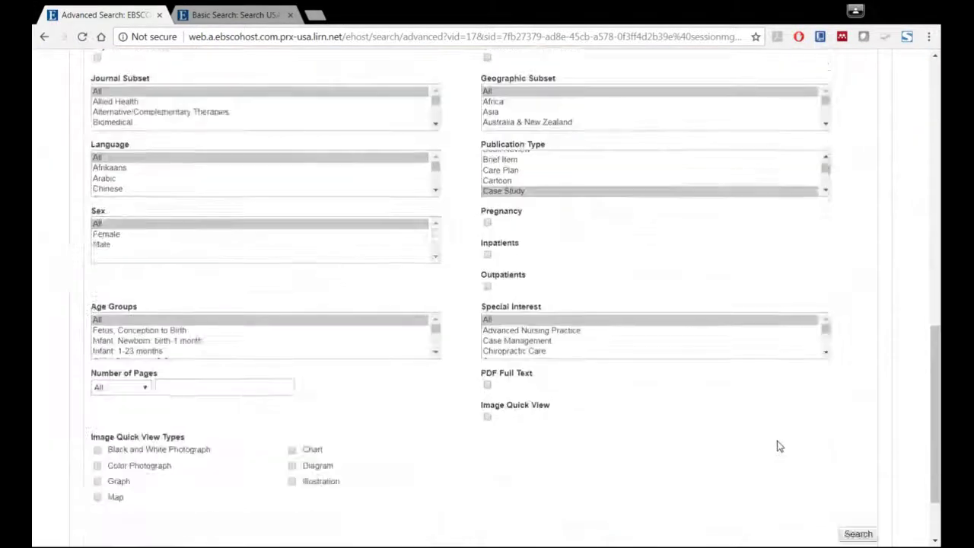
left_click(856, 536)
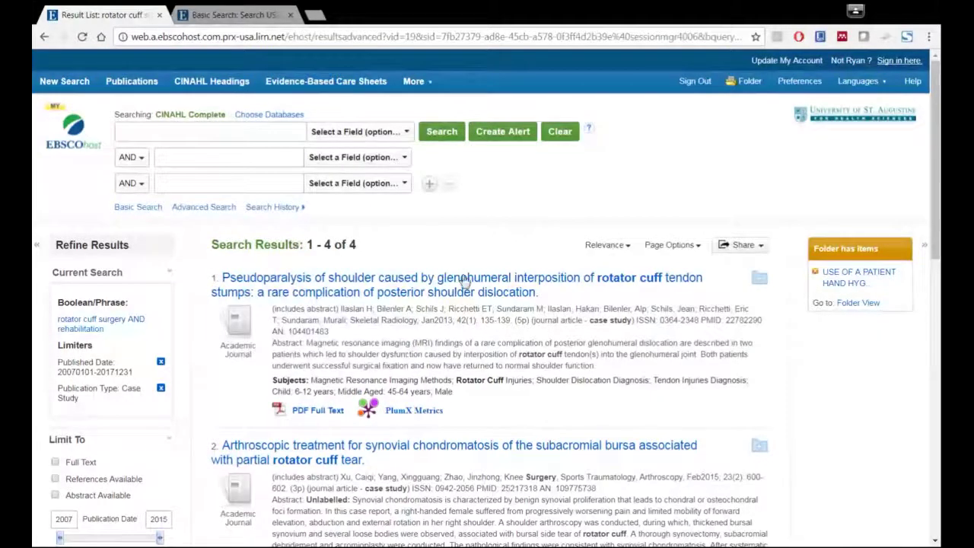
- Scroll through the 4 Case Study results, including the shoulder pseudoparalysis and synovial chondromatosis reports
scroll(487, 305, "down", 1)
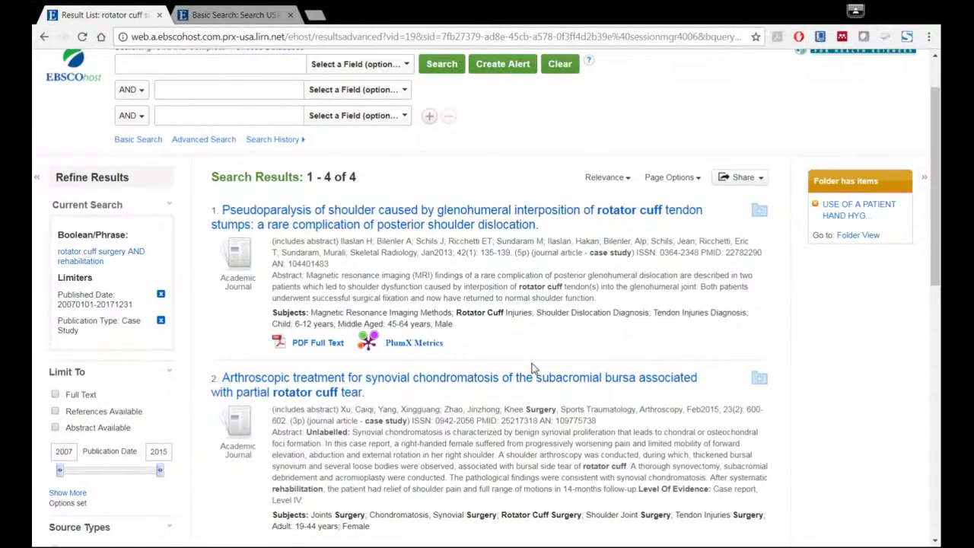
scroll(534, 368, "down", 2)
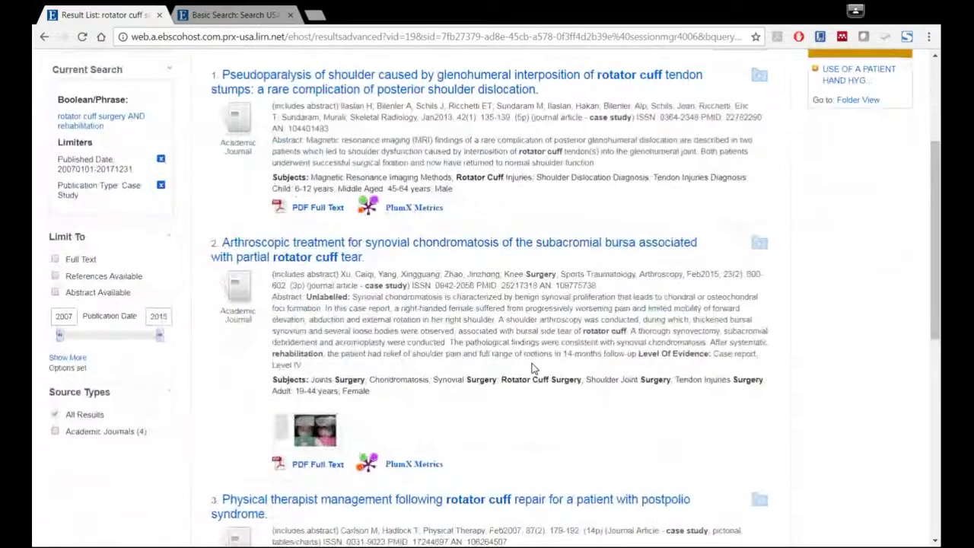
scroll(532, 368, "up", 1)
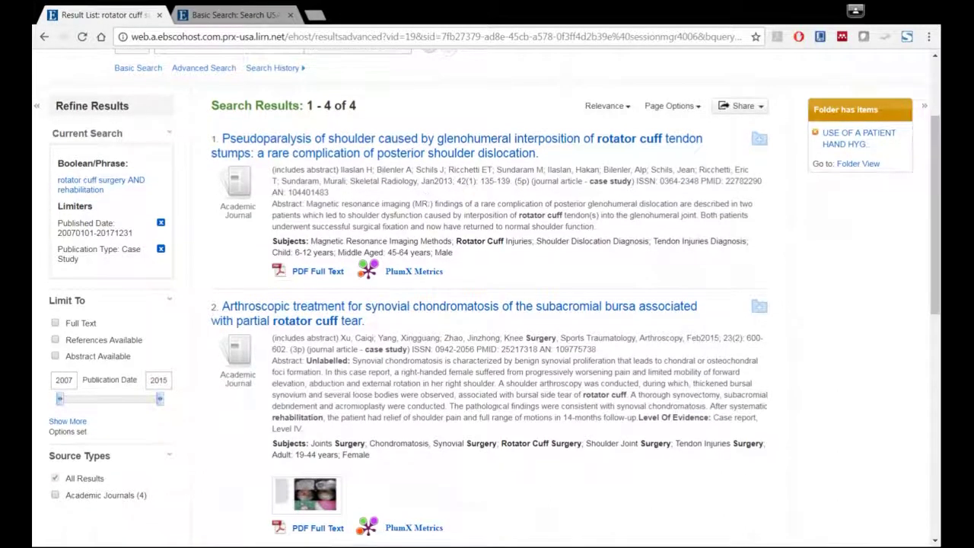
scroll(426, 202, "down", 1)
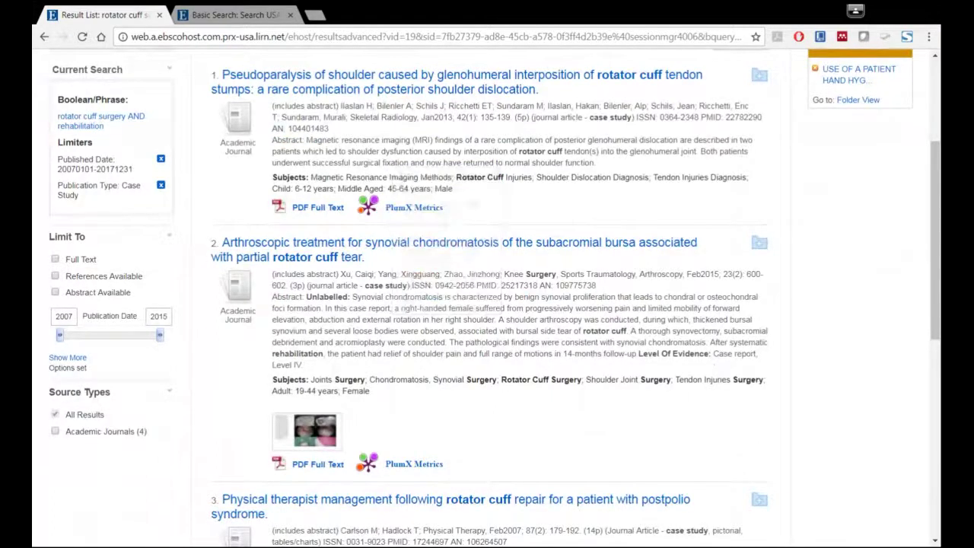
scroll(487, 304, "down", 1)
scroll(614, 348, "down", 1)
scroll(615, 345, "up", 1)
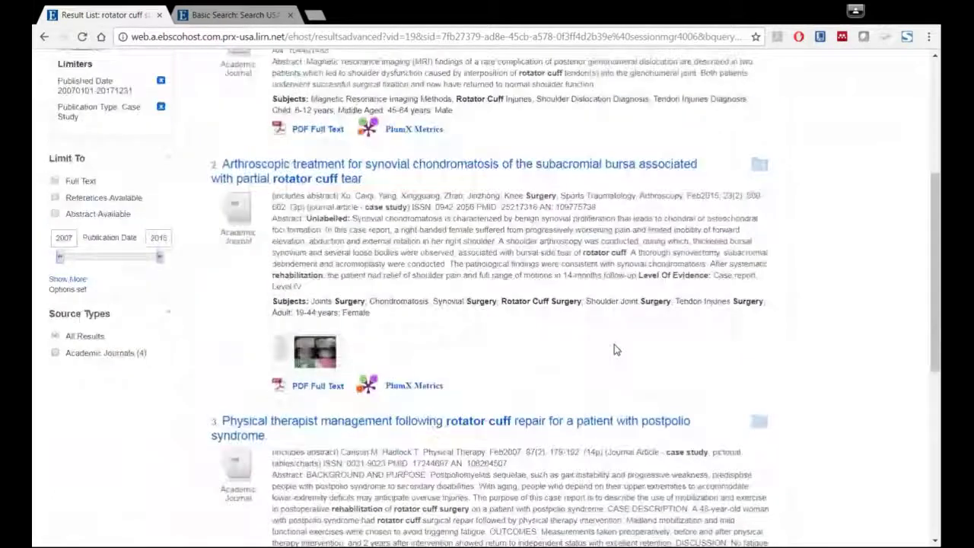
scroll(615, 345, "up", 3)
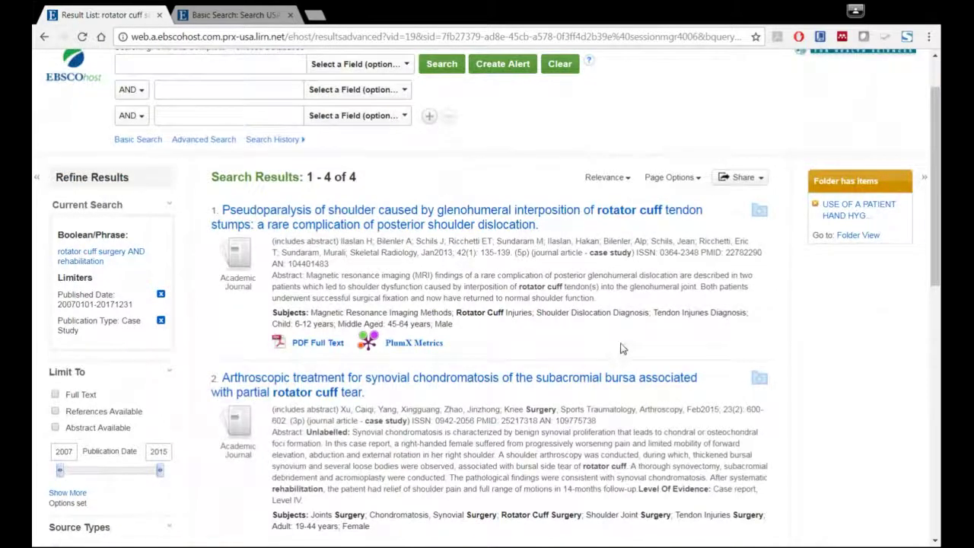
- Remove the Publication Type: Case Study limiter, bringing results up to 81
left_click(162, 323)
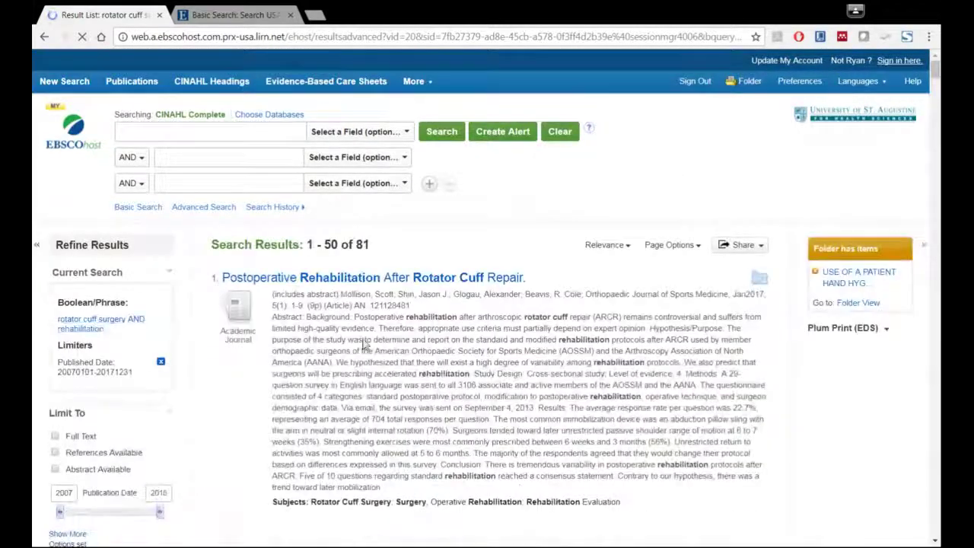
scroll(366, 344, "down", 1)
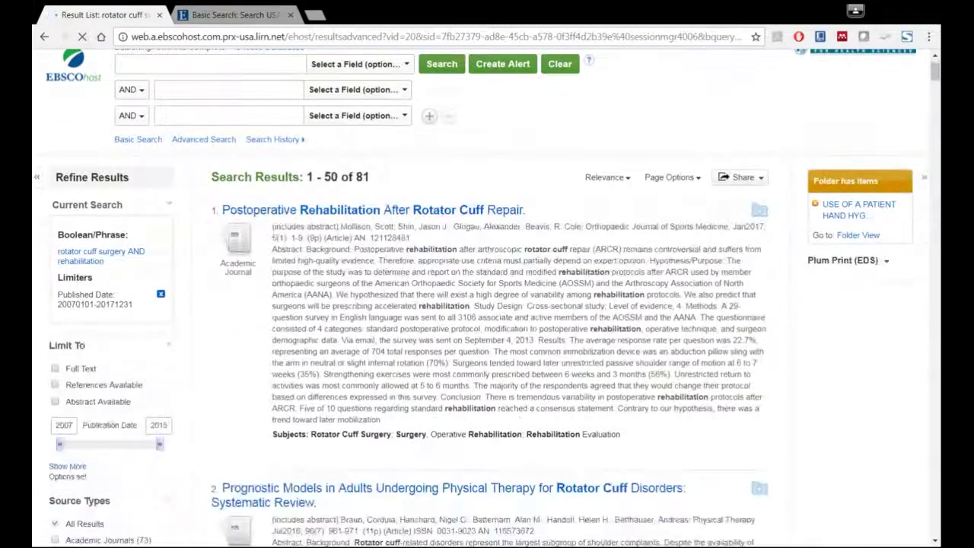
- Remove the 2007–2017 Published Date limiter and review the 87 results spanning 1993–2017
left_click(162, 297)
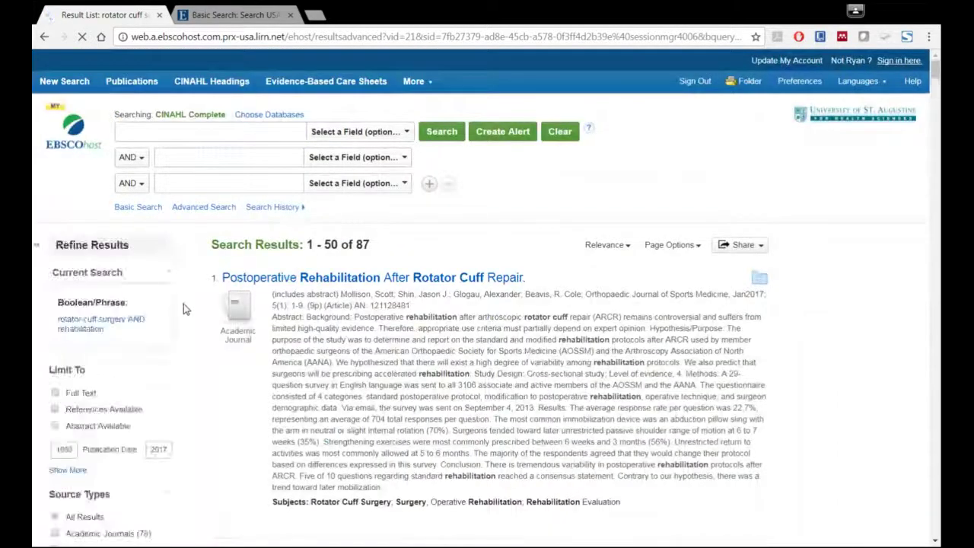
scroll(487, 305, "down", 2)
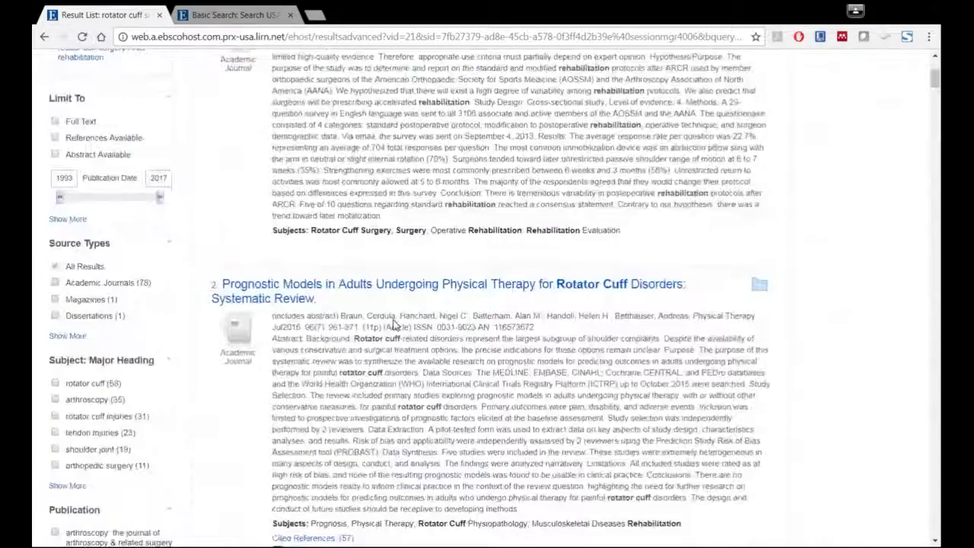
scroll(487, 304, "down", 4)
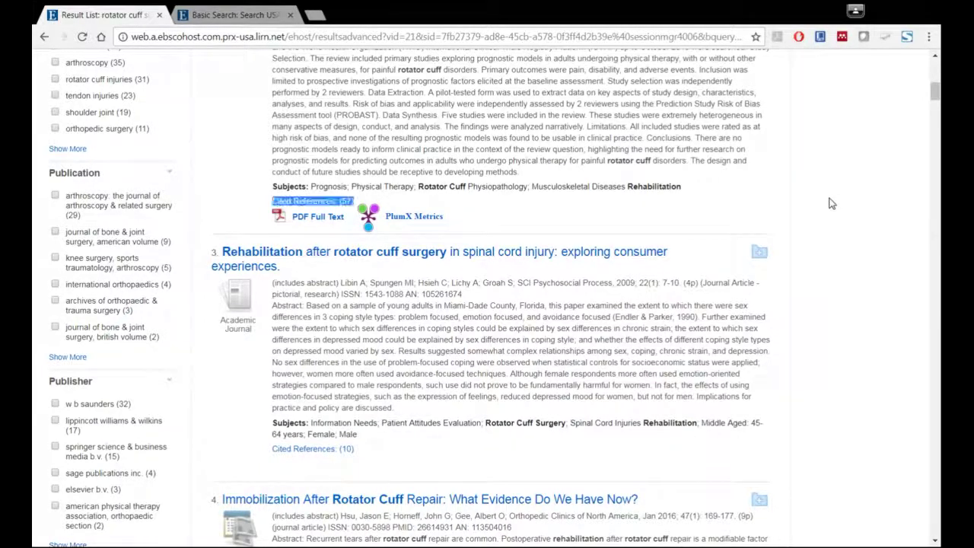
scroll(834, 201, "up", 6)
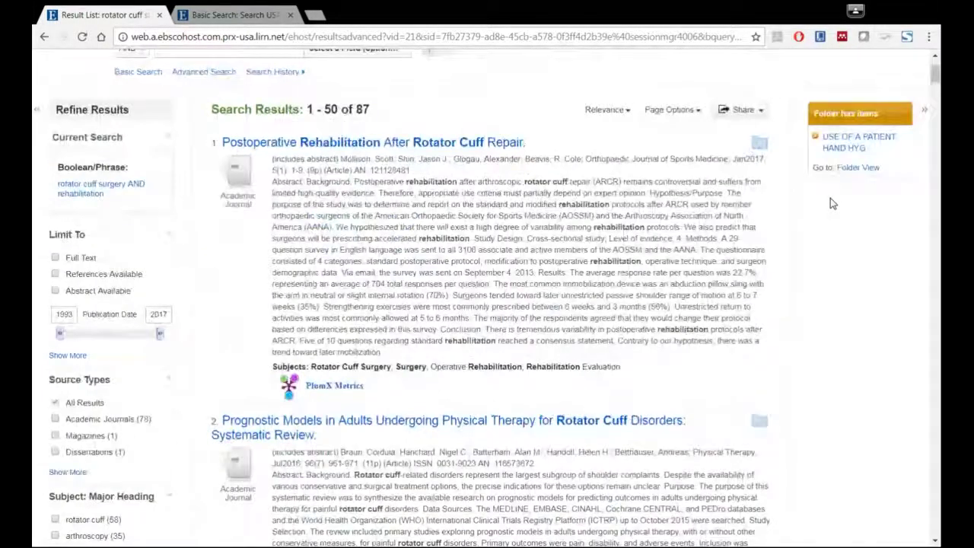
scroll(830, 198, "up", 2)
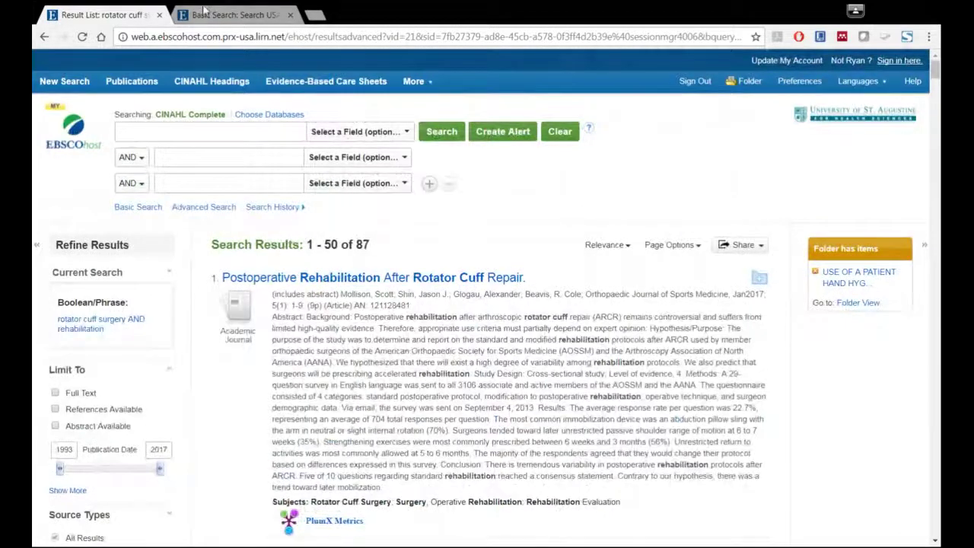
- Close both extra Basic Search tabs and open Publications in a new background tab
middle_click(79, 89)
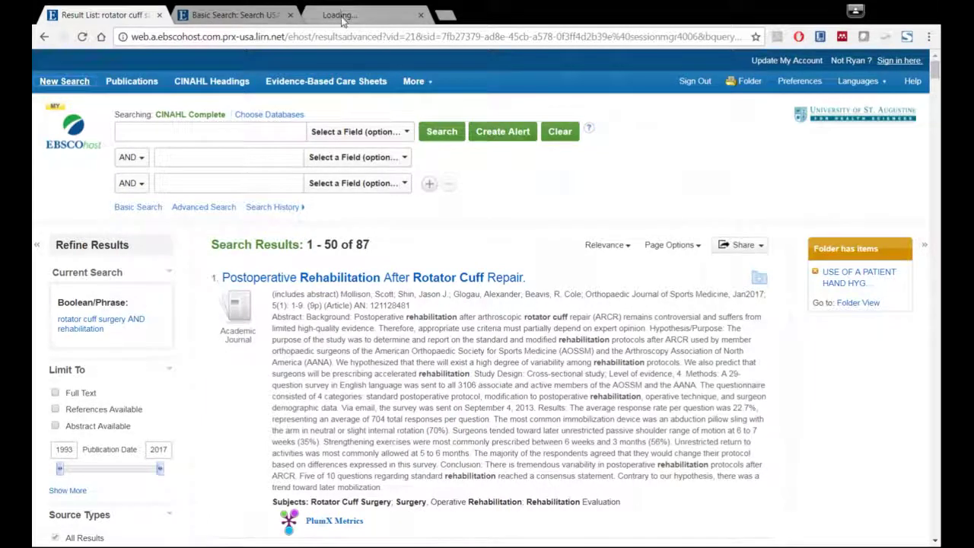
left_click(342, 15)
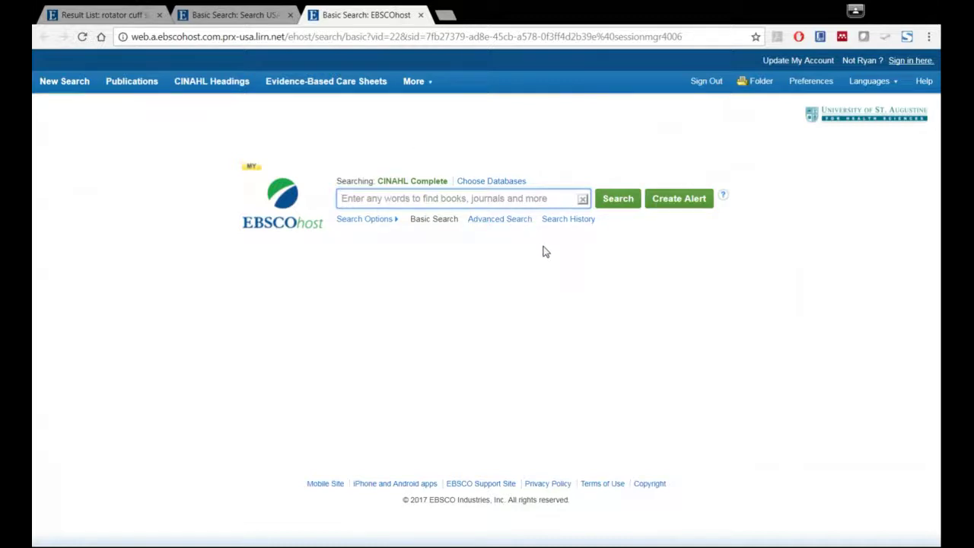
left_click(91, 14)
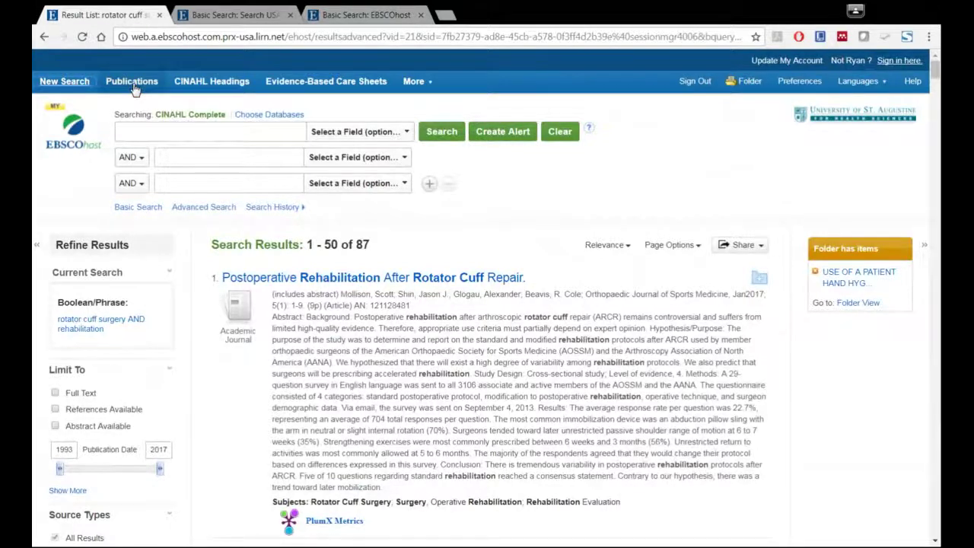
left_click(421, 14)
left_click(290, 15)
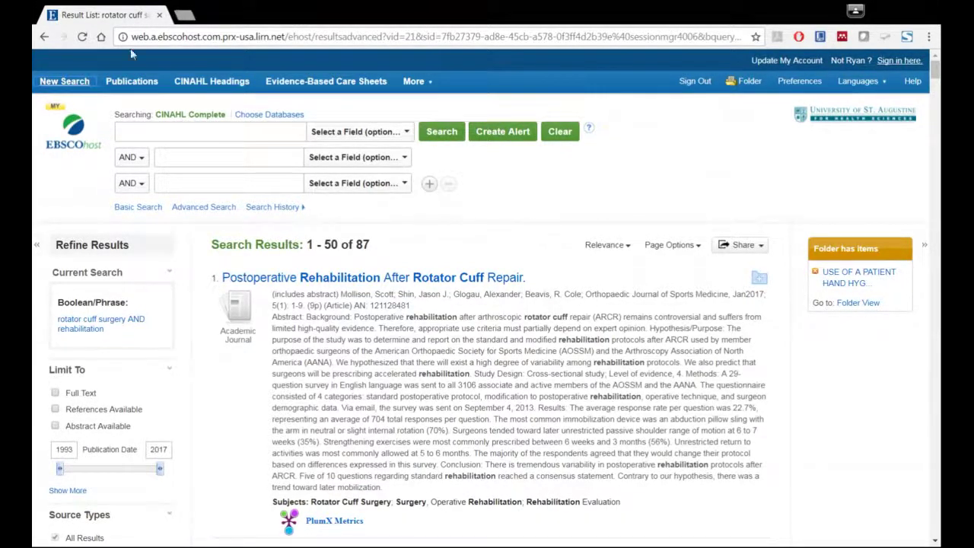
middle_click(146, 84)
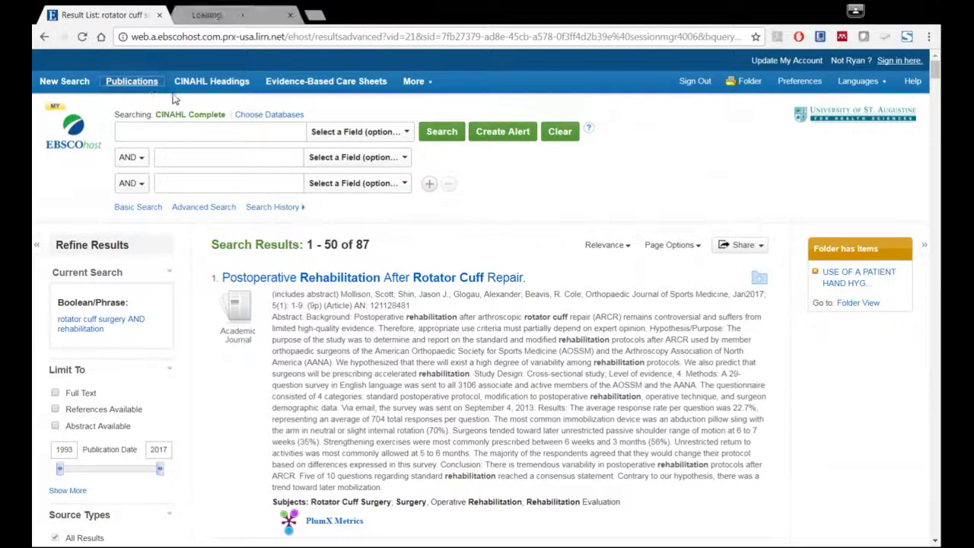
- Browse the alphabetical CINAHL Complete publications list, then go to CINAHL Headings
left_click(261, 16)
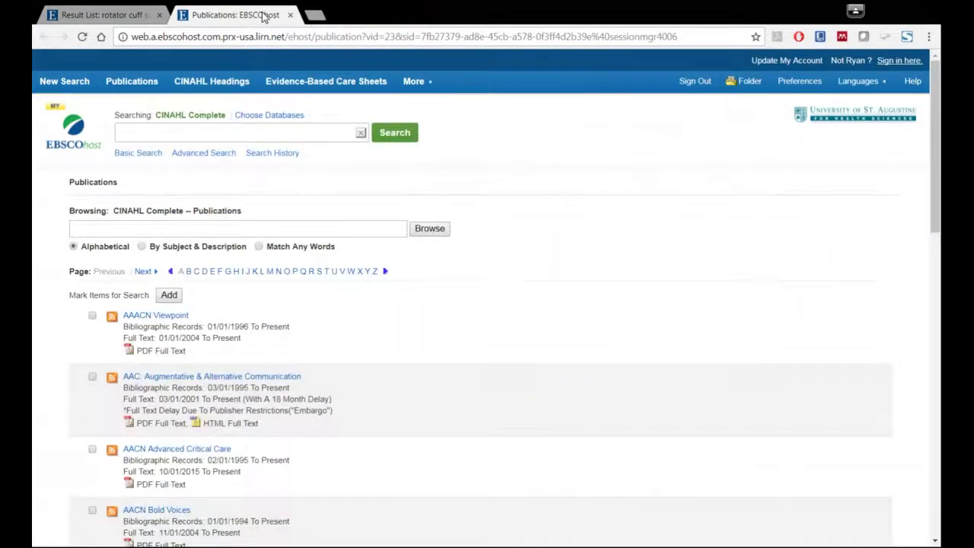
scroll(582, 294, "down", 1)
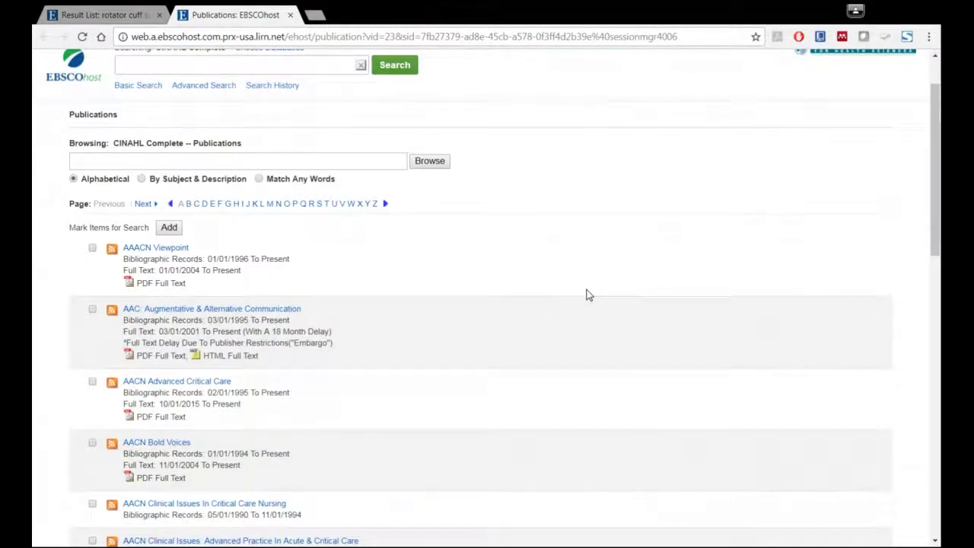
scroll(352, 244, "down", 2)
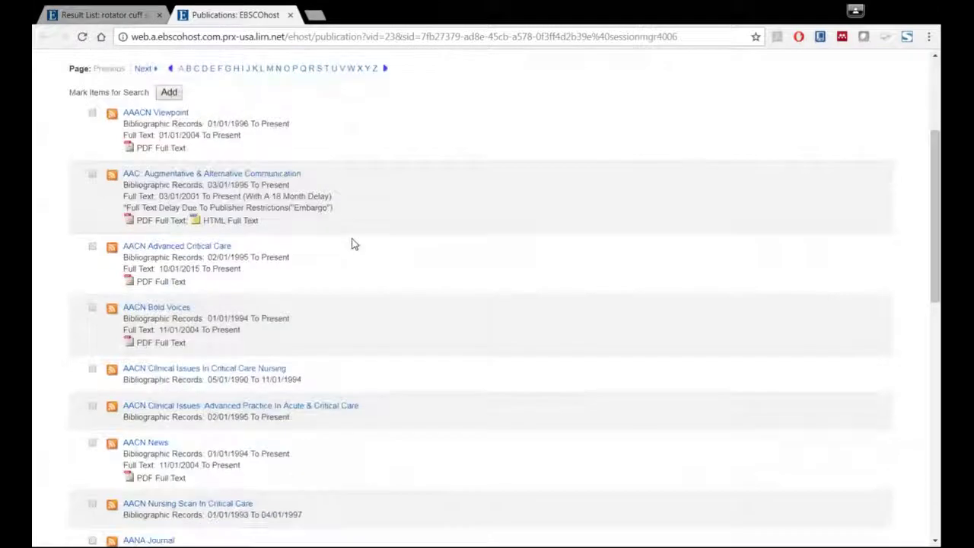
scroll(352, 244, "down", 2)
scroll(353, 245, "up", 5)
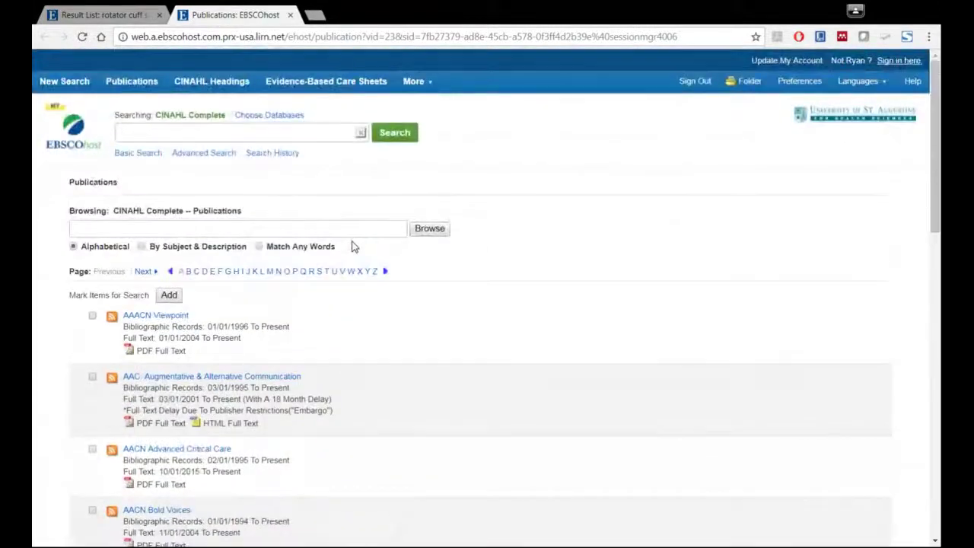
left_click(215, 85)
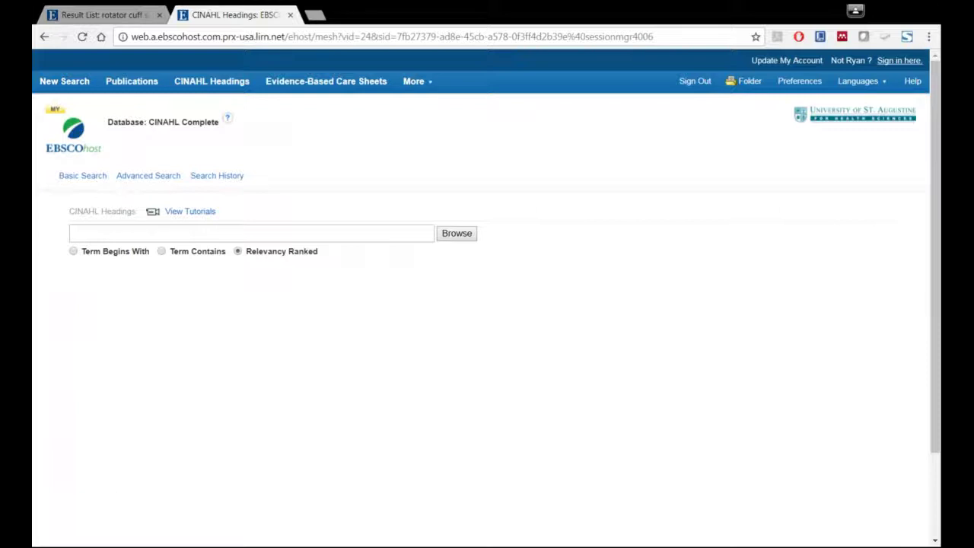
- Look up 'heart attack' in CINAHL Headings, noting it maps to Myocardial Infarction, then reopen Headings
left_click(228, 233)
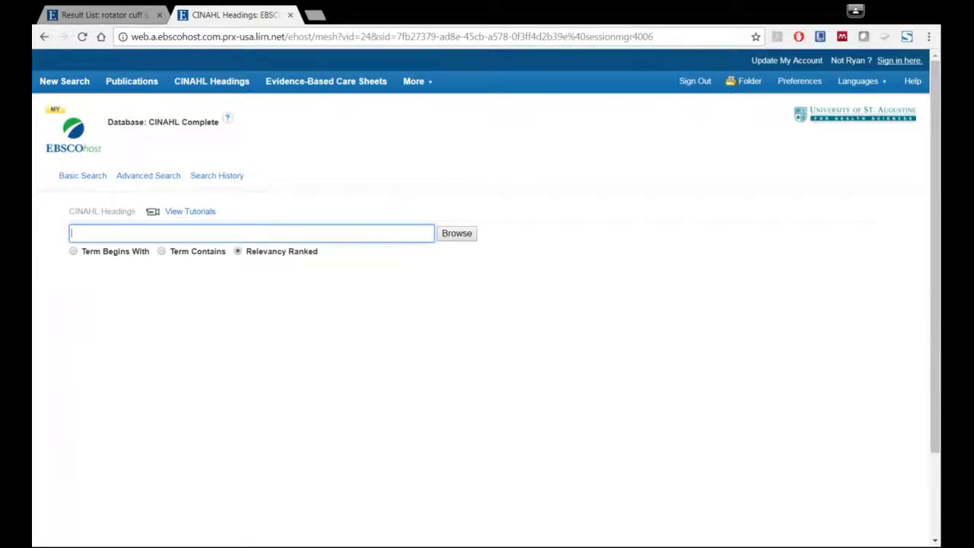
type("heart attac")
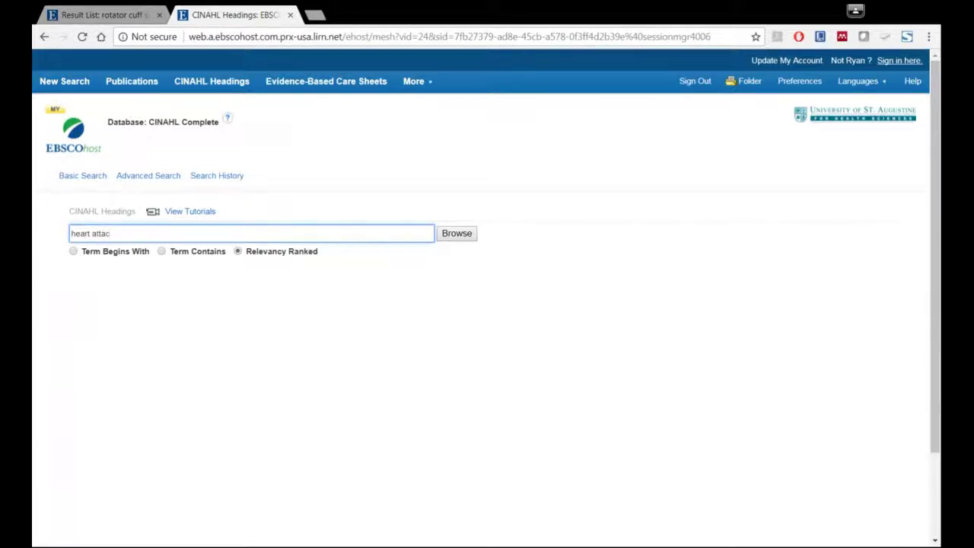
type("k")
key("Return")
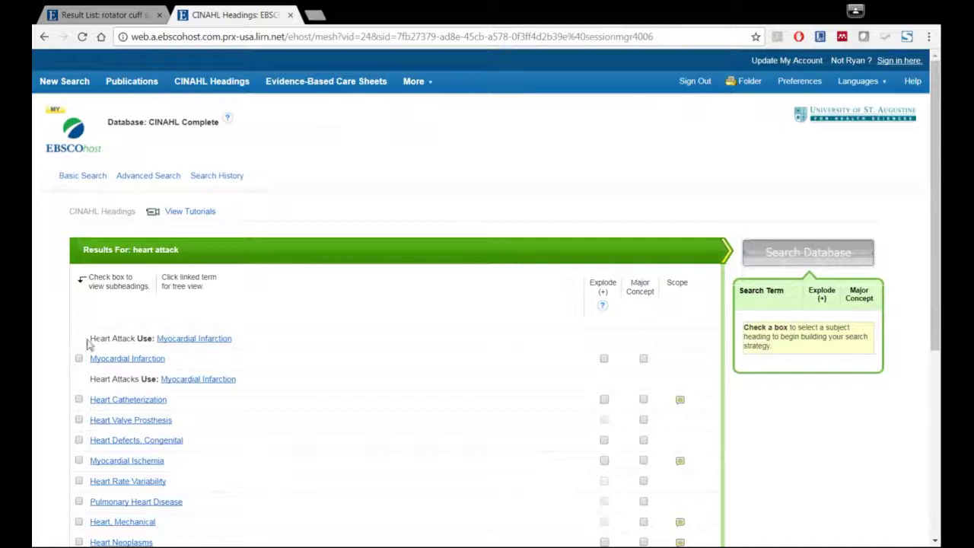
left_click_drag(90, 338, 136, 338)
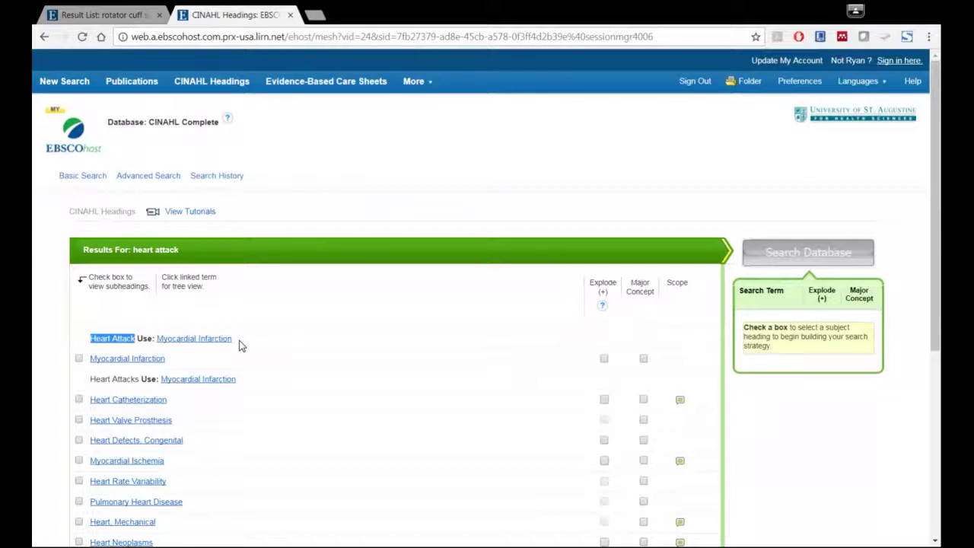
left_click_drag(239, 346, 160, 345)
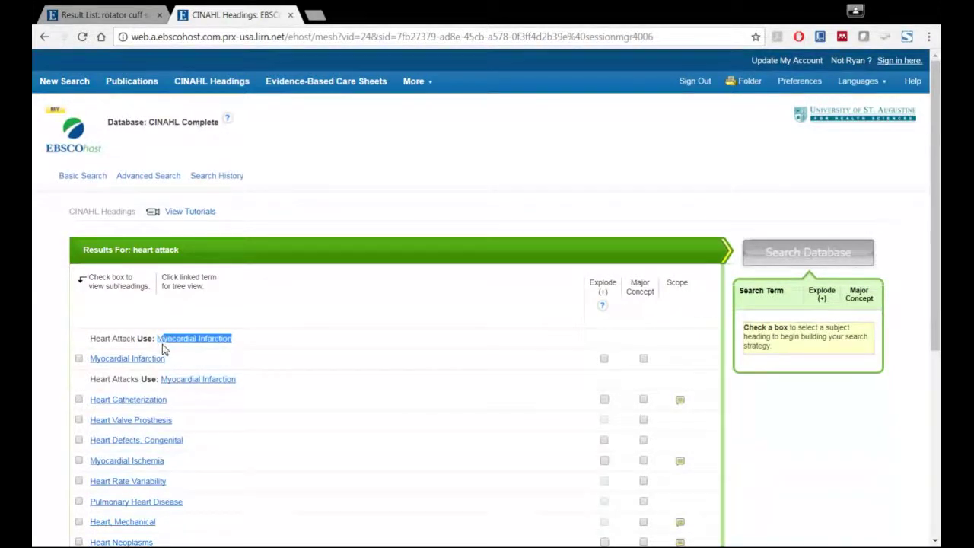
left_click(238, 304)
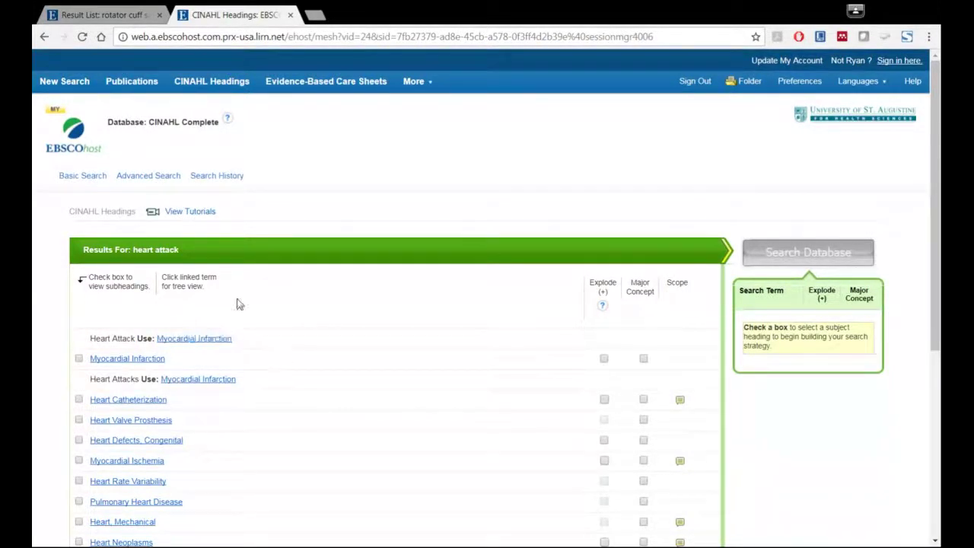
left_click(82, 176)
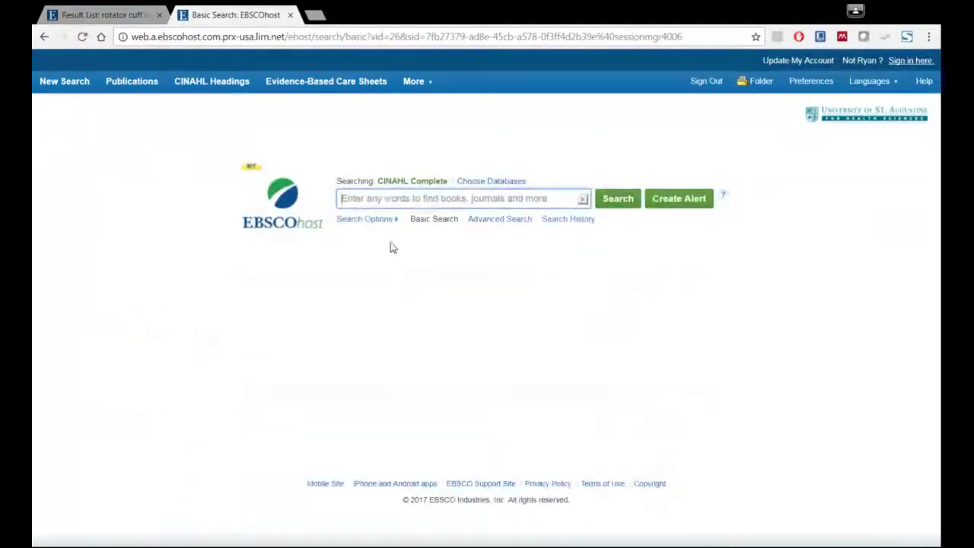
left_click(214, 84)
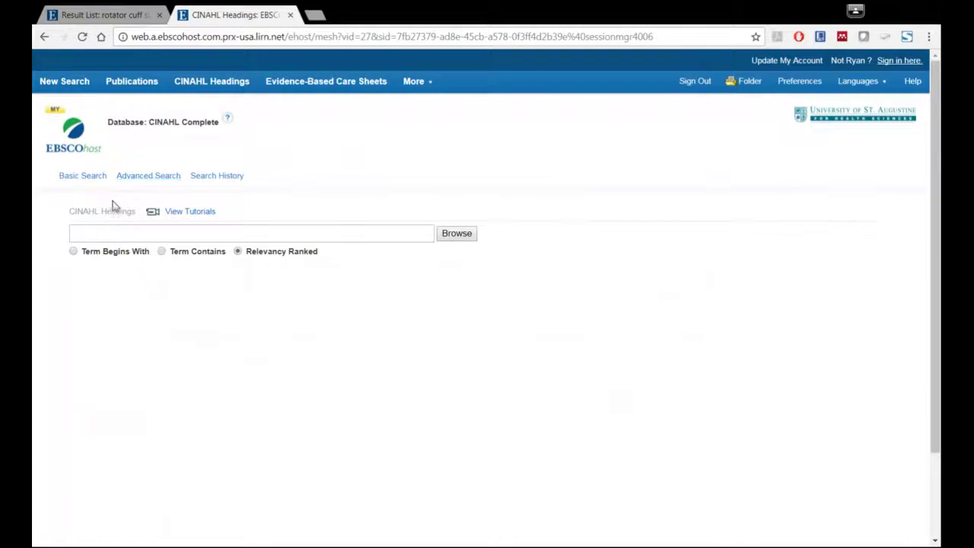
- Browse headings for 'staph infection' and open Staphylococcal Infections in the heading tree
left_click(228, 233)
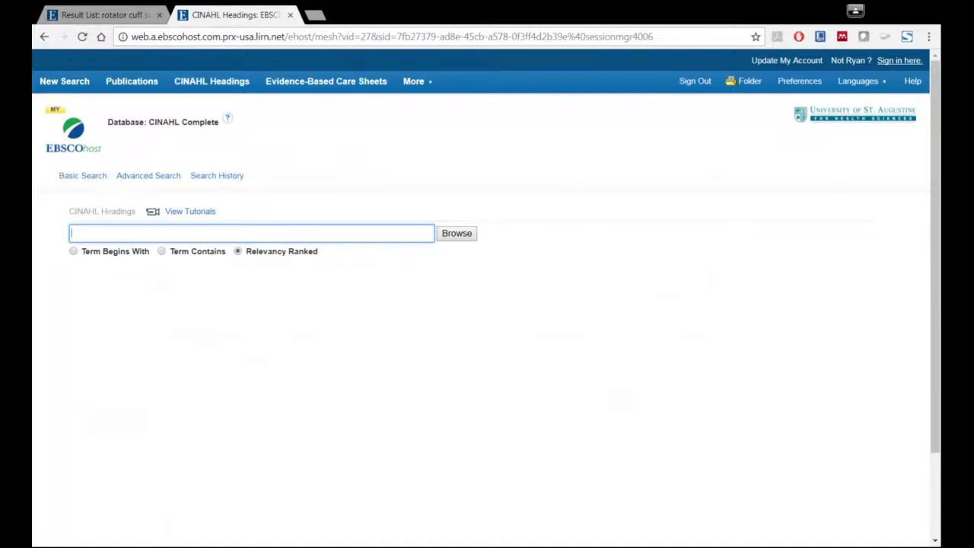
type("s")
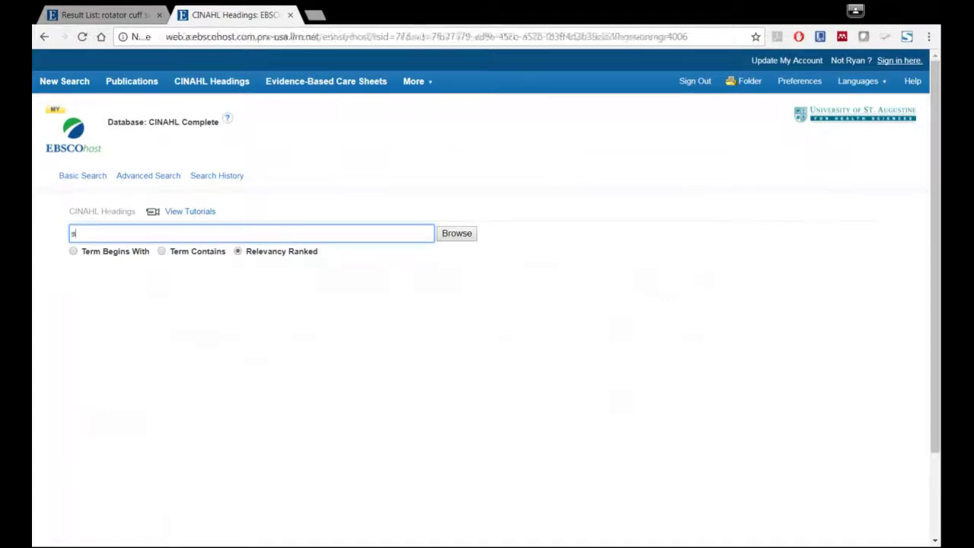
type("taph")
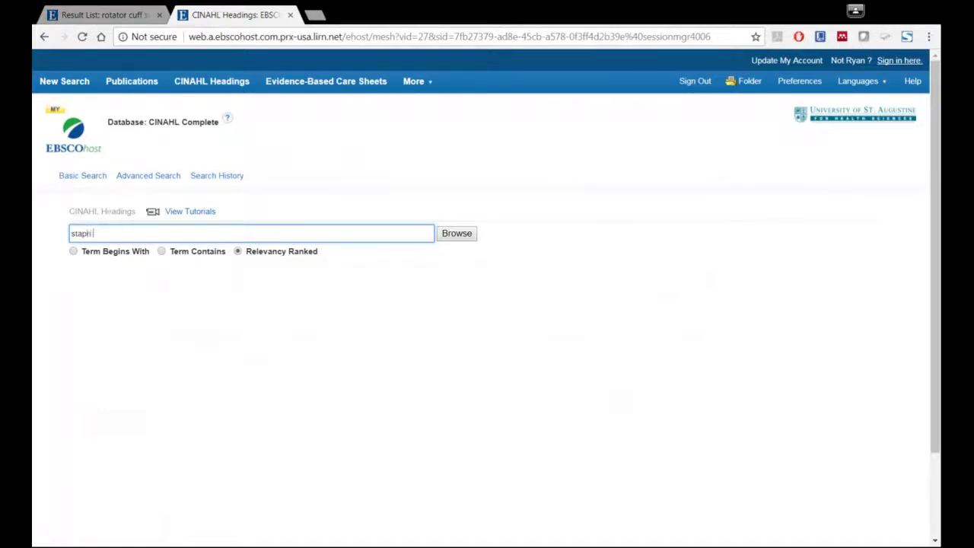
key("Right")
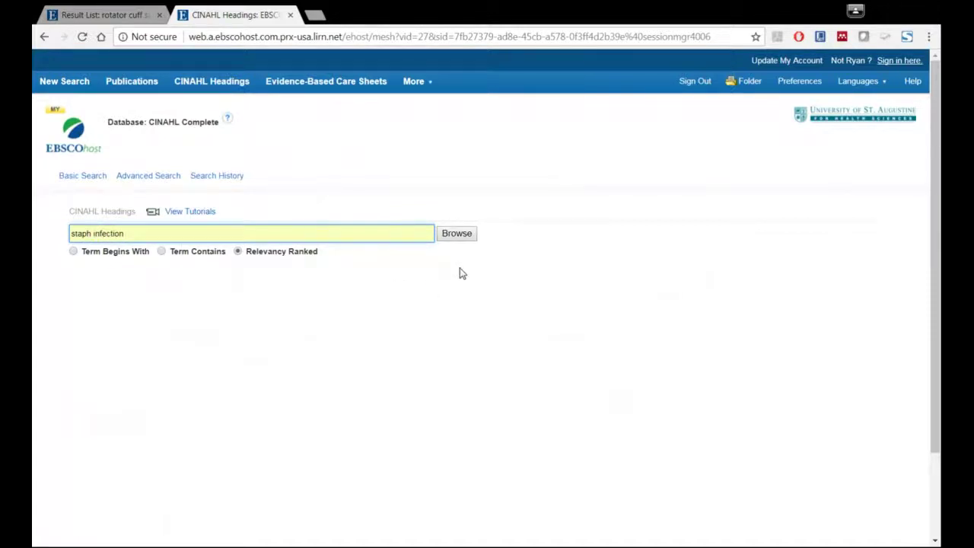
left_click(465, 238)
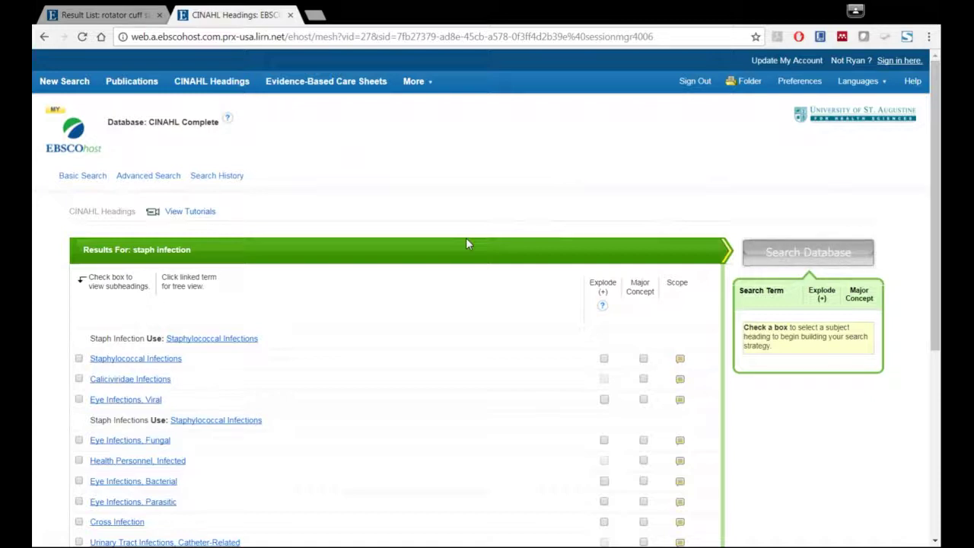
left_click(232, 344)
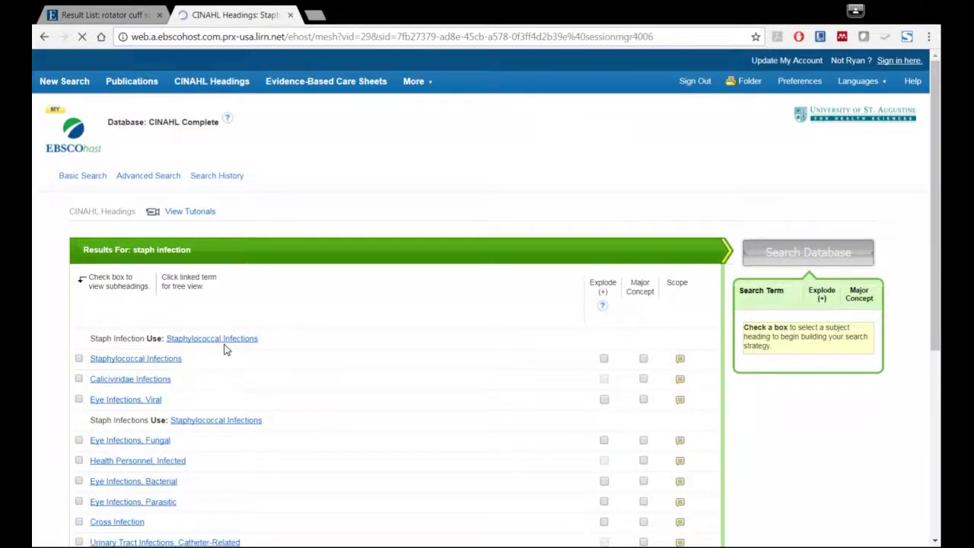
- View the Staphylococcal Infections tree under Gram-Positive Bacterial Infections, then return to the staph infection headings
scroll(327, 345, "down", 1)
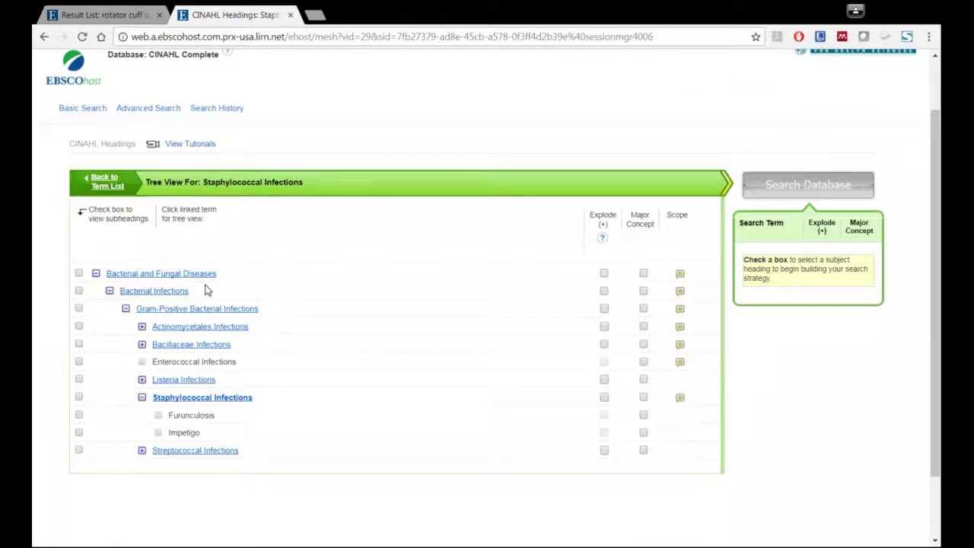
left_click(197, 402)
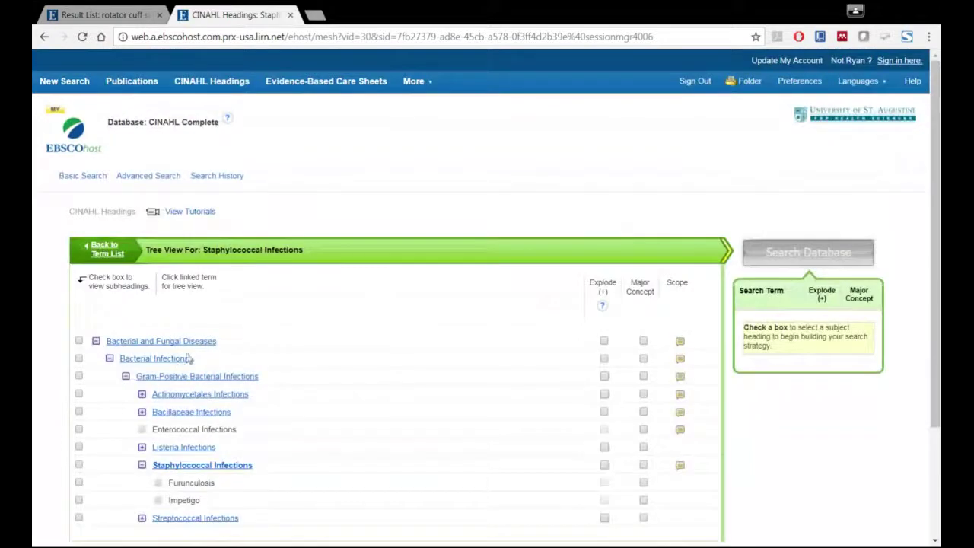
scroll(456, 422, "down", 2)
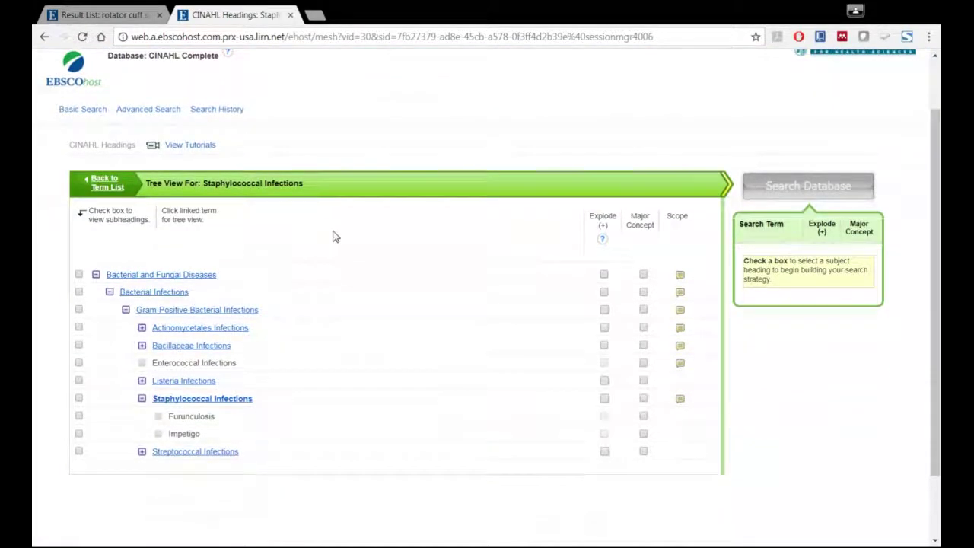
scroll(332, 237, "up", 2)
left_click(44, 36)
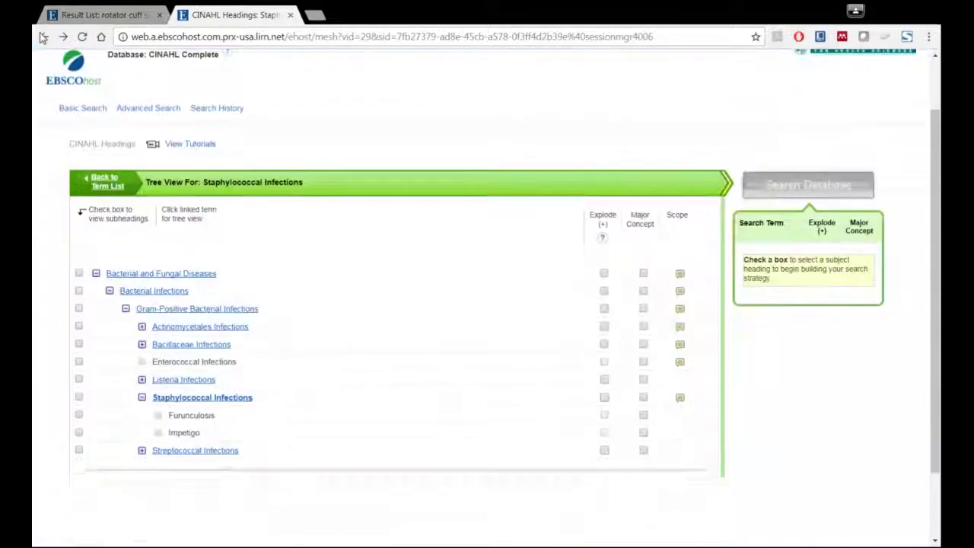
scroll(391, 320, "down", 2)
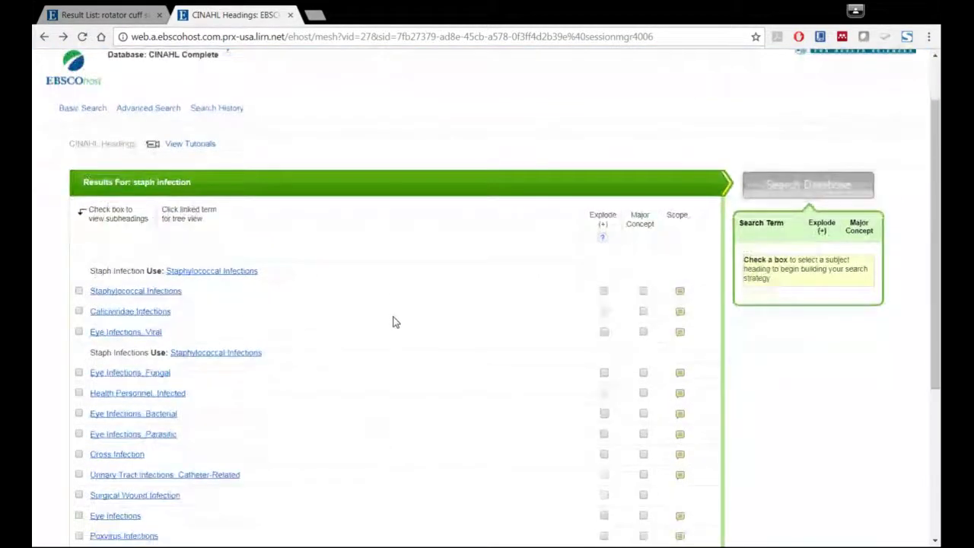
left_click(156, 292)
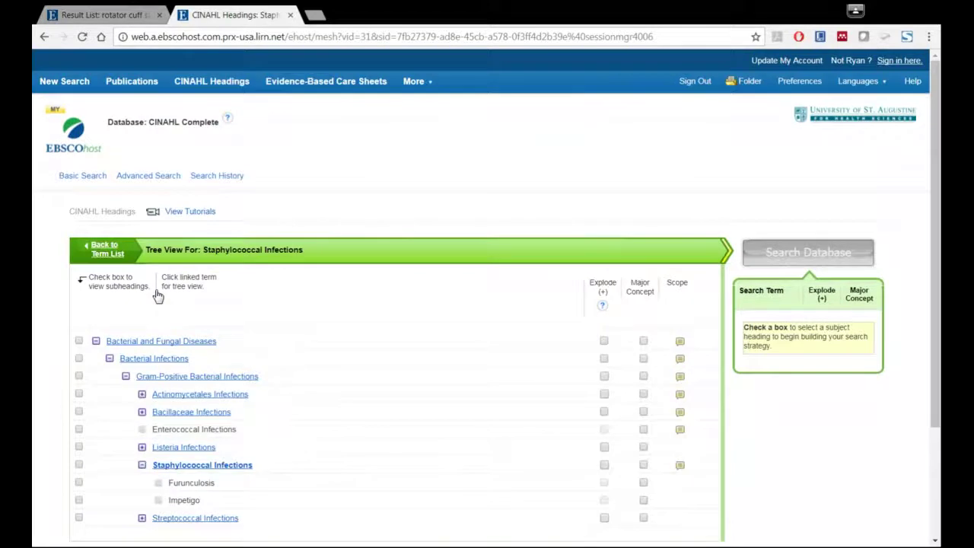
left_click(44, 37)
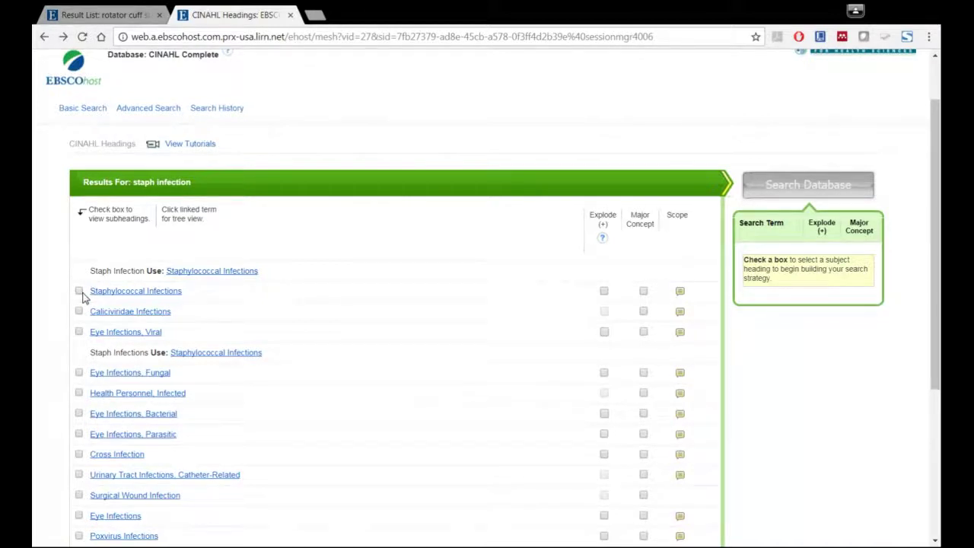
left_click(680, 294)
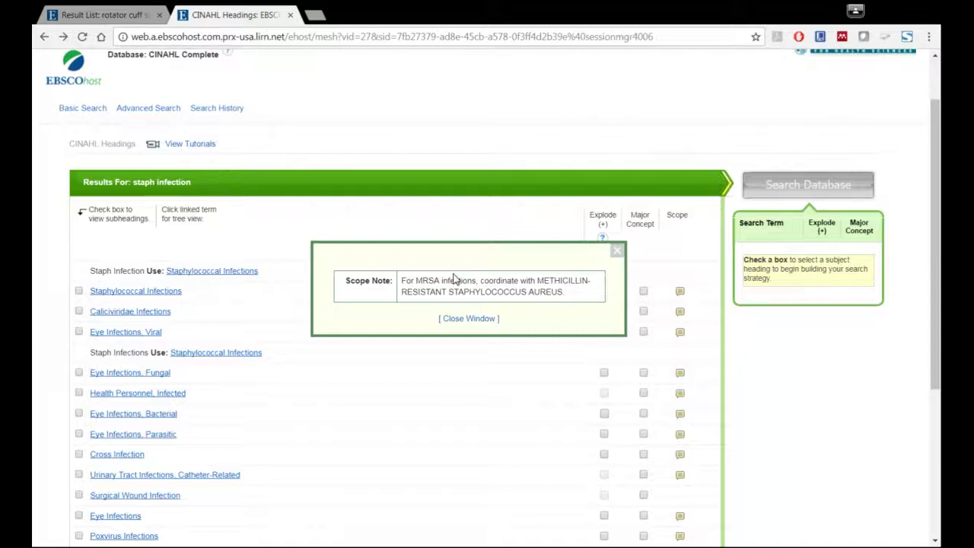
left_click(616, 252)
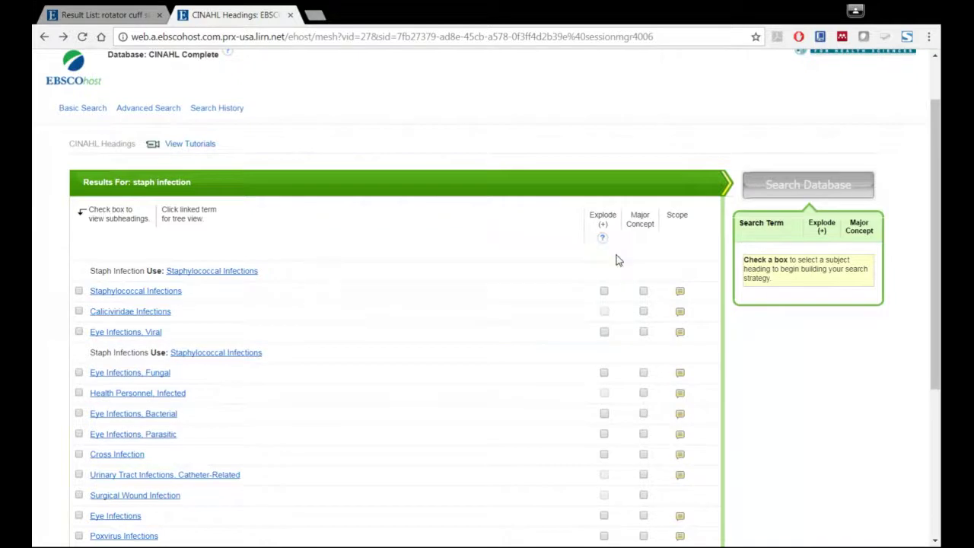
- Select Staphylococcal Infections as the heading and review its subheading options
left_click(78, 291)
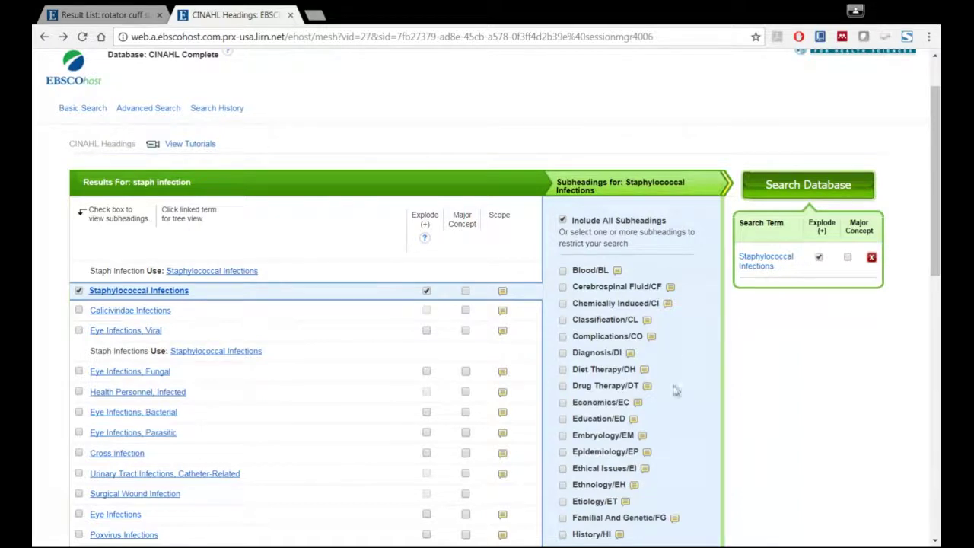
scroll(685, 360, "down", 3)
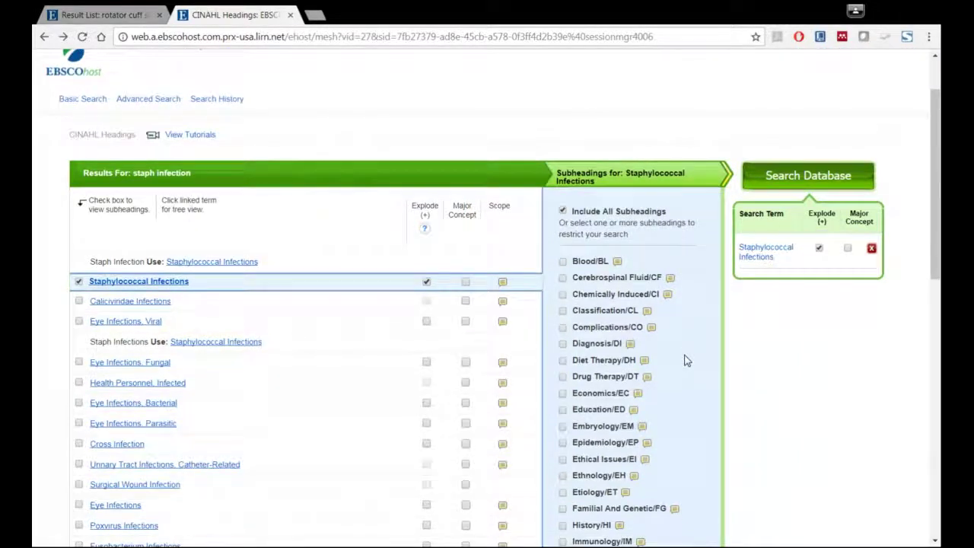
scroll(686, 359, "down", 3)
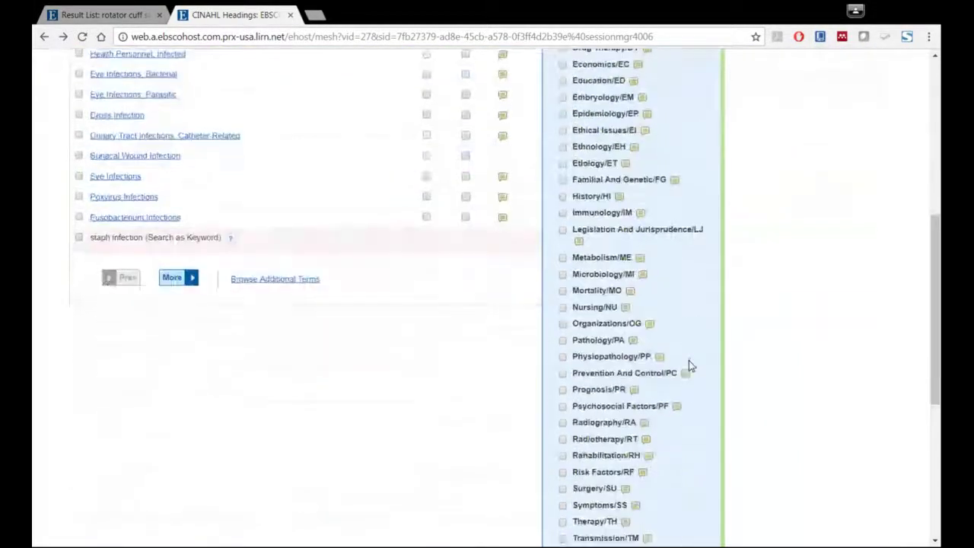
scroll(688, 360, "up", 4)
scroll(688, 365, "down", 2)
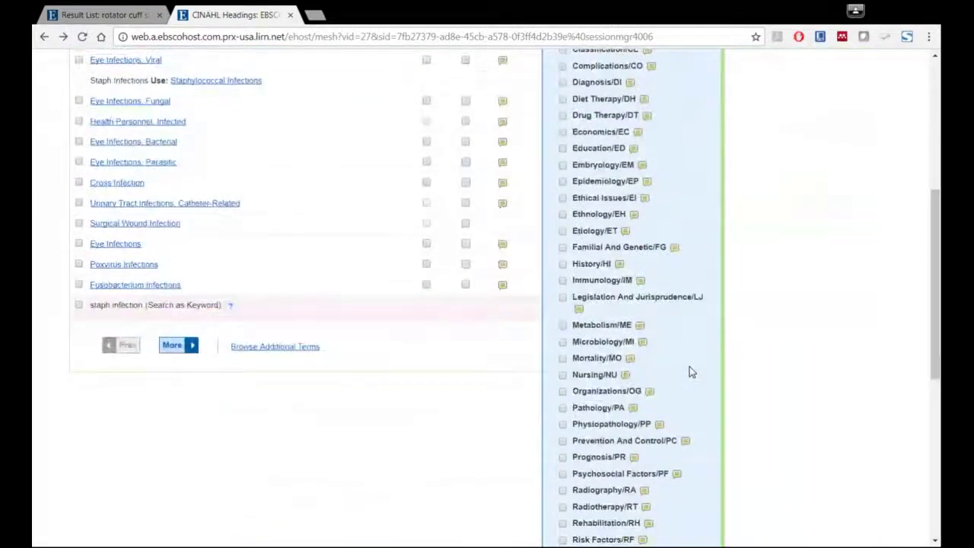
scroll(683, 391, "up", 2)
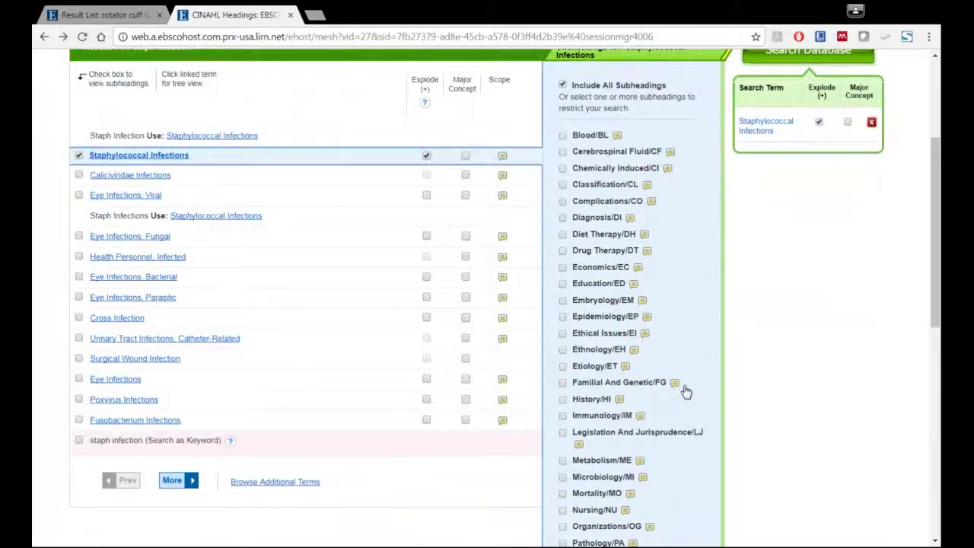
scroll(620, 253, "down", 2)
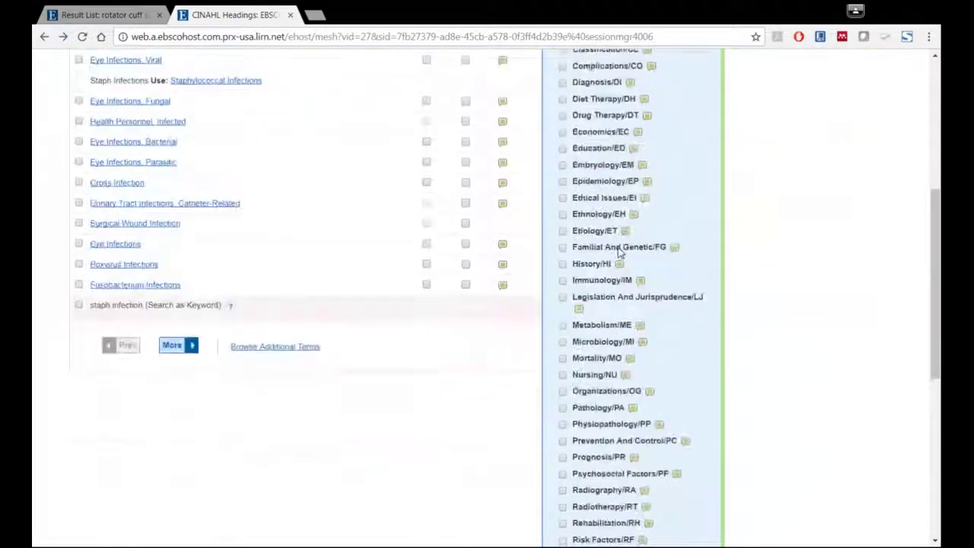
scroll(620, 254, "down", 3)
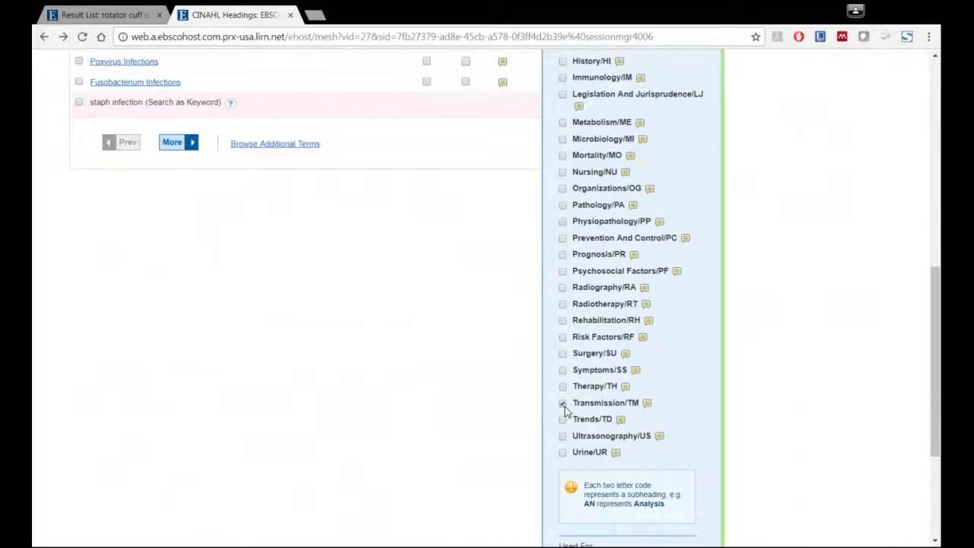
scroll(657, 367, "down", 3)
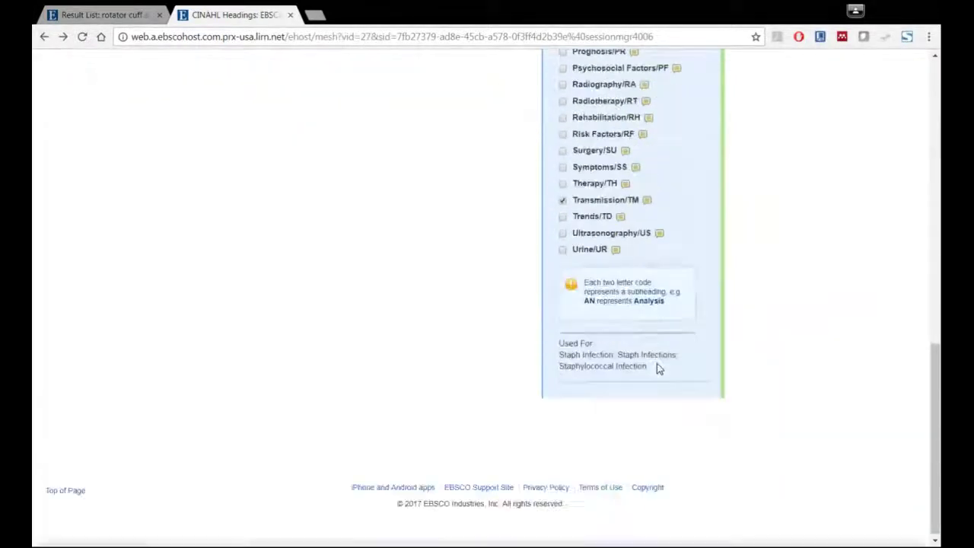
scroll(659, 367, "up", 1)
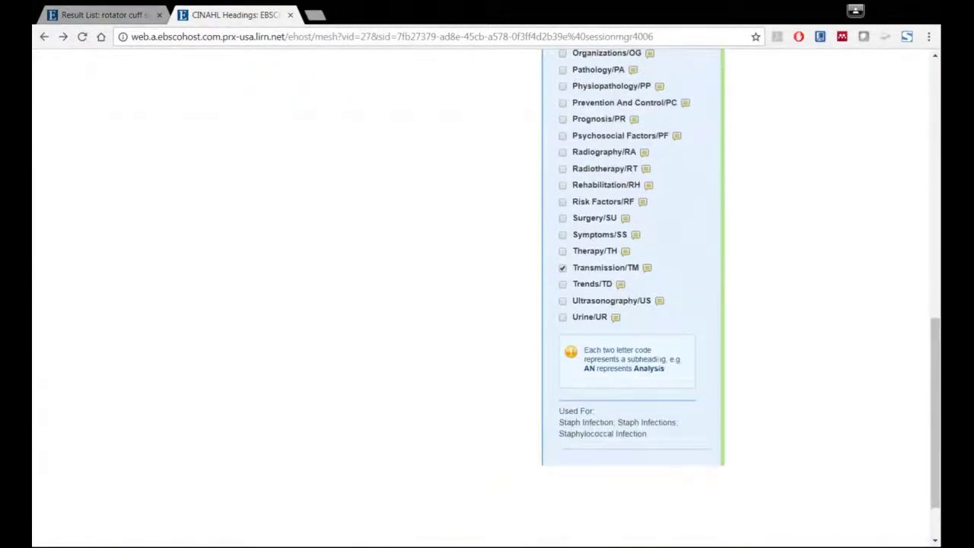
scroll(659, 369, "up", 10)
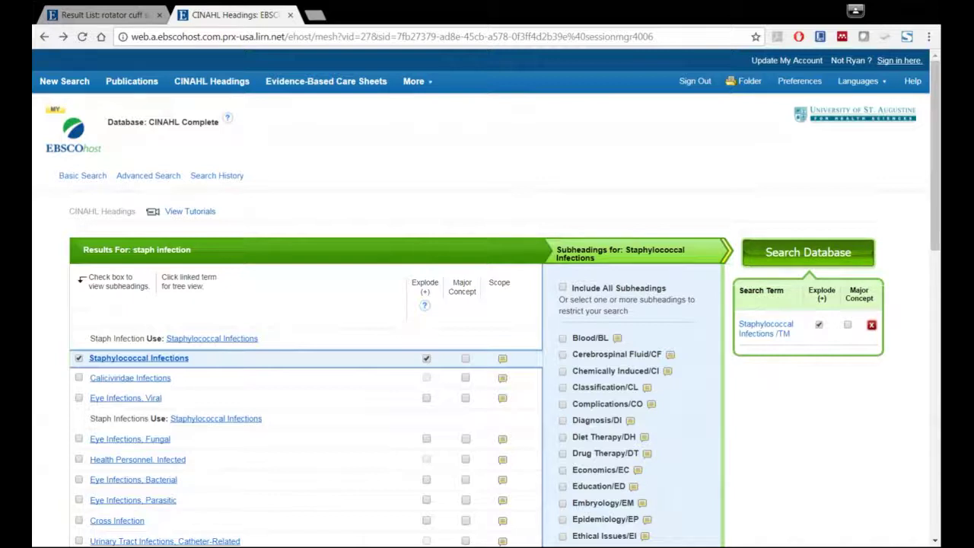
- Mark Staphylococcal Infections as a major concept and search the database, returning 248 results
left_click(466, 359)
scroll(799, 420, "down", 2)
scroll(799, 420, "down", 4)
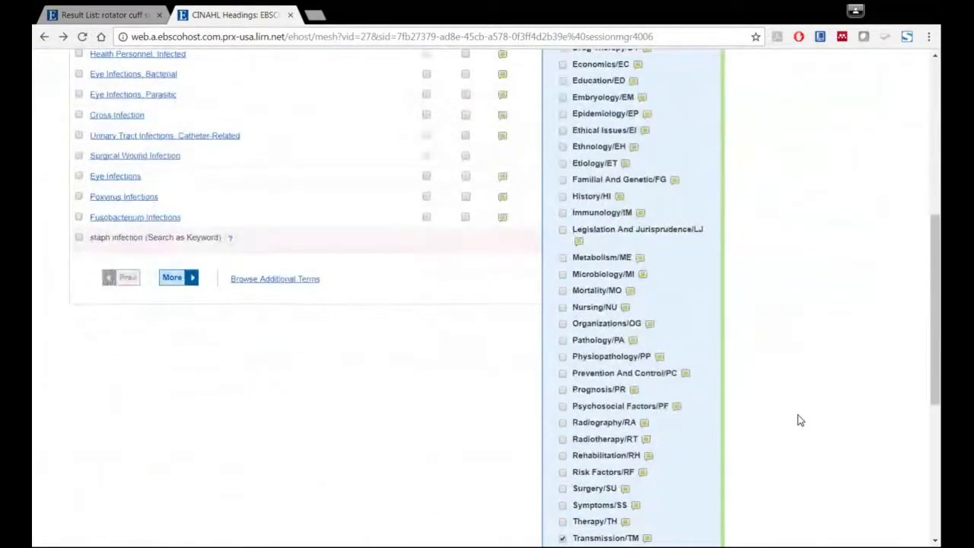
scroll(799, 420, "up", 5)
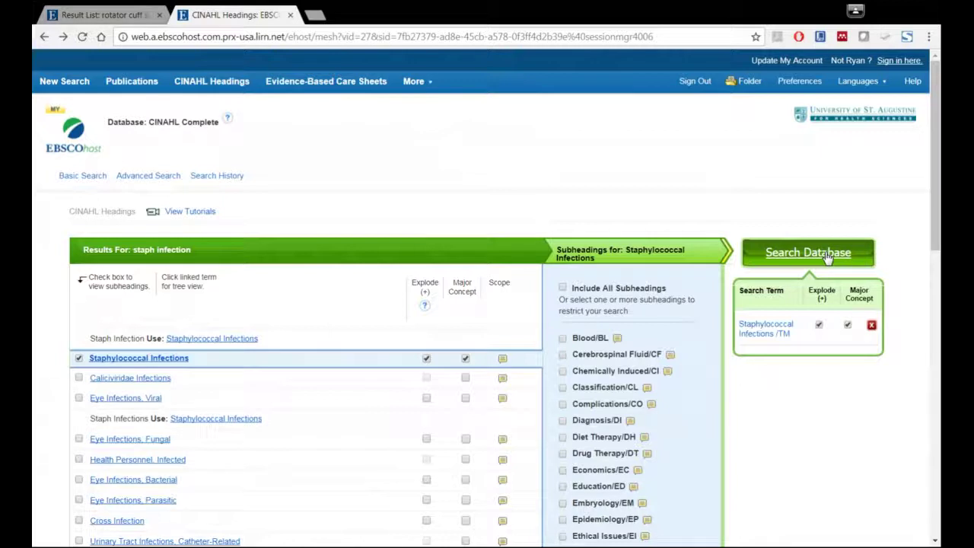
left_click(826, 257)
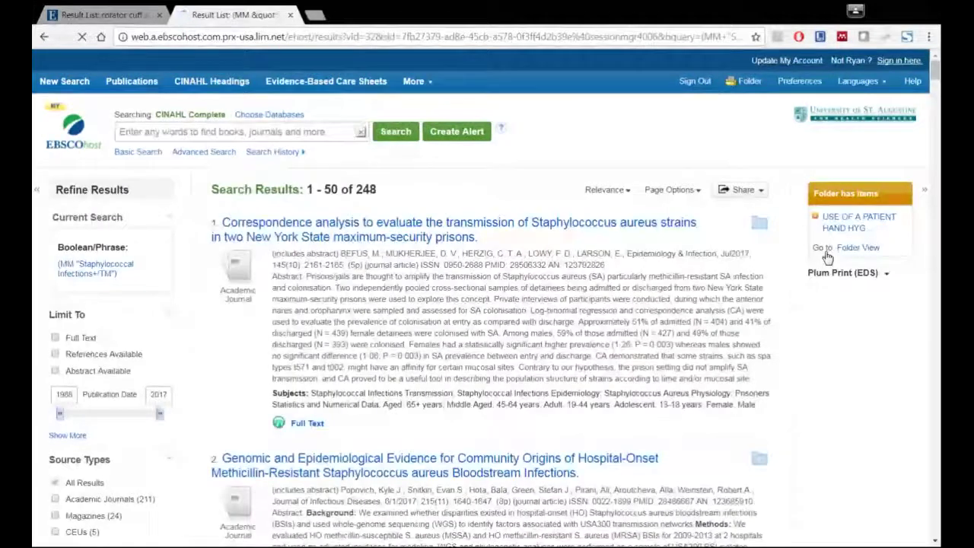
- Skim the 248 results and expand the full Source Types list under Refine Results
scroll(555, 287, "down", 2)
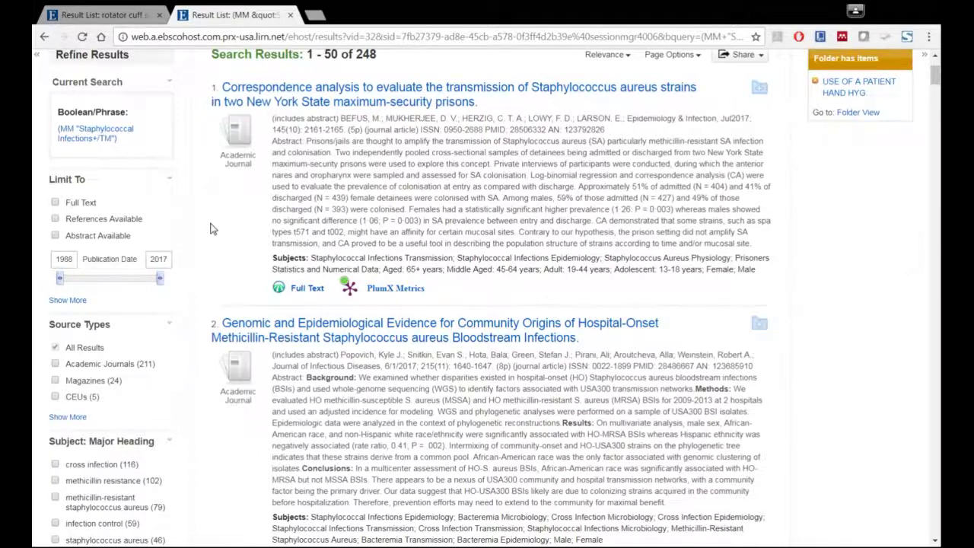
scroll(214, 228, "down", 1)
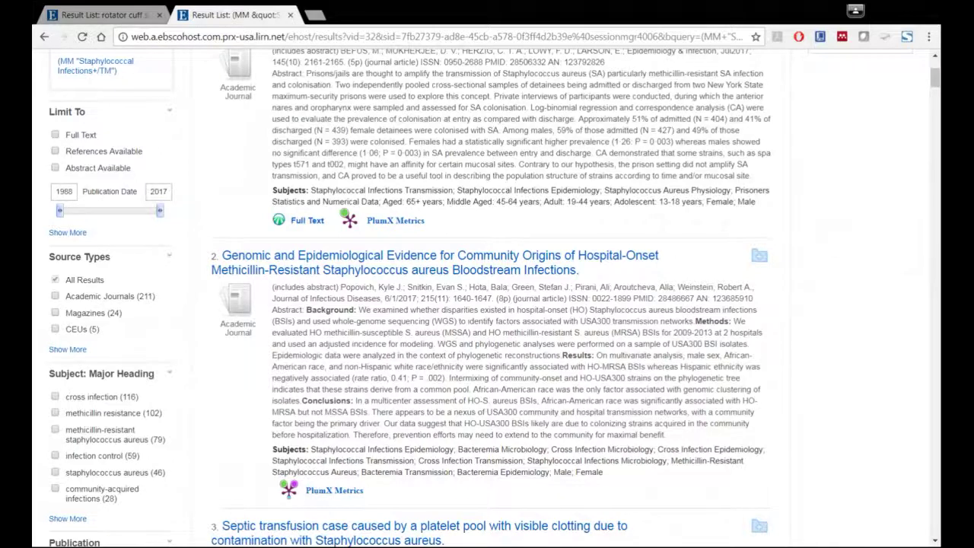
scroll(147, 293, "down", 1)
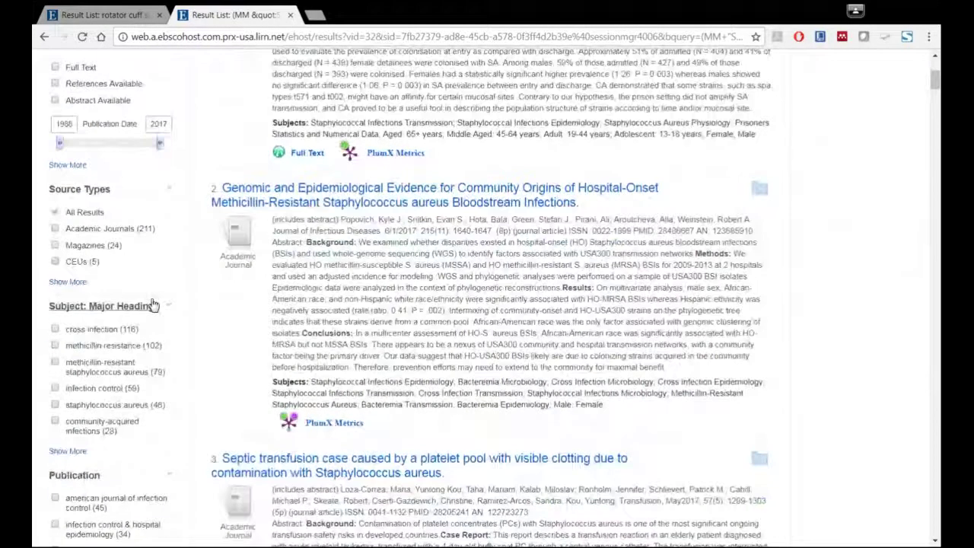
left_click(80, 282)
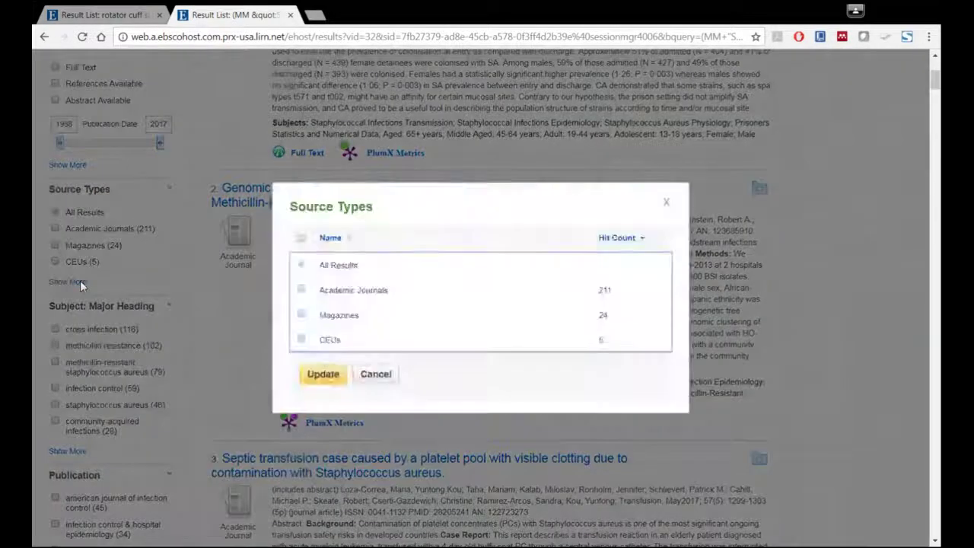
- Close the Source Types dialog unfiltered, keeping all 248 results and their Major Heading filters
scroll(328, 300, "down", 1)
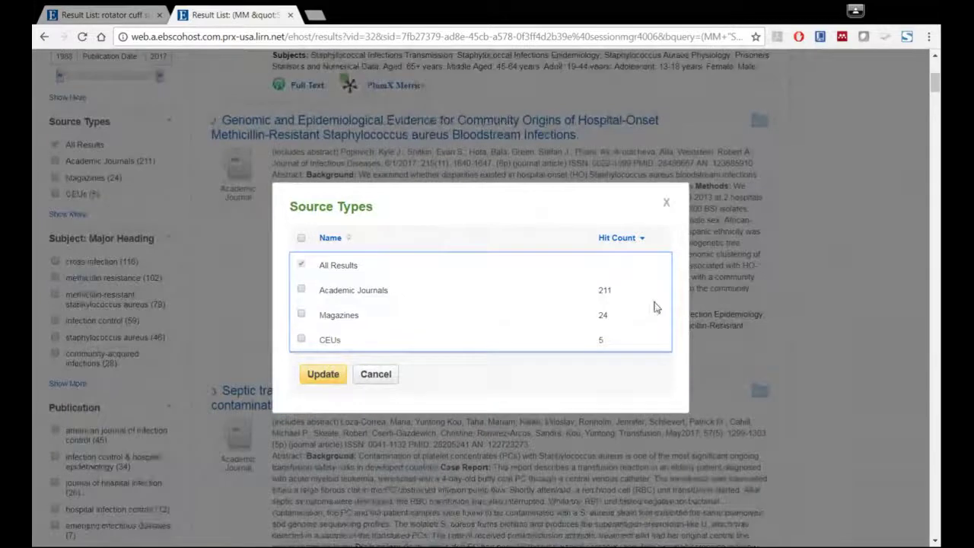
left_click(666, 203)
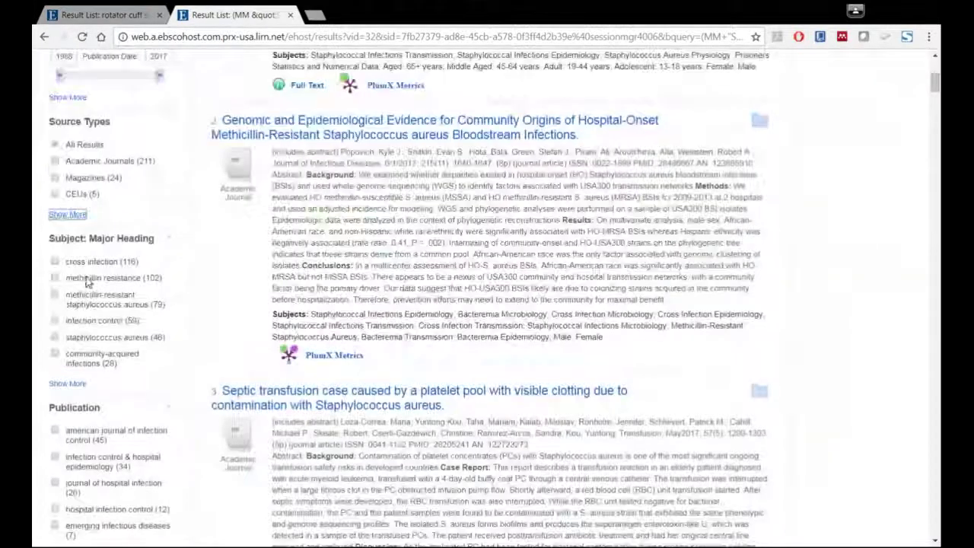
scroll(88, 281, "down", 1)
scroll(88, 282, "down", 2)
scroll(129, 379, "up", 1)
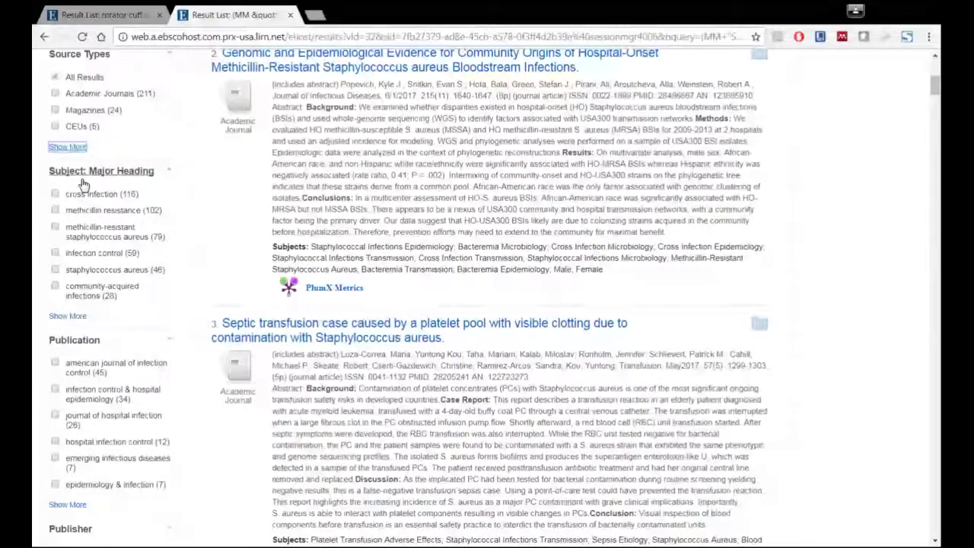
- Limit the results to the nursing homes Major Heading, narrowing them to 13 records
left_click(70, 317)
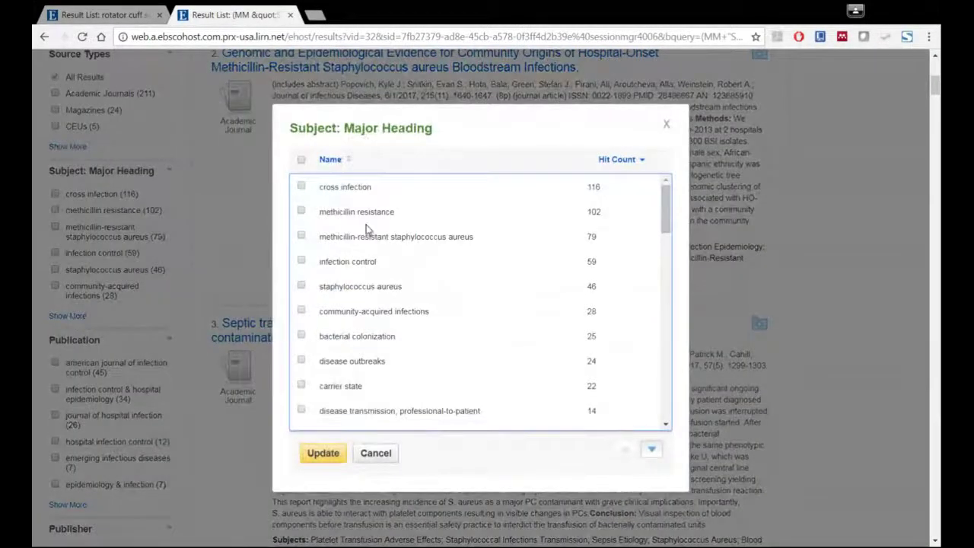
scroll(433, 280, "down", 1)
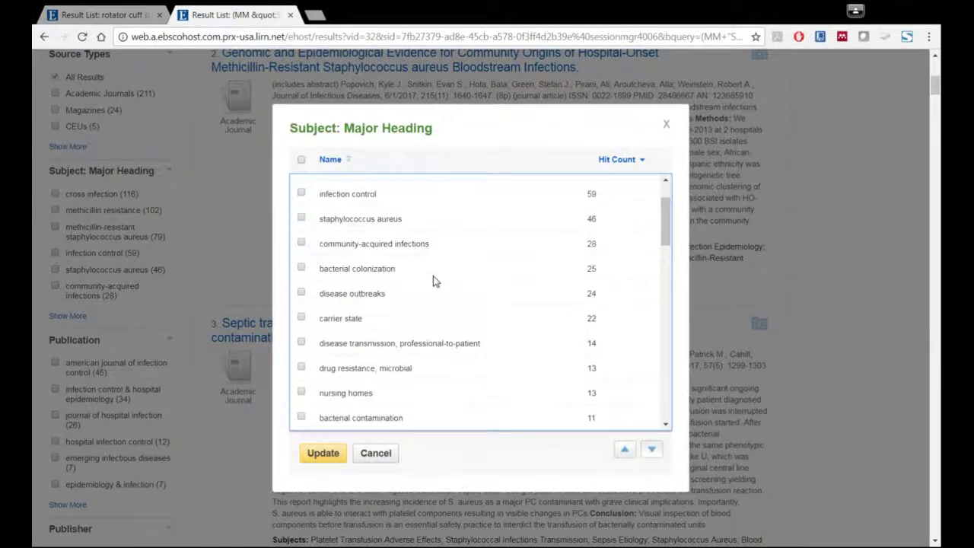
scroll(433, 280, "down", 1)
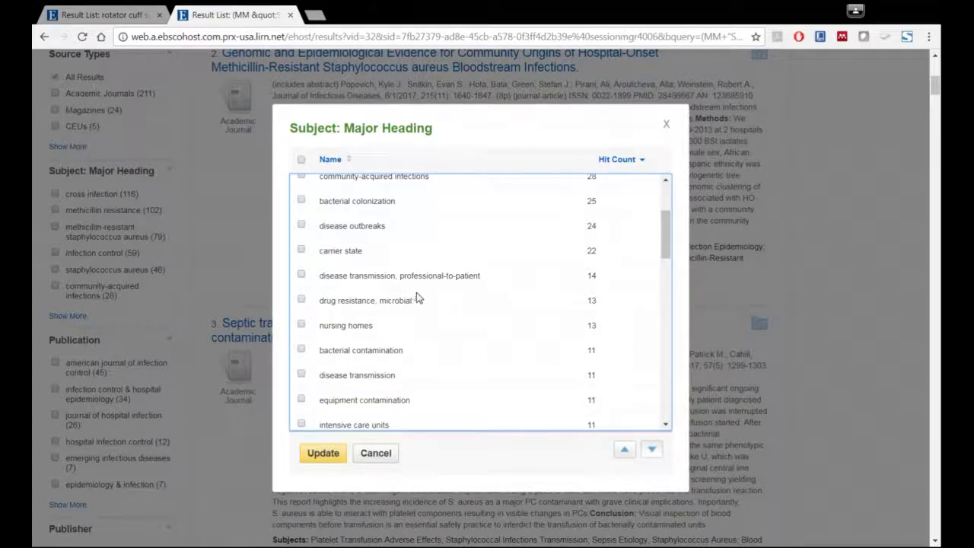
left_click(302, 325)
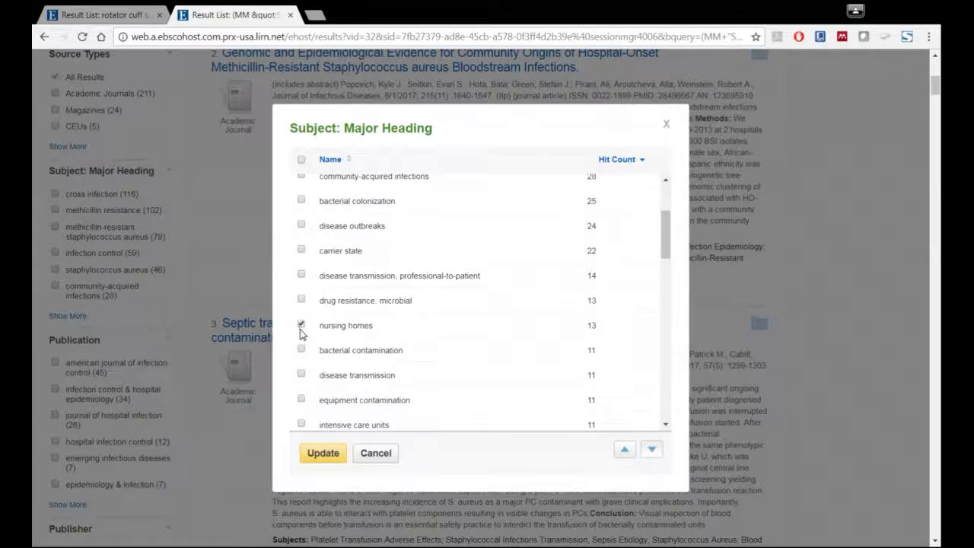
left_click(337, 459)
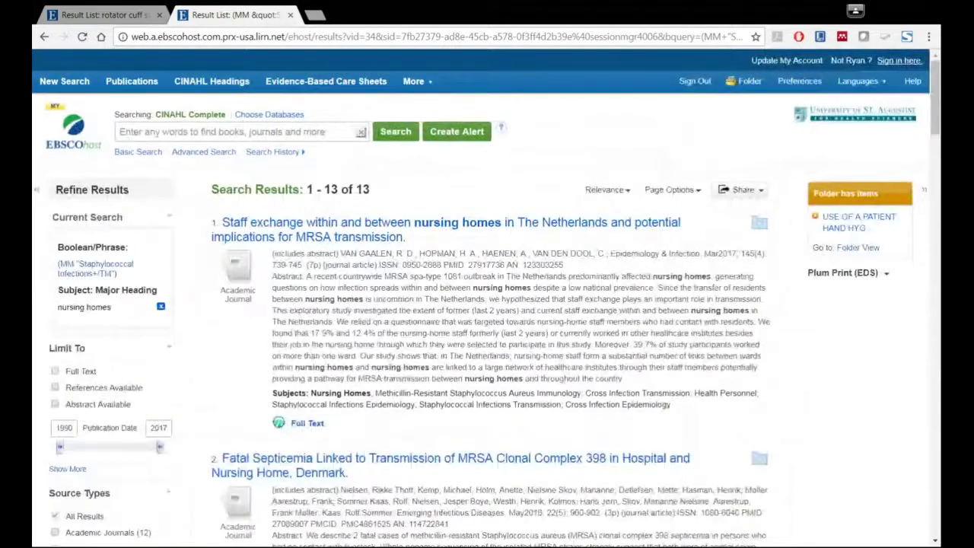
- Skim the 13 nursing-home MRSA results, then switch to the Evidence-Based Care Sheets subject browse
scroll(338, 460, "down", 2)
scroll(398, 368, "down", 2)
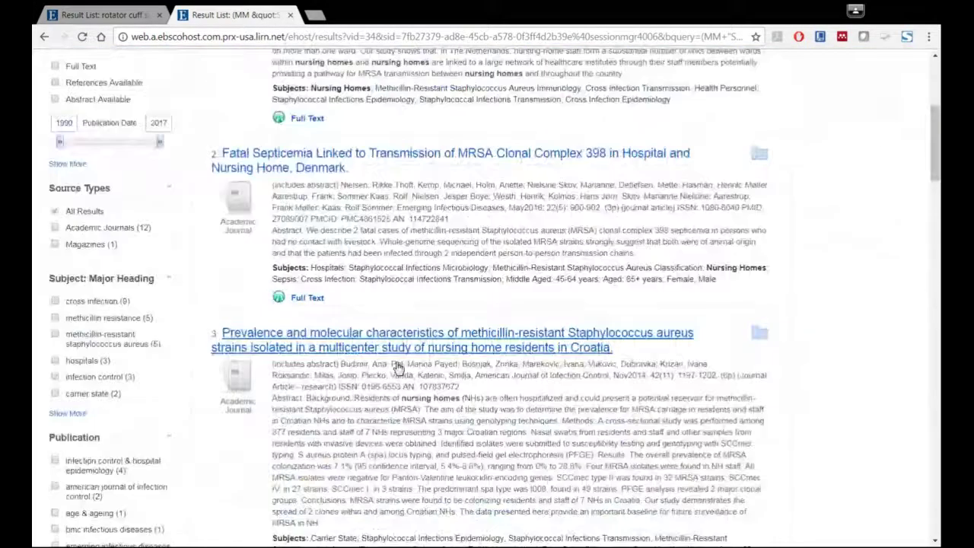
scroll(398, 368, "down", 2)
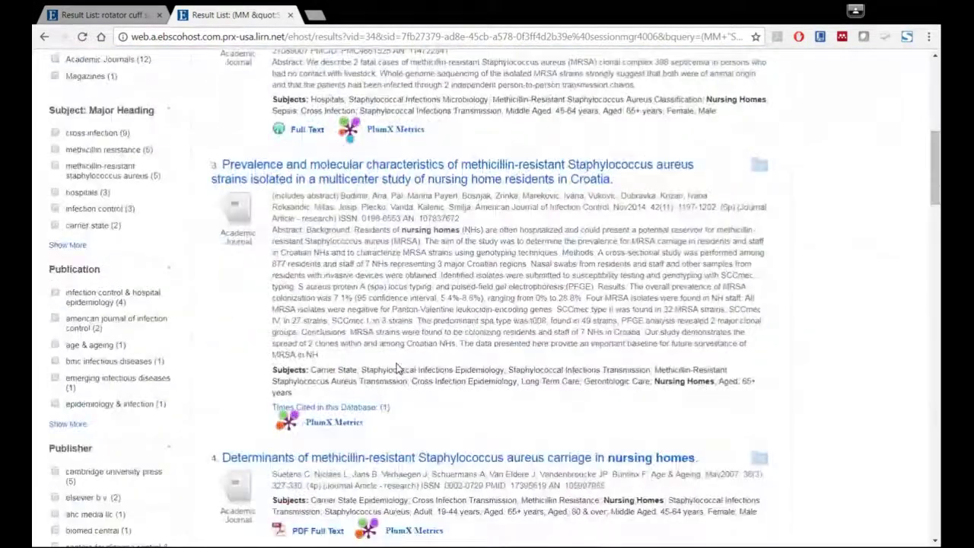
scroll(466, 323, "down", 2)
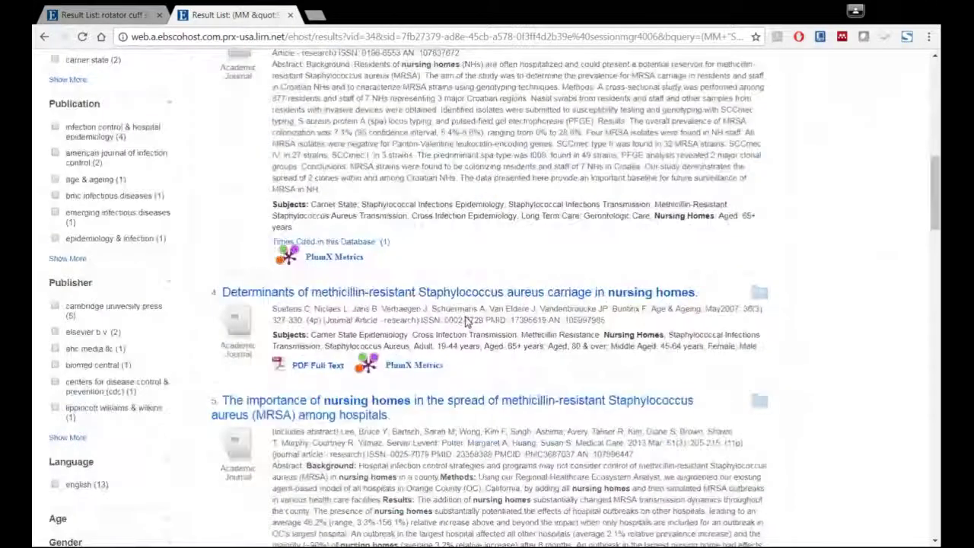
scroll(465, 317, "down", 1)
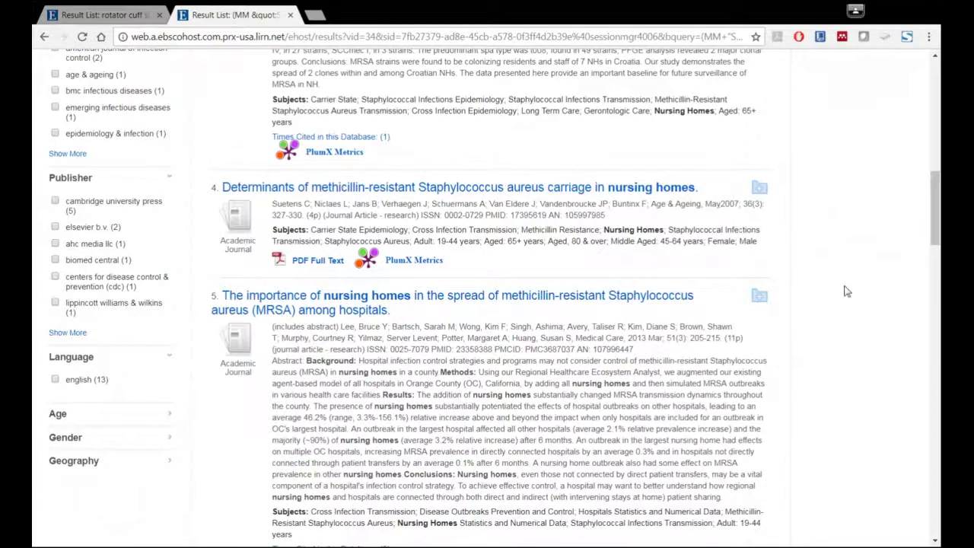
scroll(842, 310, "down", 4)
scroll(842, 310, "down", 1)
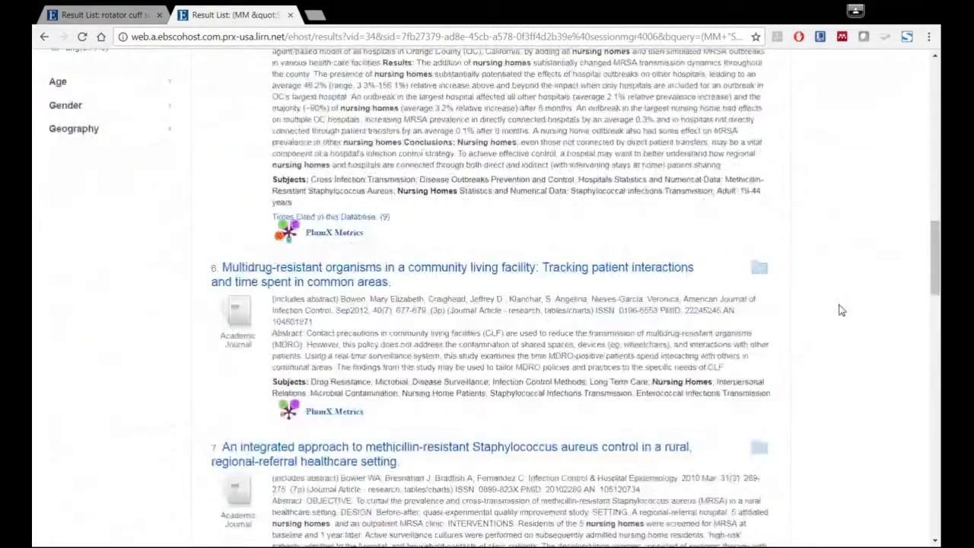
scroll(841, 309, "up", 15)
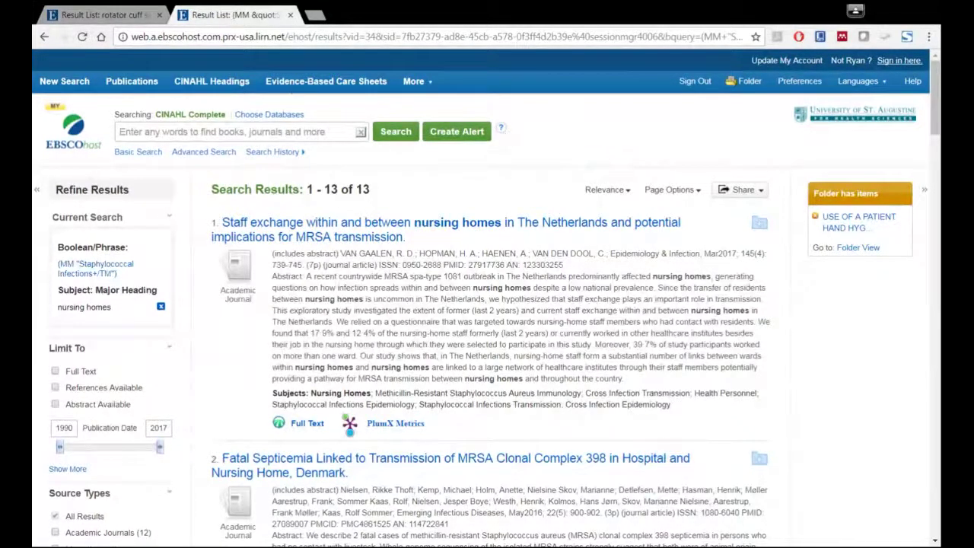
left_click(318, 84)
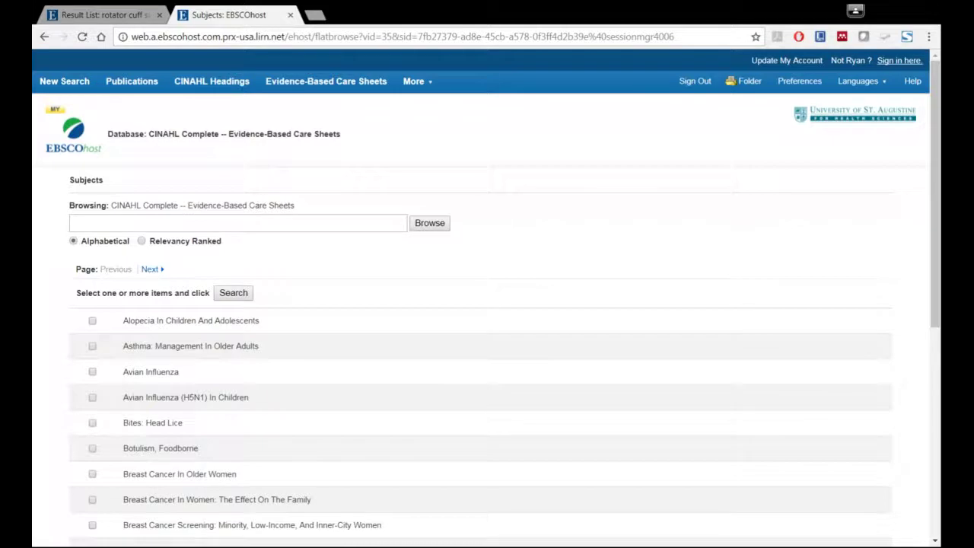
- Browse the care sheet subjects for 'breast cancer' and look over the matching topics
left_click(237, 222)
type("breast")
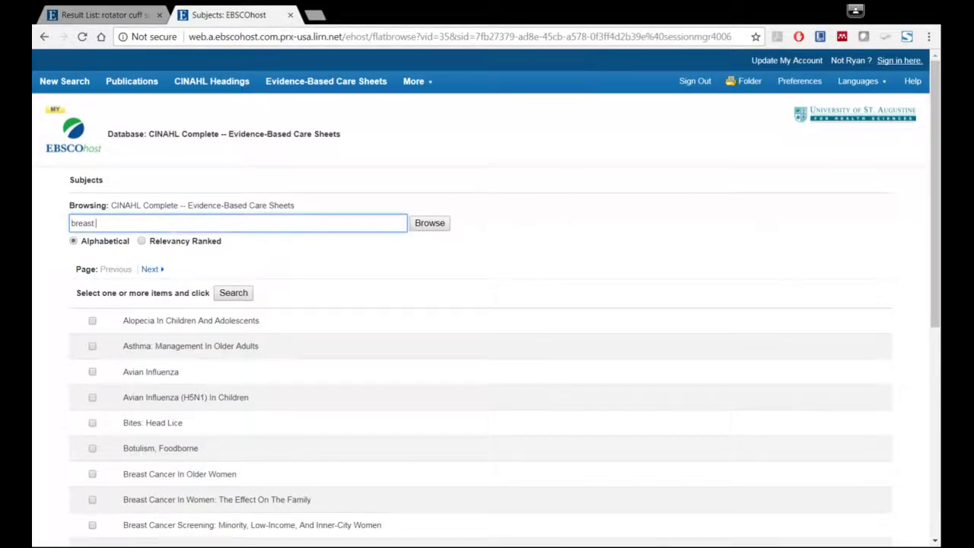
type(" cancer")
key("Return")
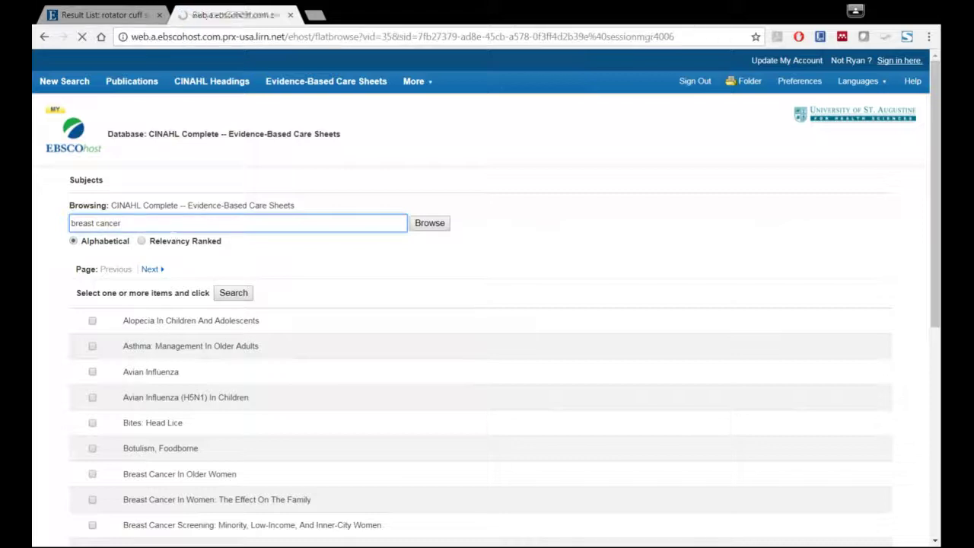
scroll(444, 339, "down", 3)
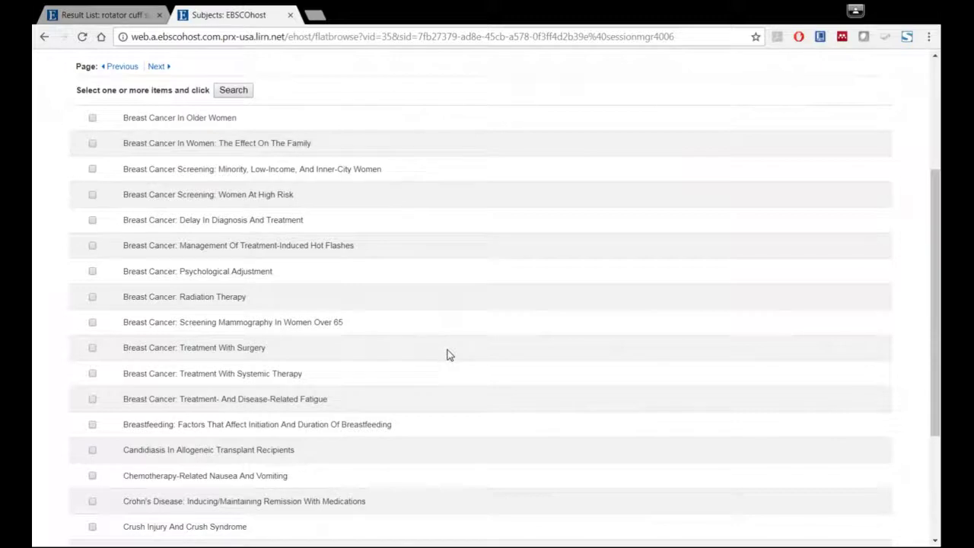
scroll(449, 355, "down", 1)
scroll(448, 355, "up", 2)
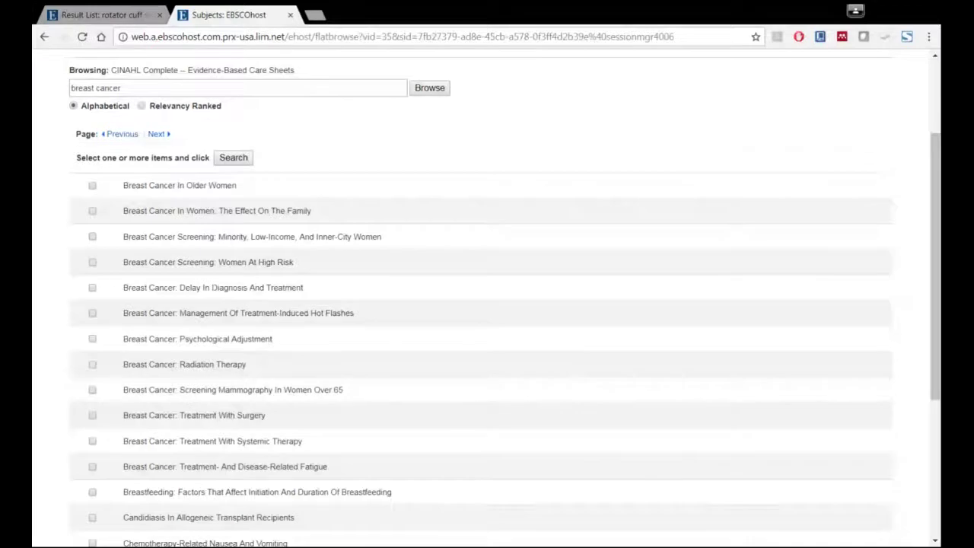
- Search for the Breast Cancer In Older Women care sheet alone and open its full-text PDF
left_click(92, 288)
left_click(92, 289)
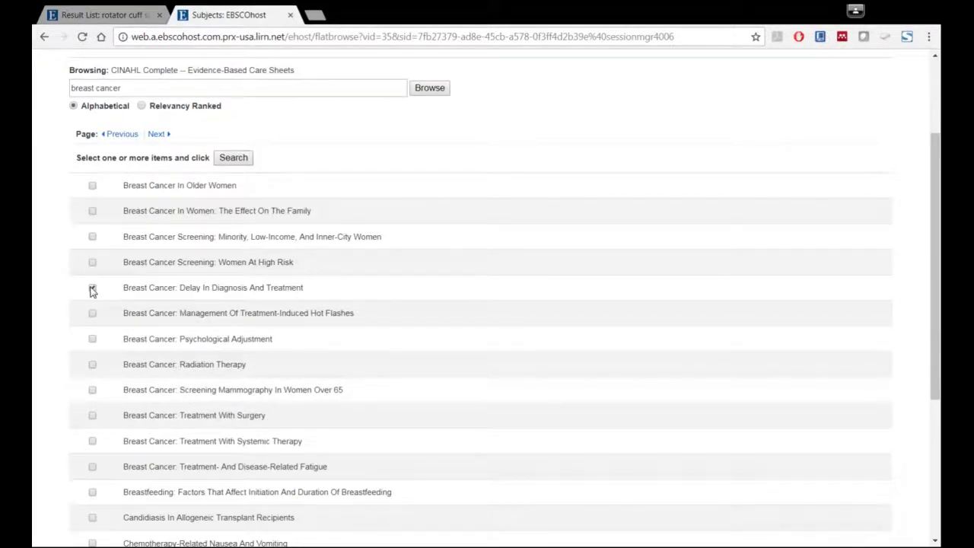
left_click(92, 187)
left_click(231, 165)
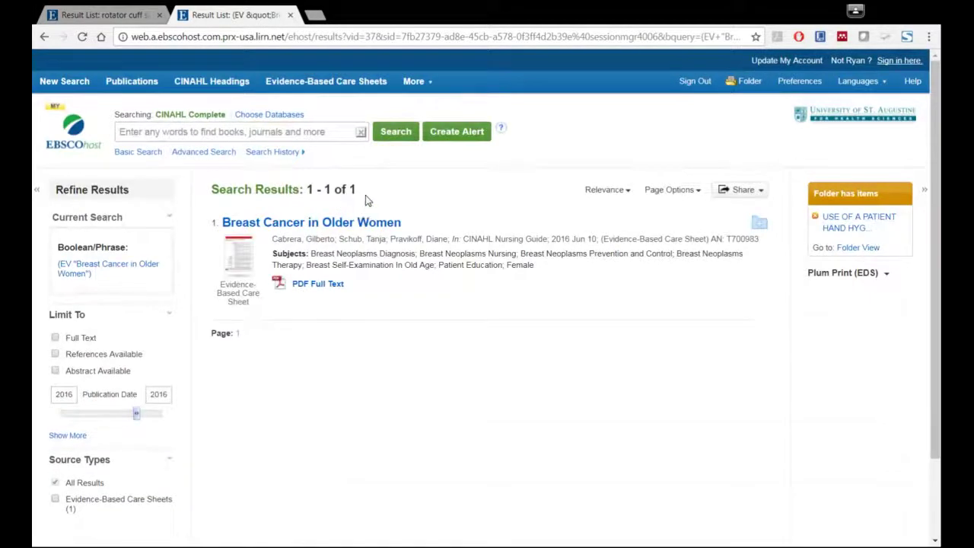
left_click(339, 293)
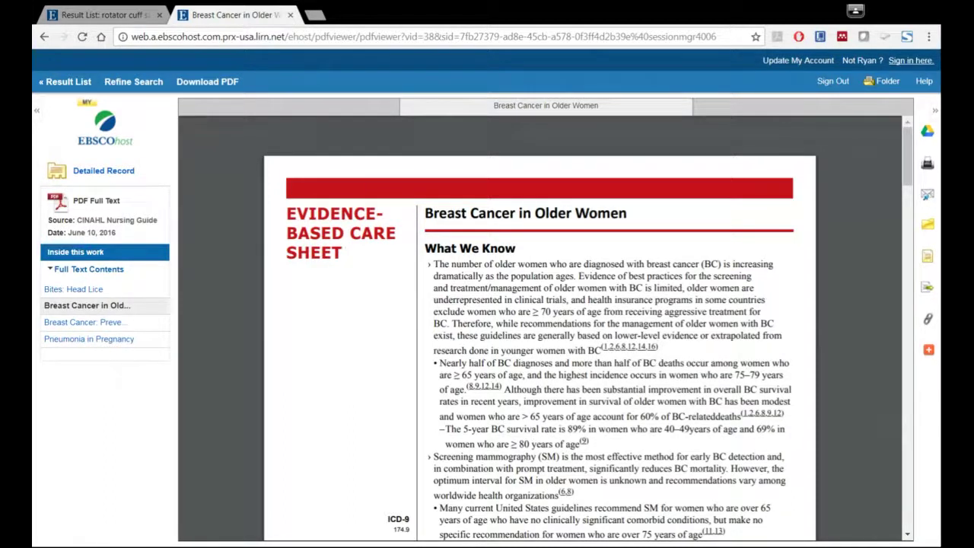
- Read the Breast Cancer in Older Women PDF through to its References, then return to the result list
scroll(532, 327, "down", 3)
scroll(532, 327, "down", 1)
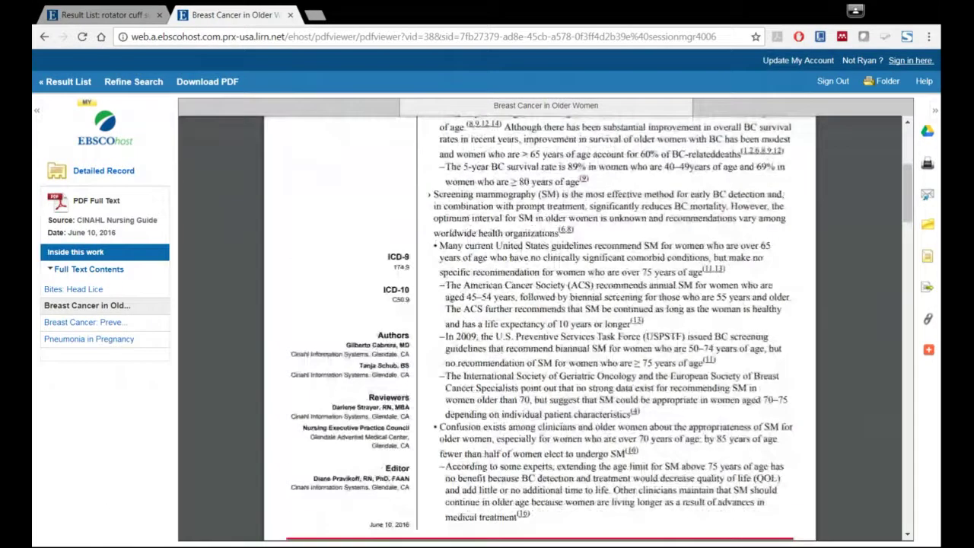
scroll(532, 327, "down", 15)
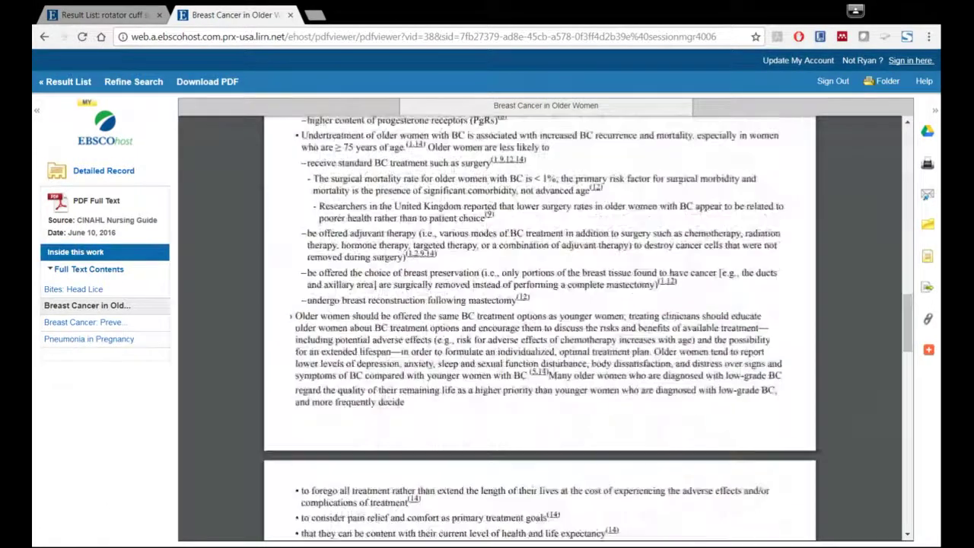
scroll(533, 327, "down", 15)
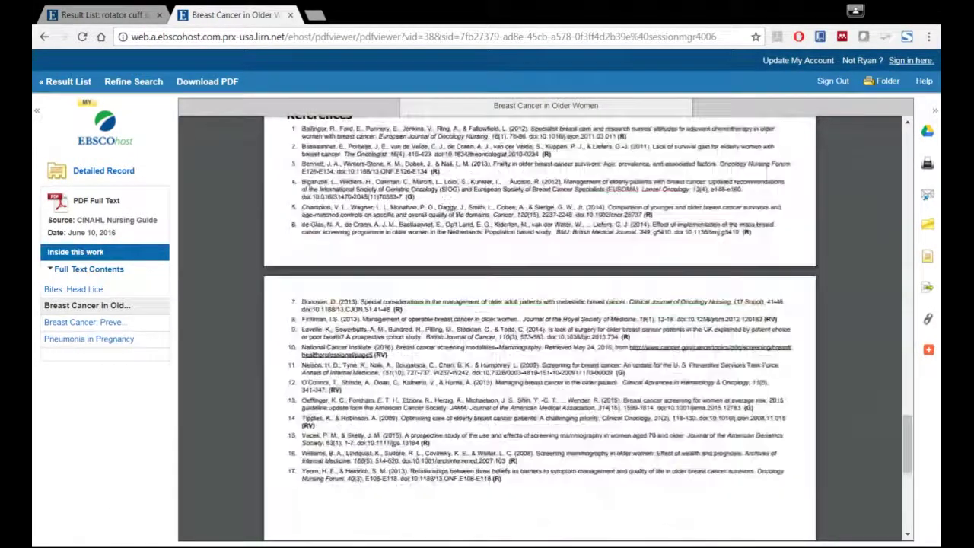
scroll(615, 298, "up", 2)
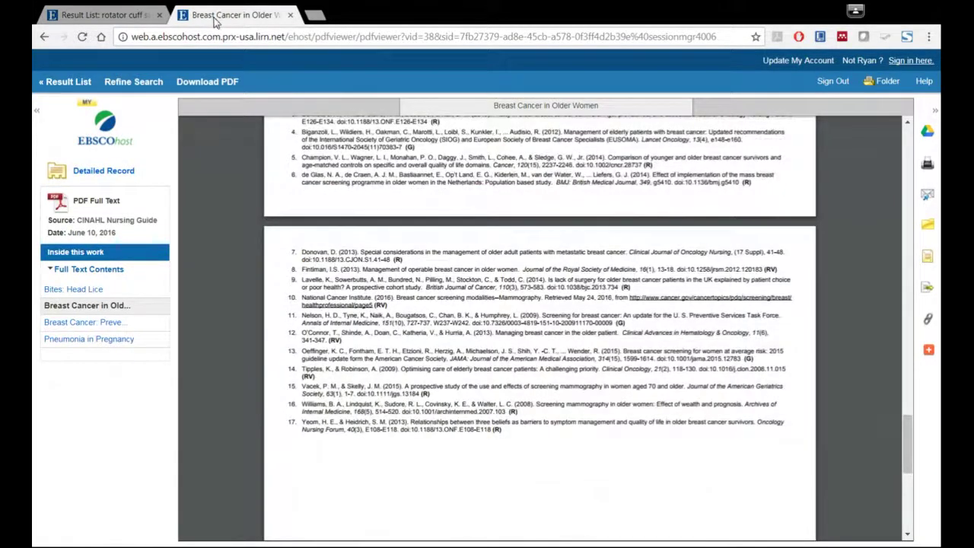
left_click(47, 38)
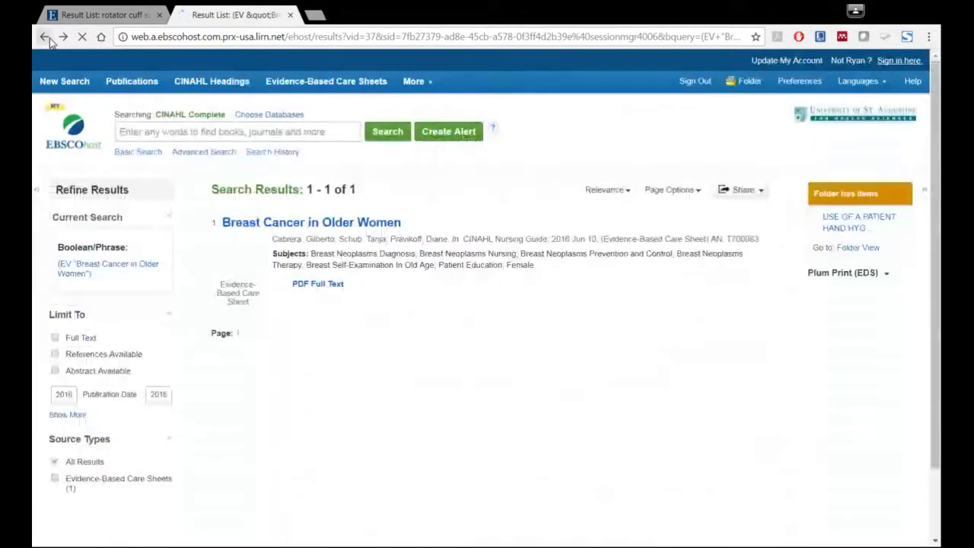
- Search for the Breast Cancer: Radiation Therapy care sheet instead of Breast Cancer In Older Women
left_click(47, 39)
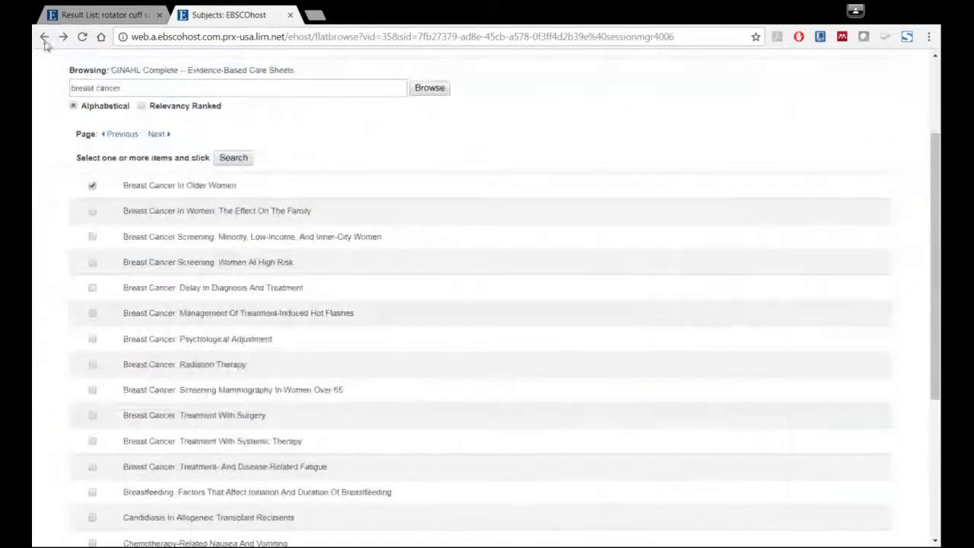
left_click(93, 365)
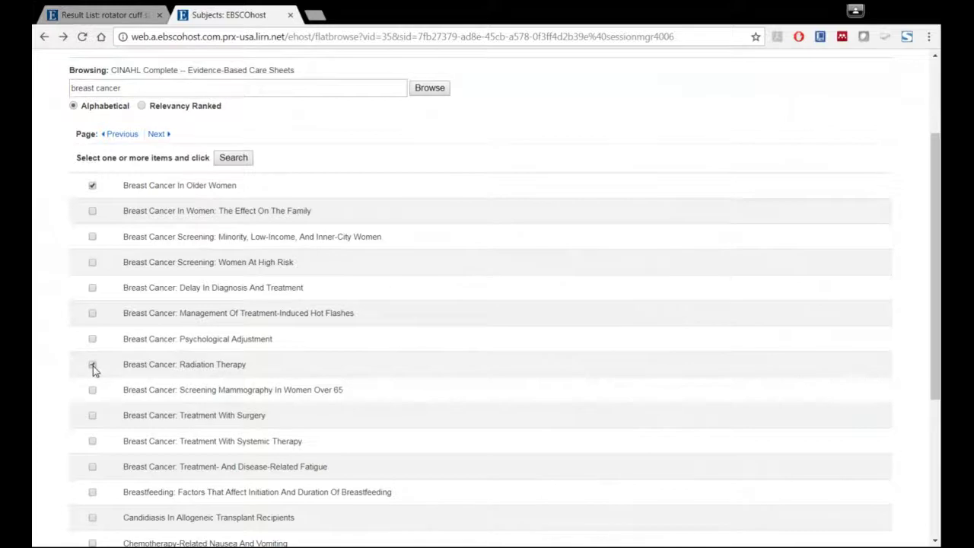
left_click(92, 186)
left_click(242, 160)
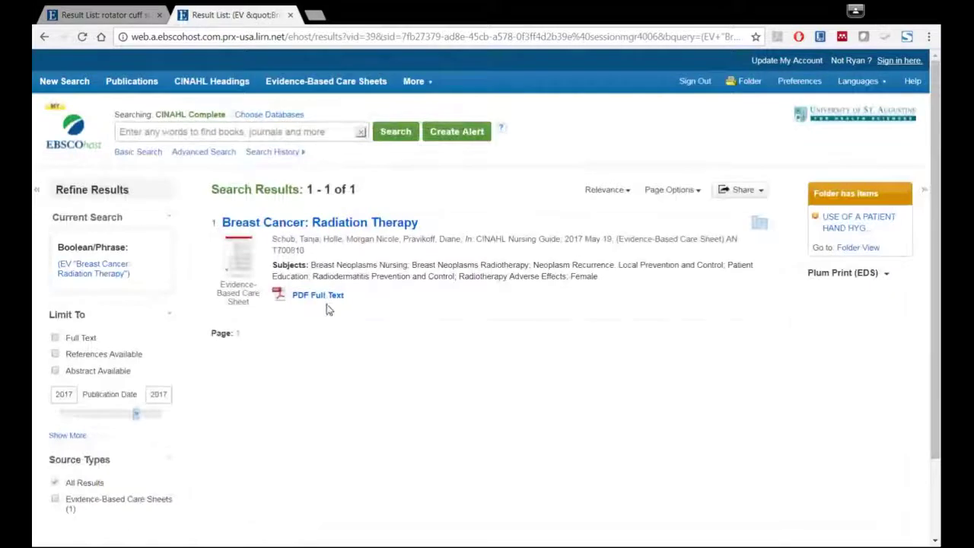
- Read the Radiation Therapy care sheet PDF, then close its tab
left_click(328, 299)
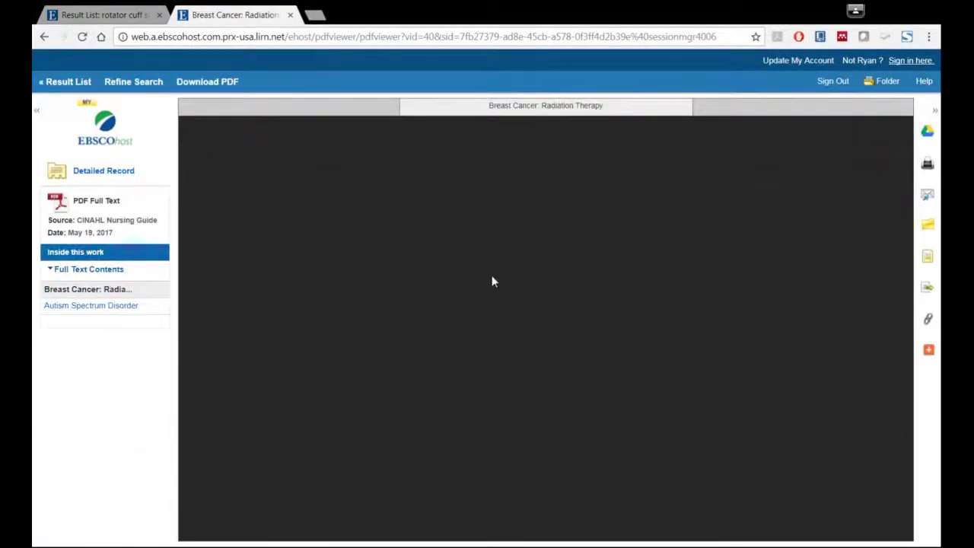
scroll(541, 327, "down", 20)
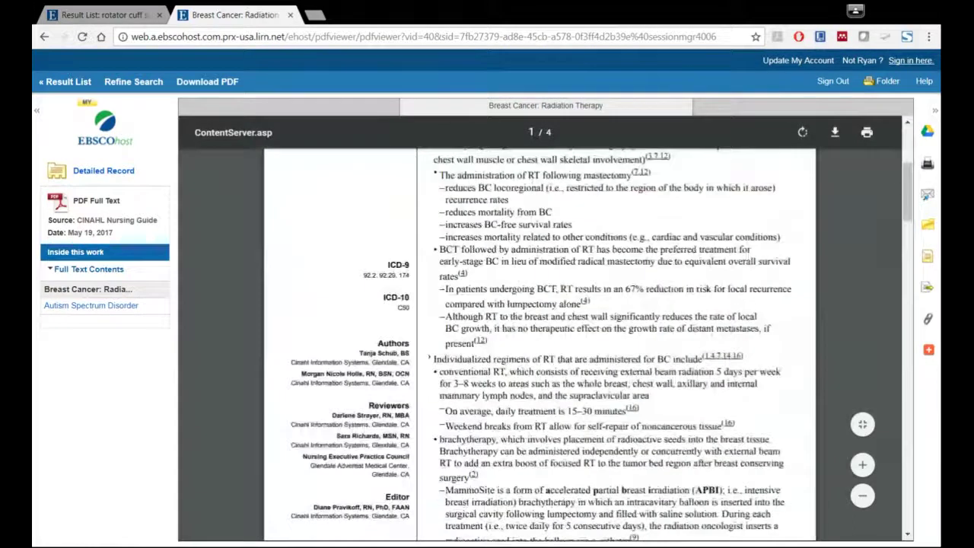
scroll(540, 327, "down", 10)
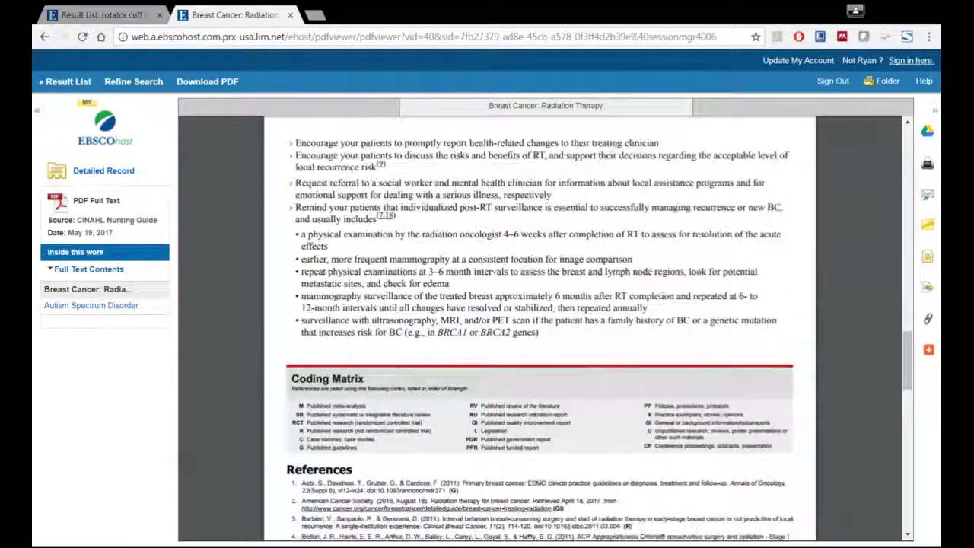
scroll(540, 327, "down", 3)
scroll(540, 327, "up", 5)
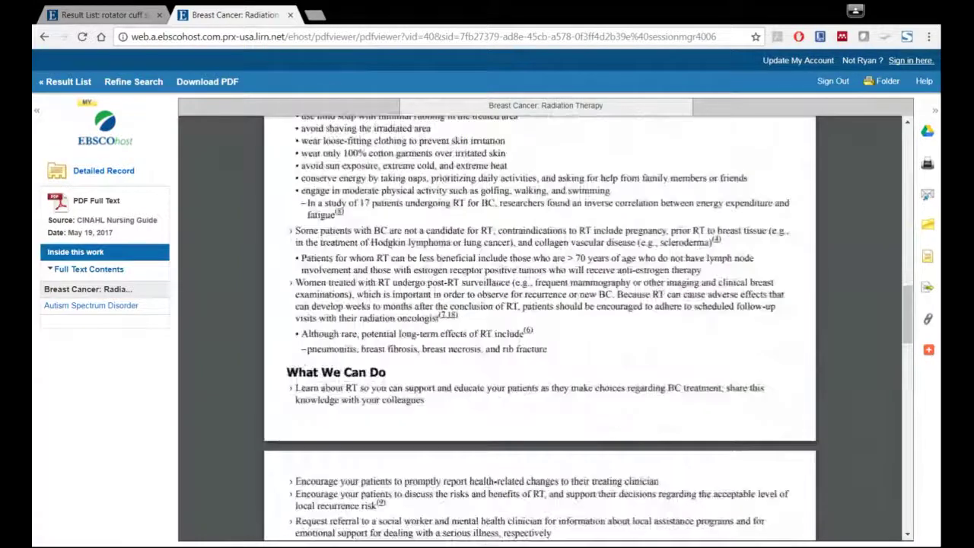
scroll(540, 327, "up", 10)
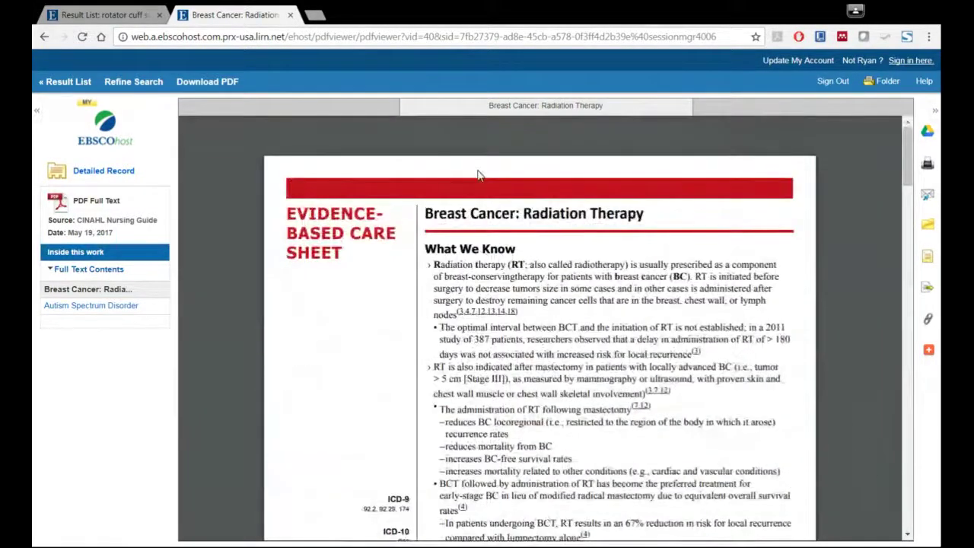
left_click(290, 15)
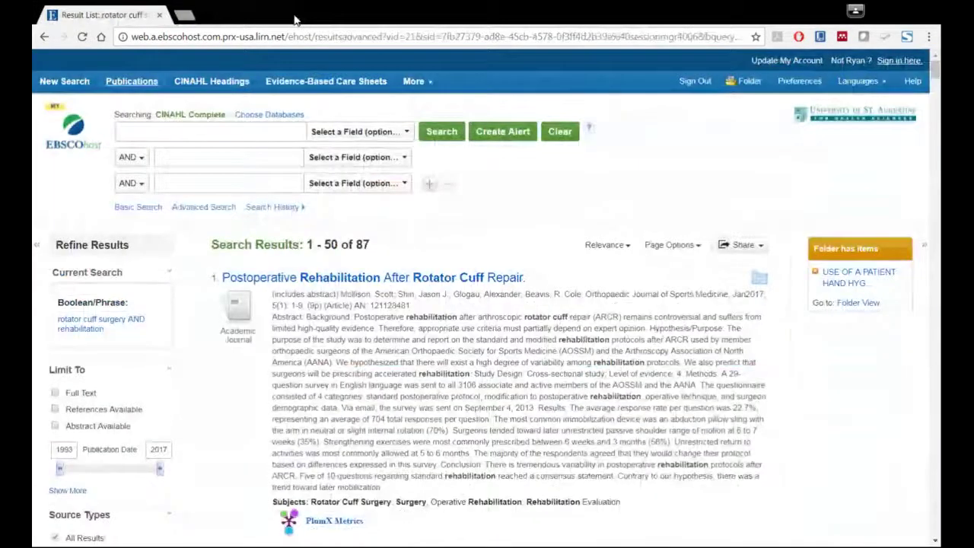